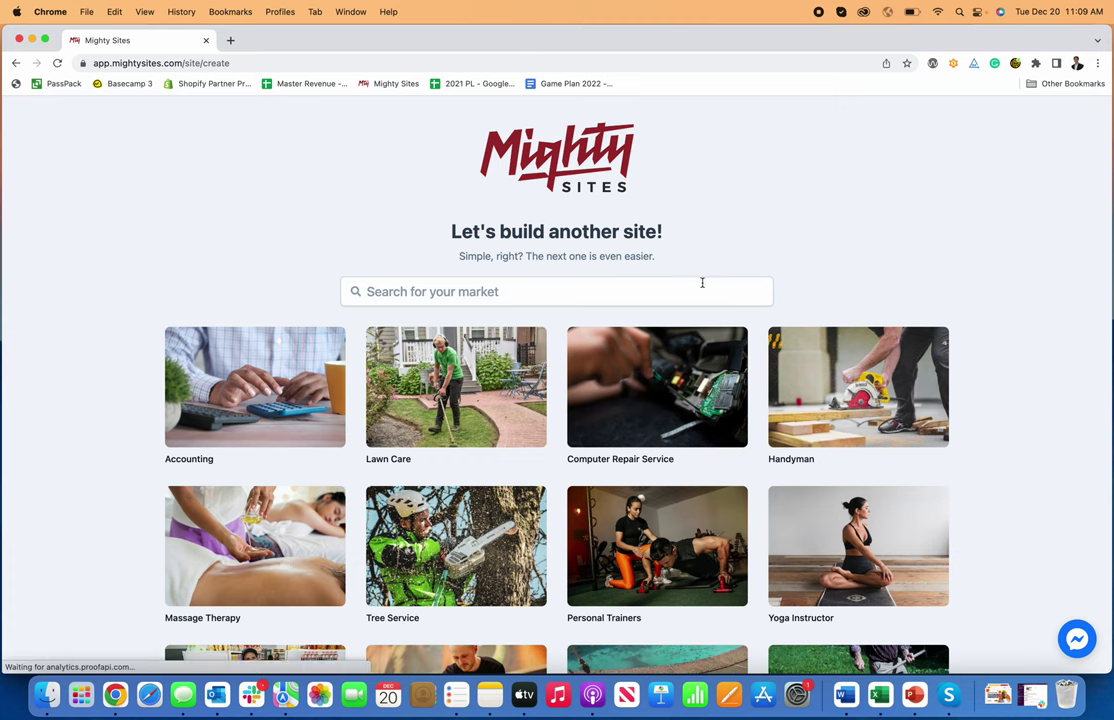
- Search the markets for 'insul' and start a site from the Insulation Contractor template
{"action": "scroll", "coordinate": [701, 279], "scroll_direction": "down", "scroll_amount": 3}
{"action": "scroll", "coordinate": [715, 299], "scroll_direction": "up", "scroll_amount": 5}
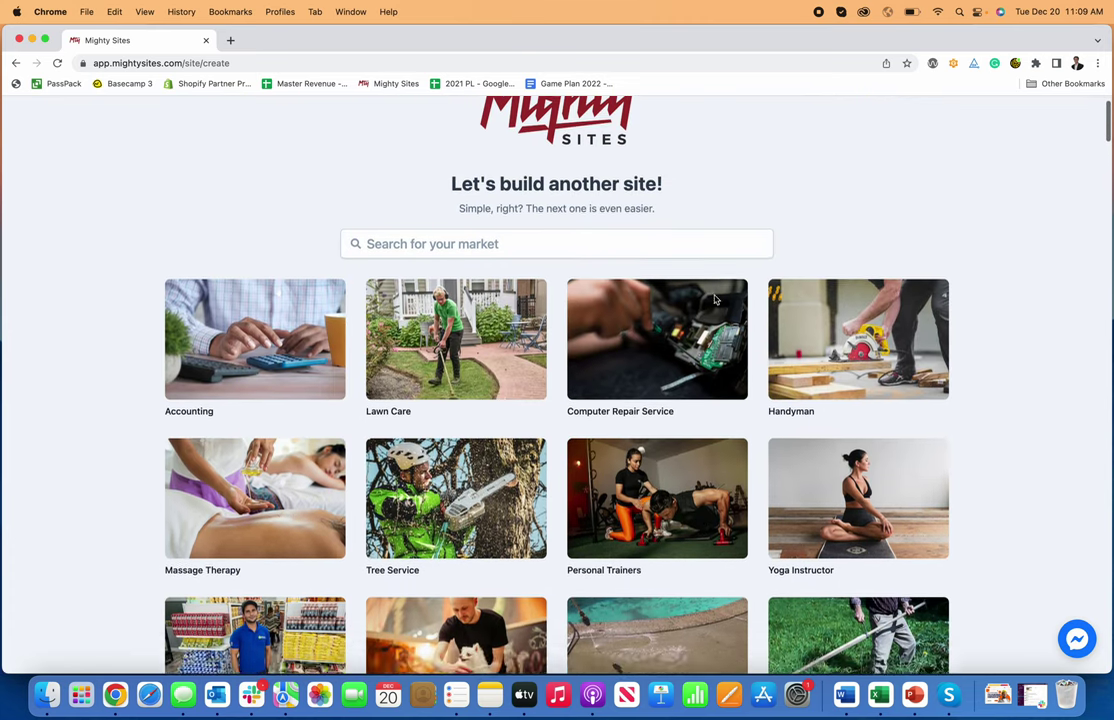
{"action": "left_click", "coordinate": [679, 272]}
{"action": "scroll", "coordinate": [679, 272], "scroll_direction": "up", "scroll_amount": 1}
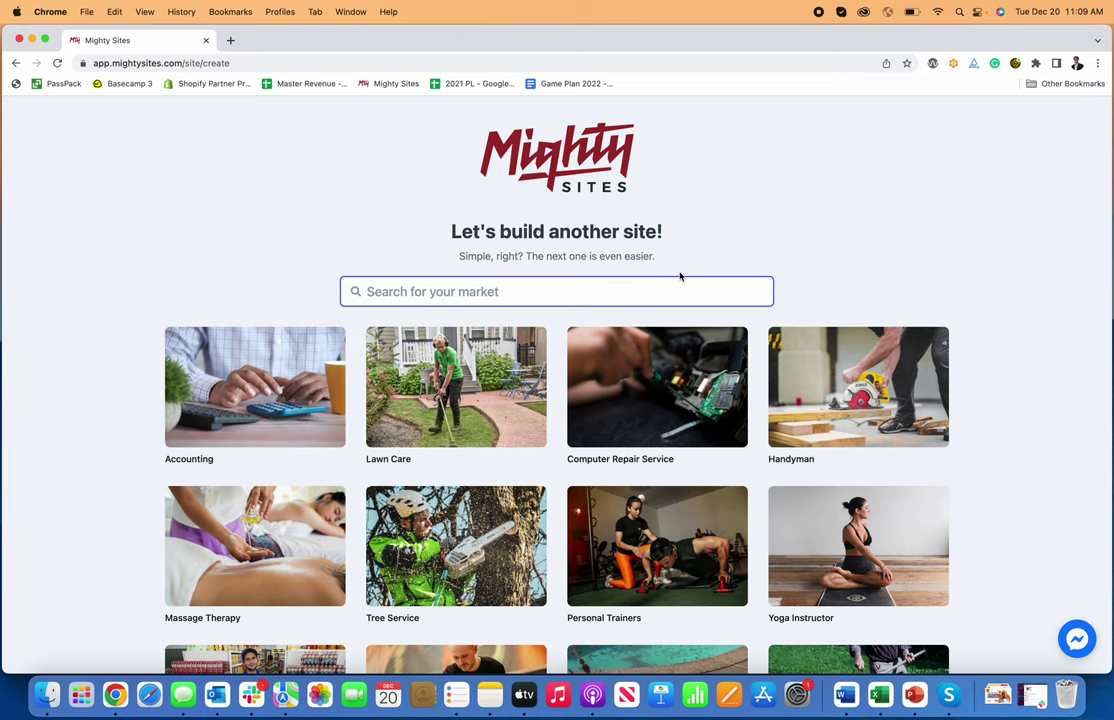
{"action": "type", "text": "insula"}
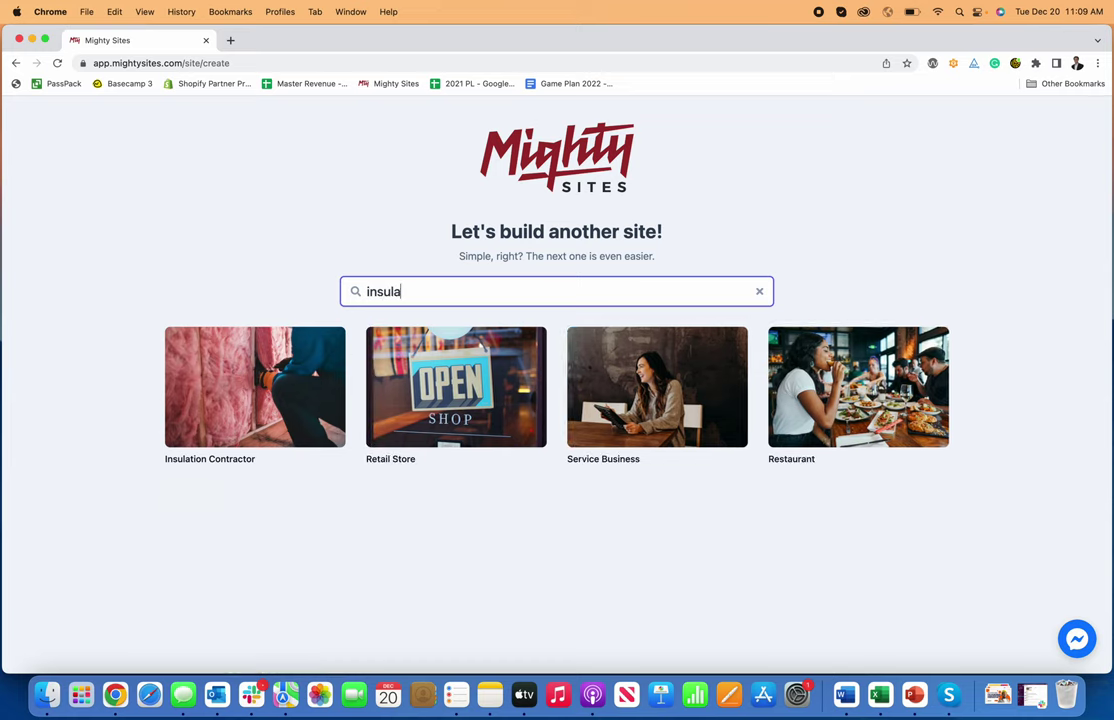
{"action": "left_click", "coordinate": [231, 377]}
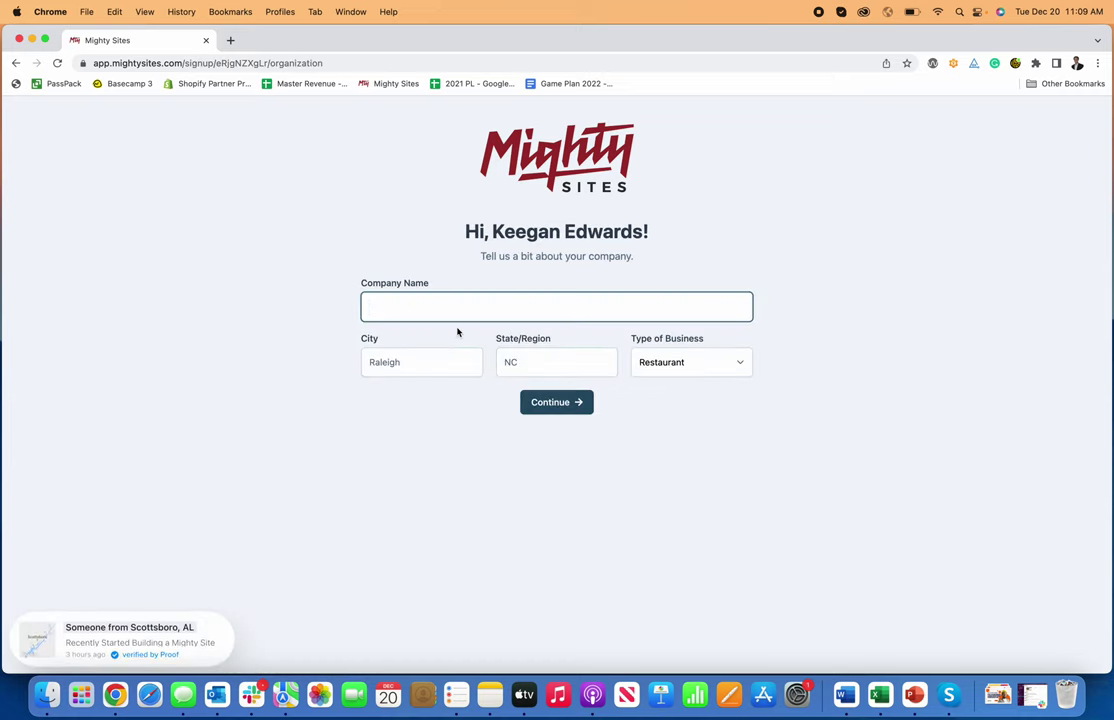
- Submit Keegan's Insulation Services, Denver, CO, business type Service, to generate the site
{"action": "type", "text": "Kee"}
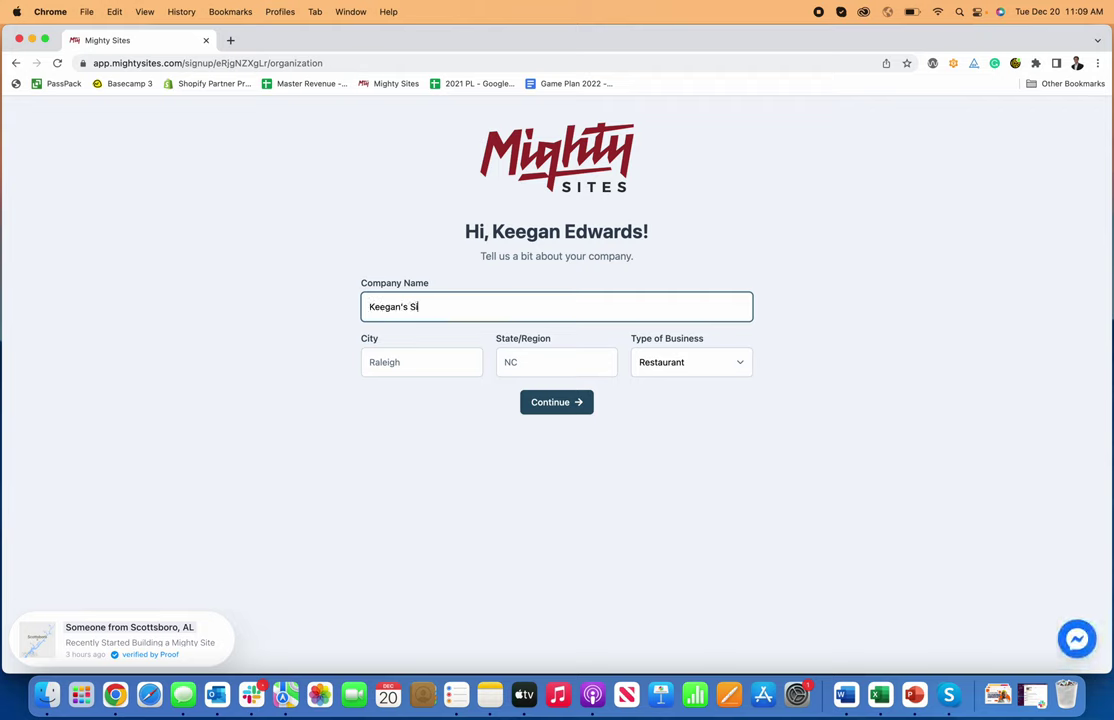
{"action": "type", "text": "gan's Insulation Services"}
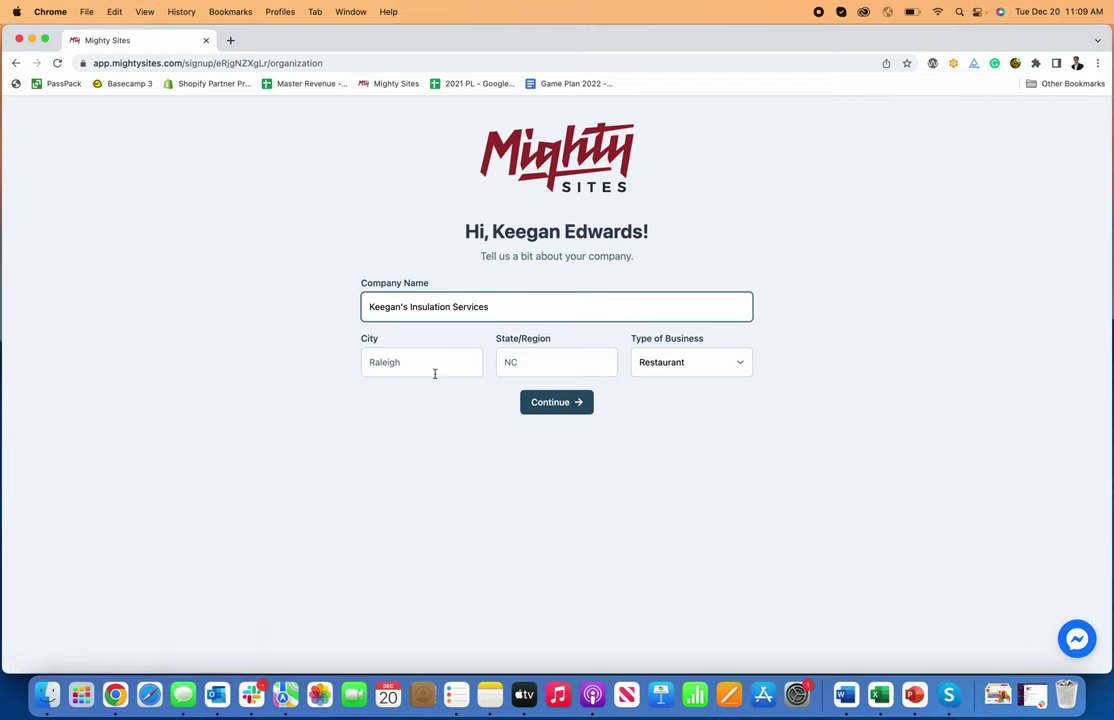
{"action": "left_click", "coordinate": [433, 367]}
{"action": "type", "text": "Denver"}
{"action": "key", "text": "Tab"}
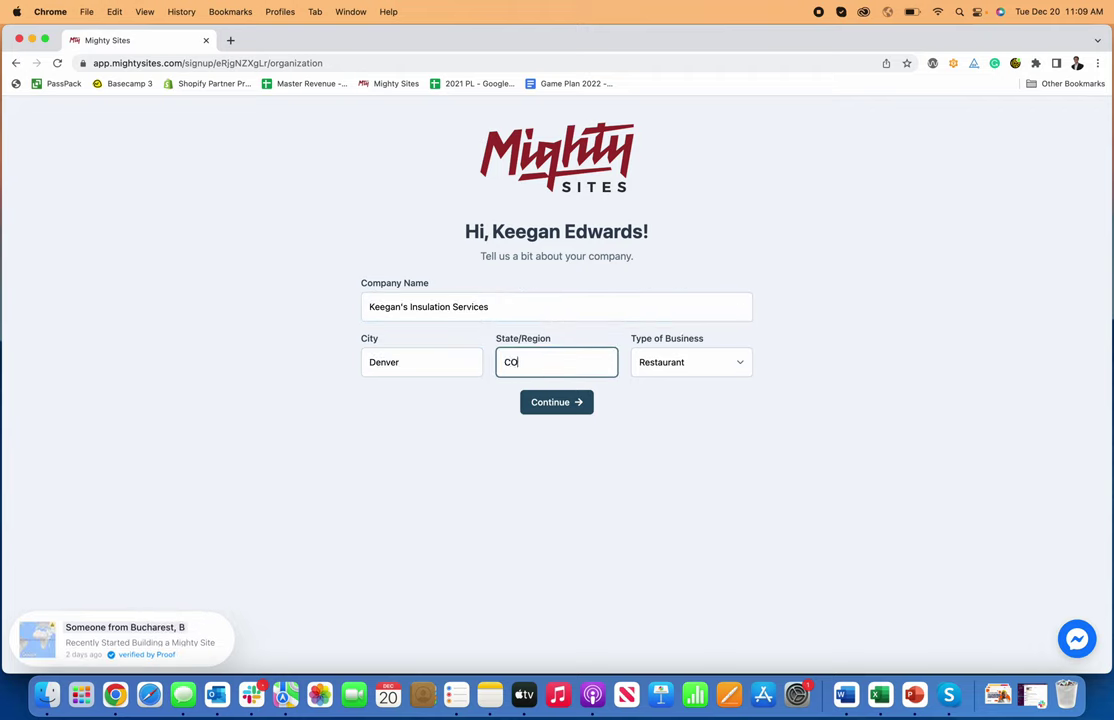
{"action": "key", "text": "Tab"}
{"action": "left_click", "coordinate": [701, 376]}
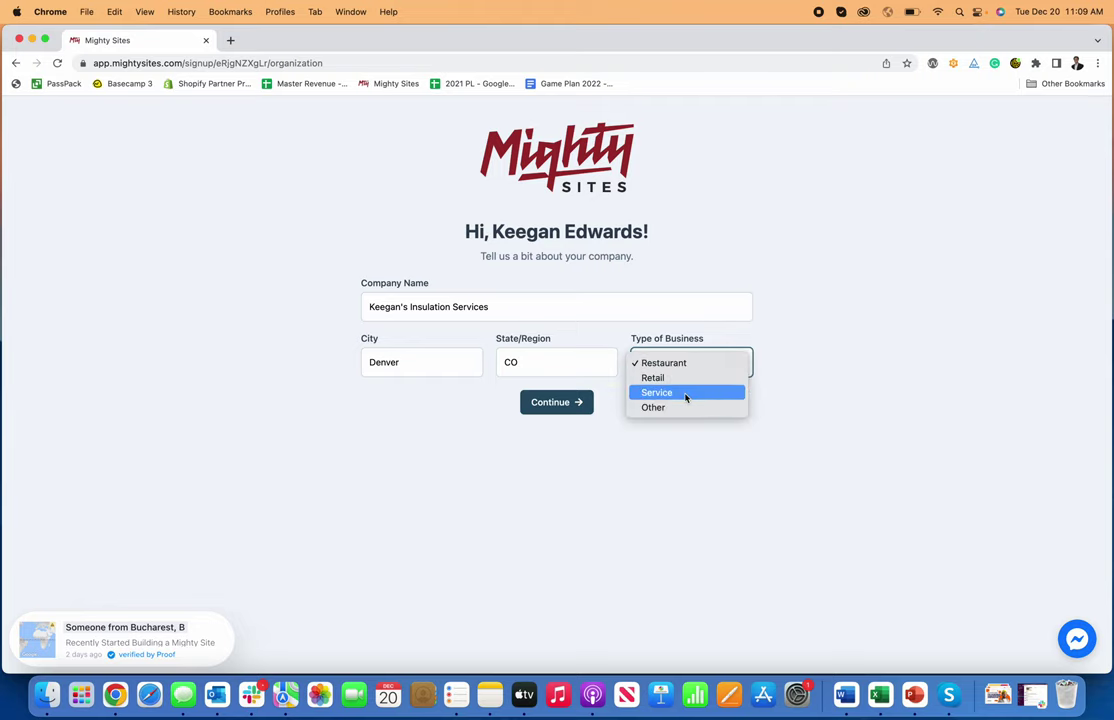
{"action": "left_click", "coordinate": [715, 396]}
{"action": "left_click", "coordinate": [530, 405]}
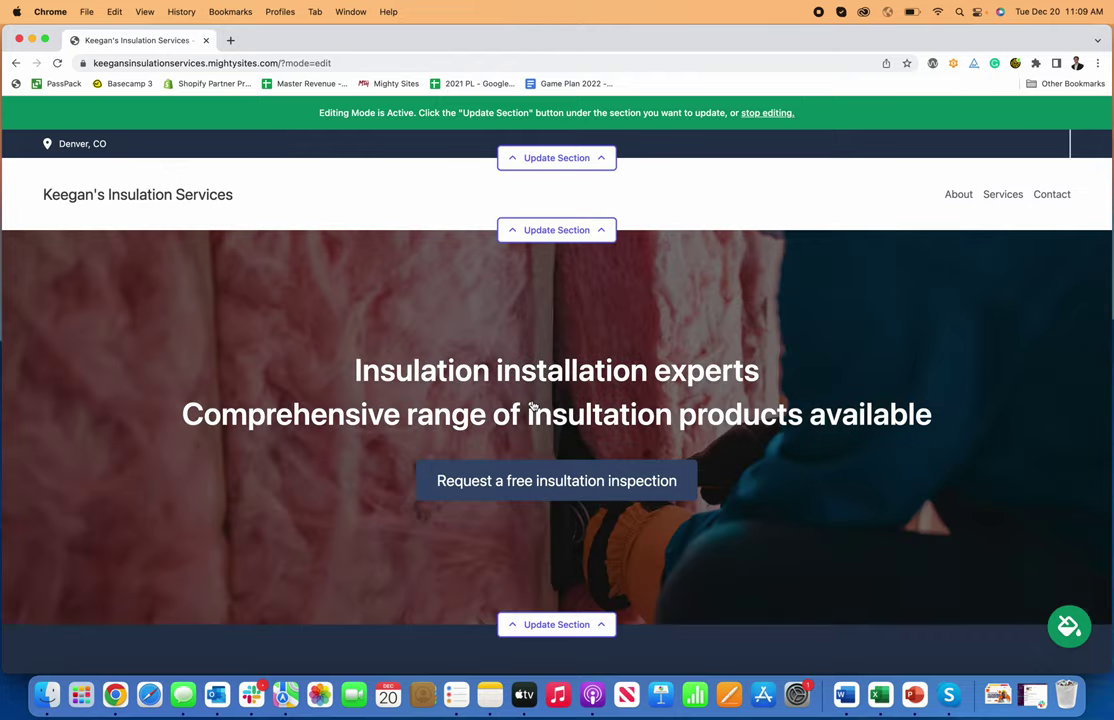
{"action": "scroll", "coordinate": [532, 405], "scroll_direction": "down", "scroll_amount": 10}
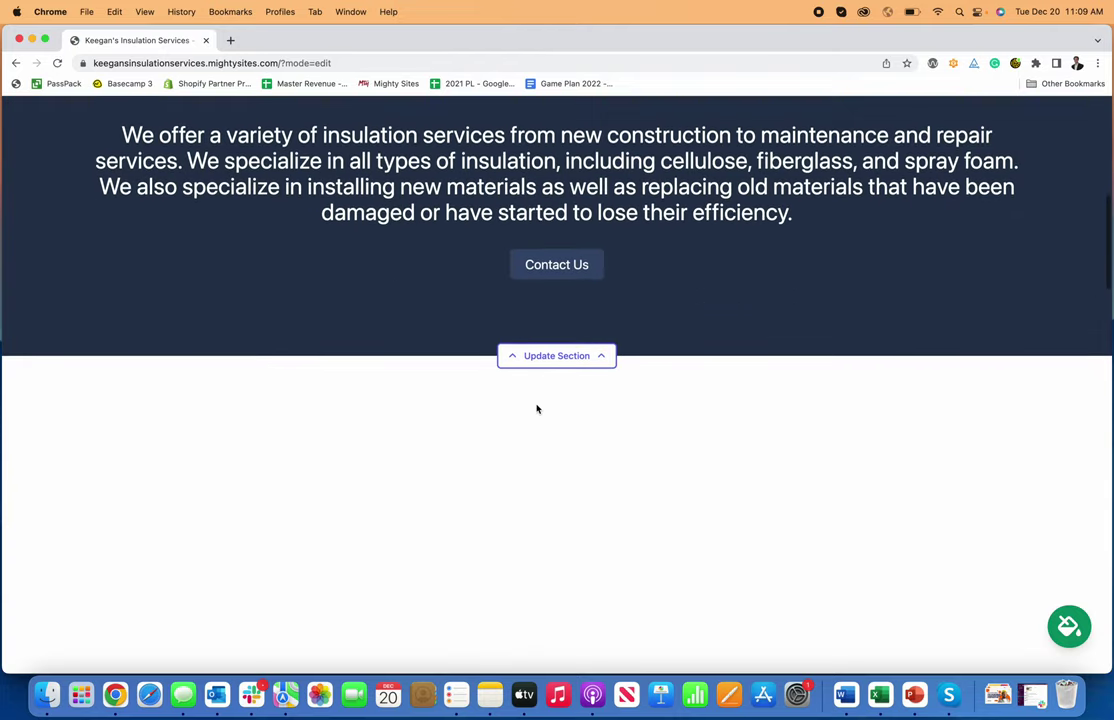
{"action": "scroll", "coordinate": [536, 408], "scroll_direction": "down", "scroll_amount": 10}
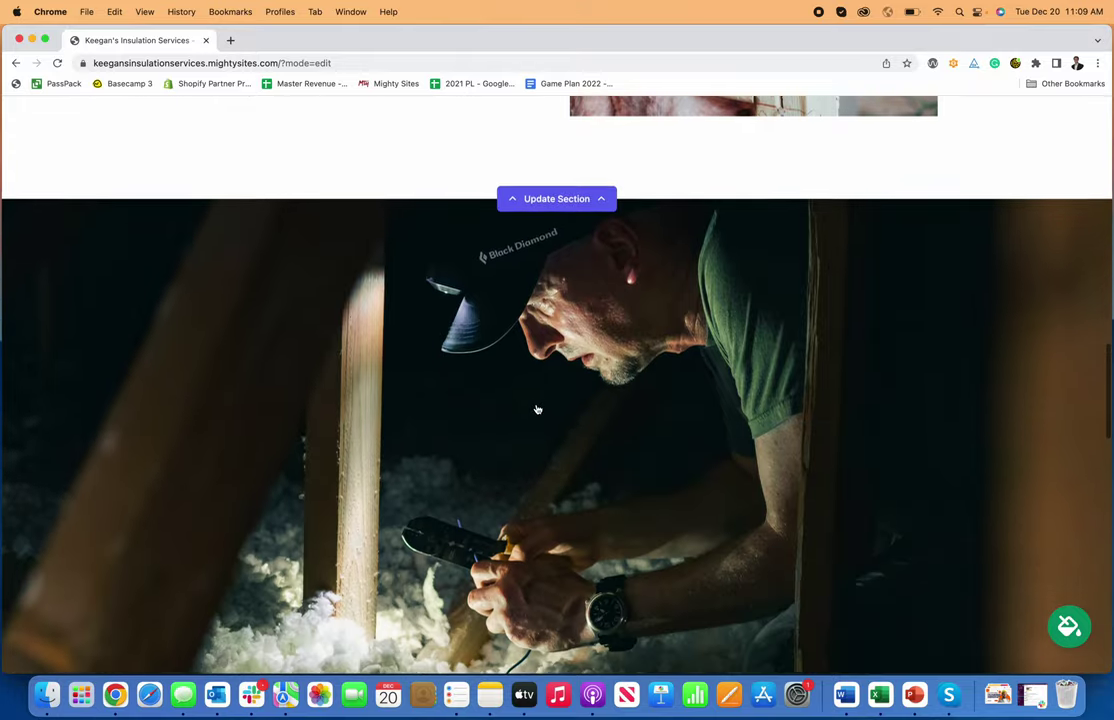
{"action": "scroll", "coordinate": [536, 408], "scroll_direction": "down", "scroll_amount": 10}
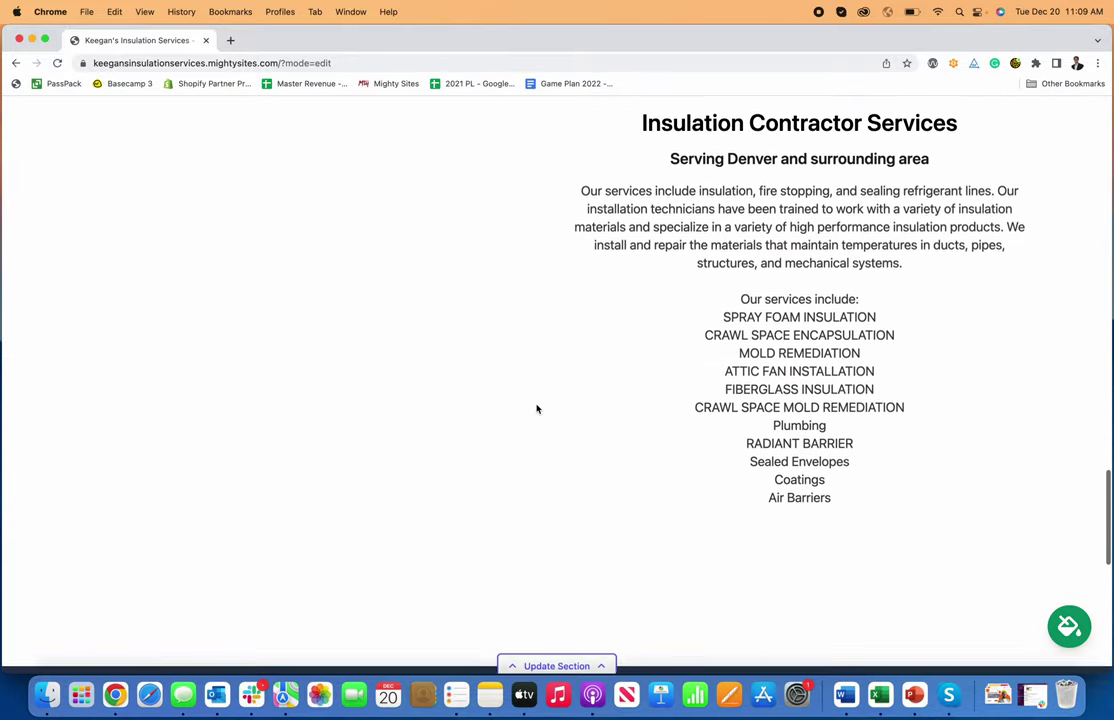
{"action": "scroll", "coordinate": [536, 408], "scroll_direction": "up", "scroll_amount": 3}
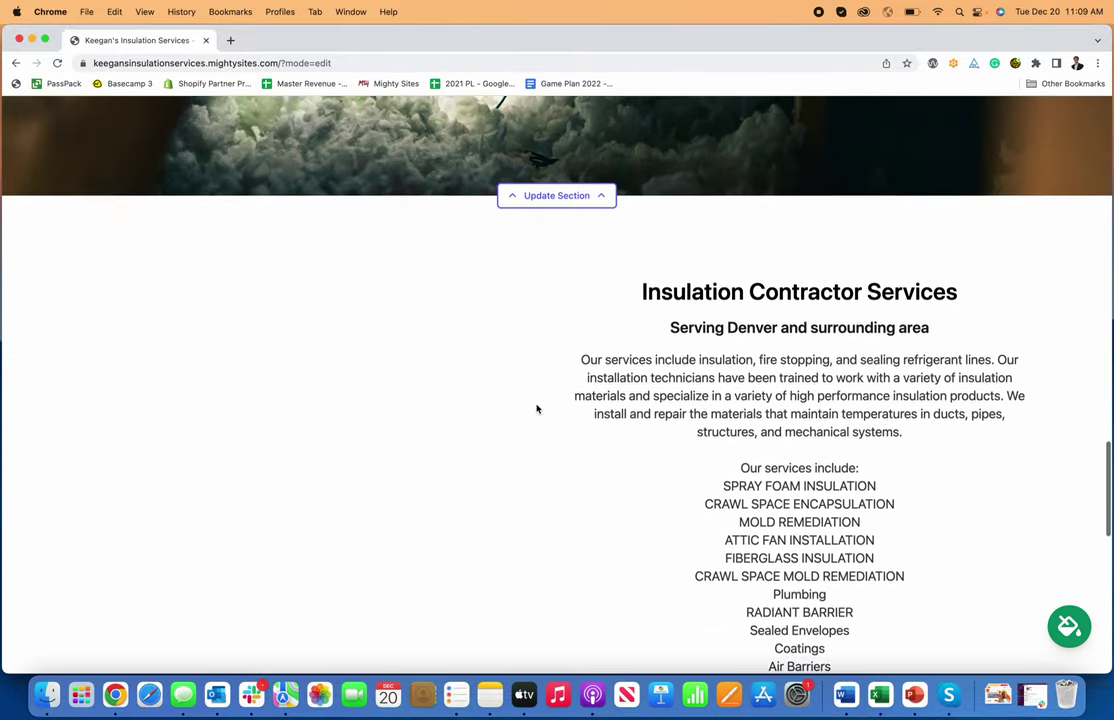
{"action": "scroll", "coordinate": [729, 388], "scroll_direction": "down", "scroll_amount": 5}
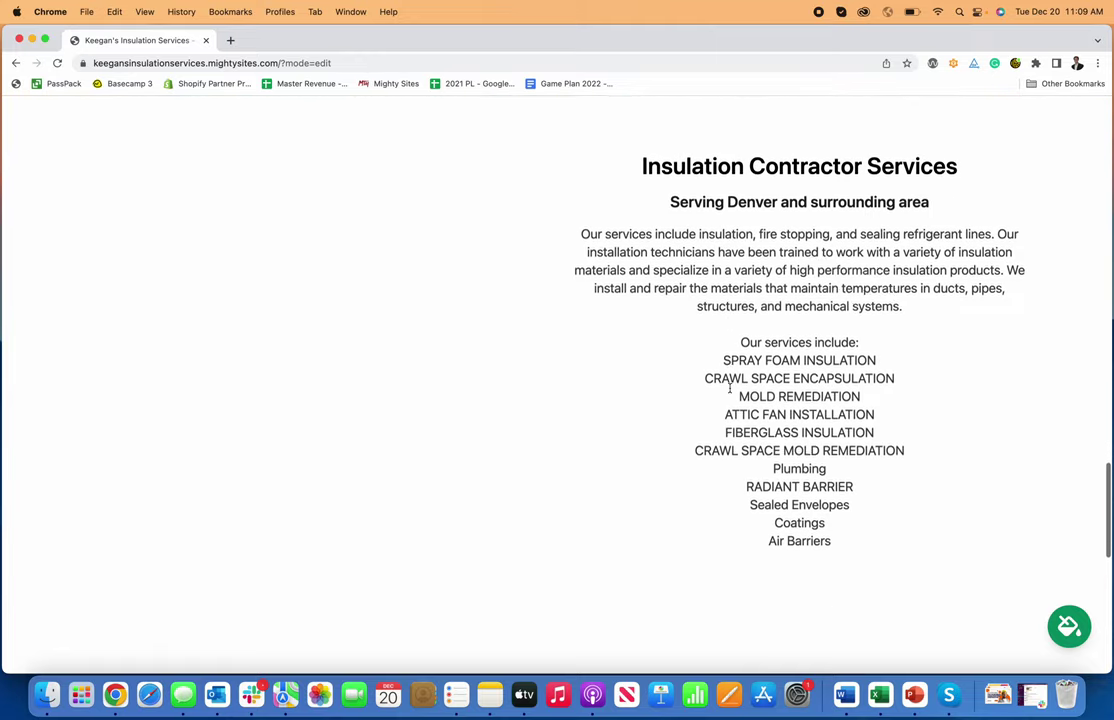
{"action": "scroll", "coordinate": [729, 388], "scroll_direction": "down", "scroll_amount": 13}
{"action": "scroll", "coordinate": [729, 388], "scroll_direction": "up", "scroll_amount": 8}
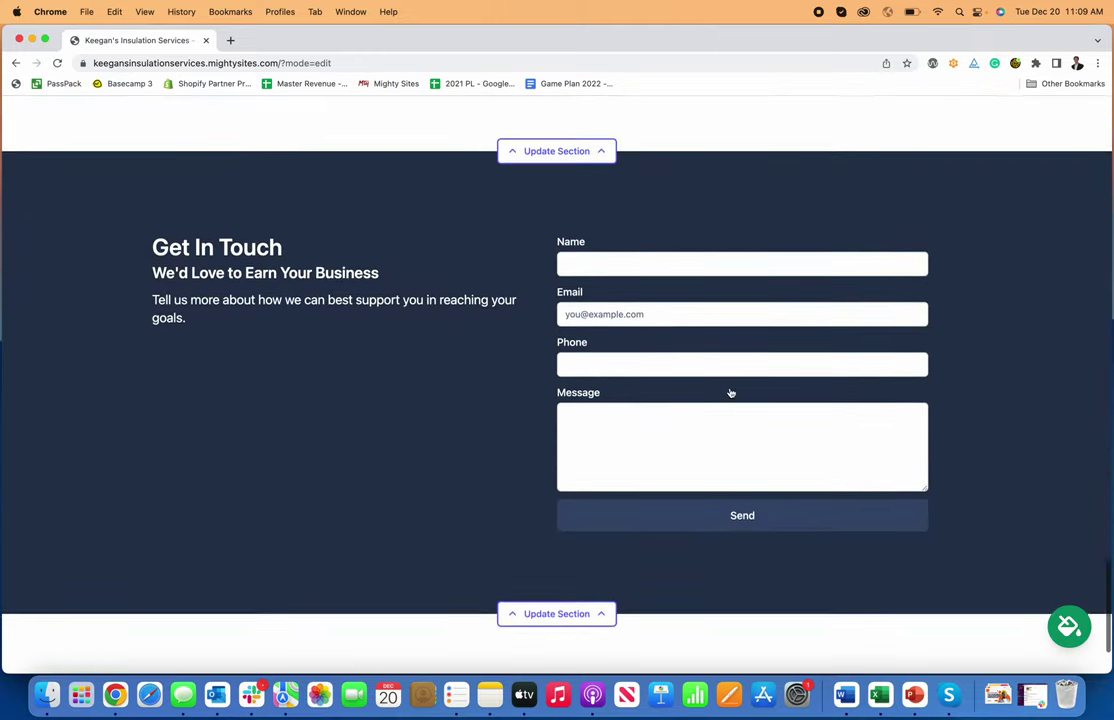
{"action": "scroll", "coordinate": [729, 392], "scroll_direction": "up", "scroll_amount": 10}
{"action": "scroll", "coordinate": [729, 392], "scroll_direction": "down", "scroll_amount": 4}
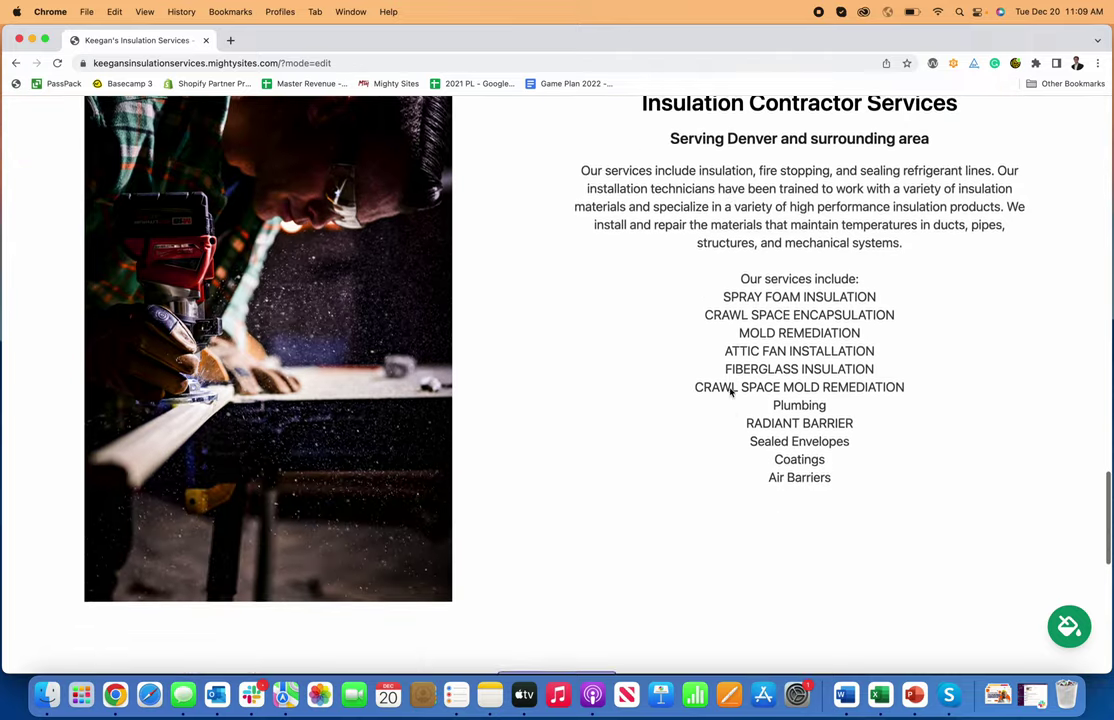
{"action": "scroll", "coordinate": [730, 392], "scroll_direction": "down", "scroll_amount": 7}
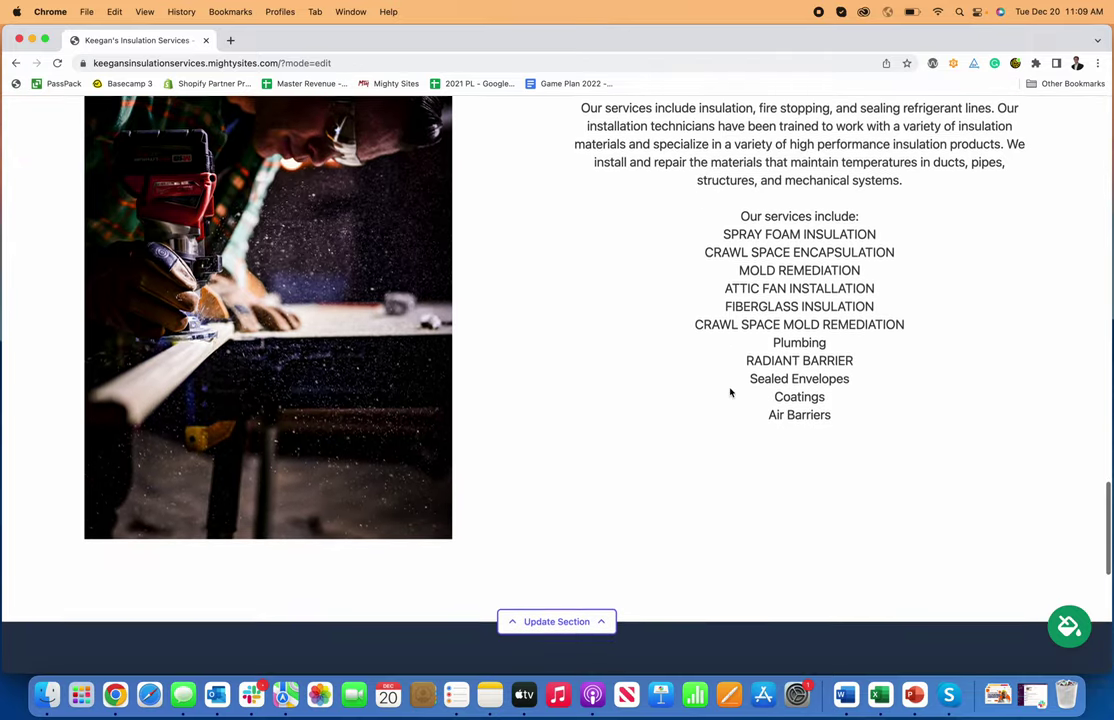
{"action": "scroll", "coordinate": [730, 392], "scroll_direction": "down", "scroll_amount": 7}
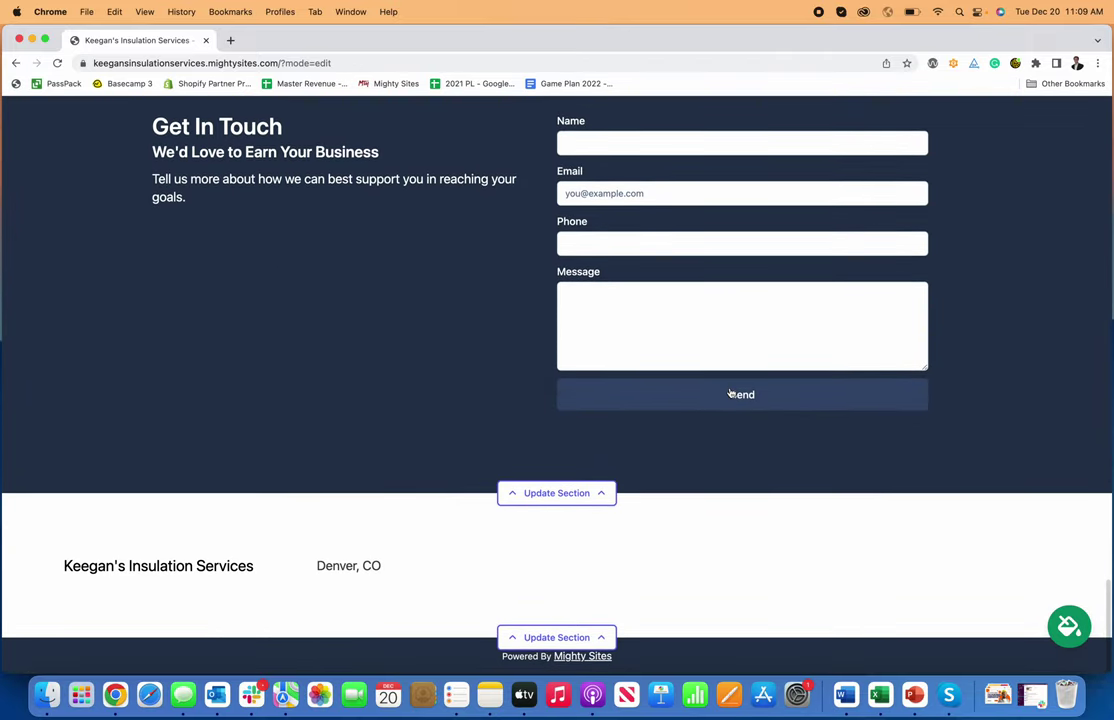
{"action": "scroll", "coordinate": [729, 392], "scroll_direction": "up", "scroll_amount": 15}
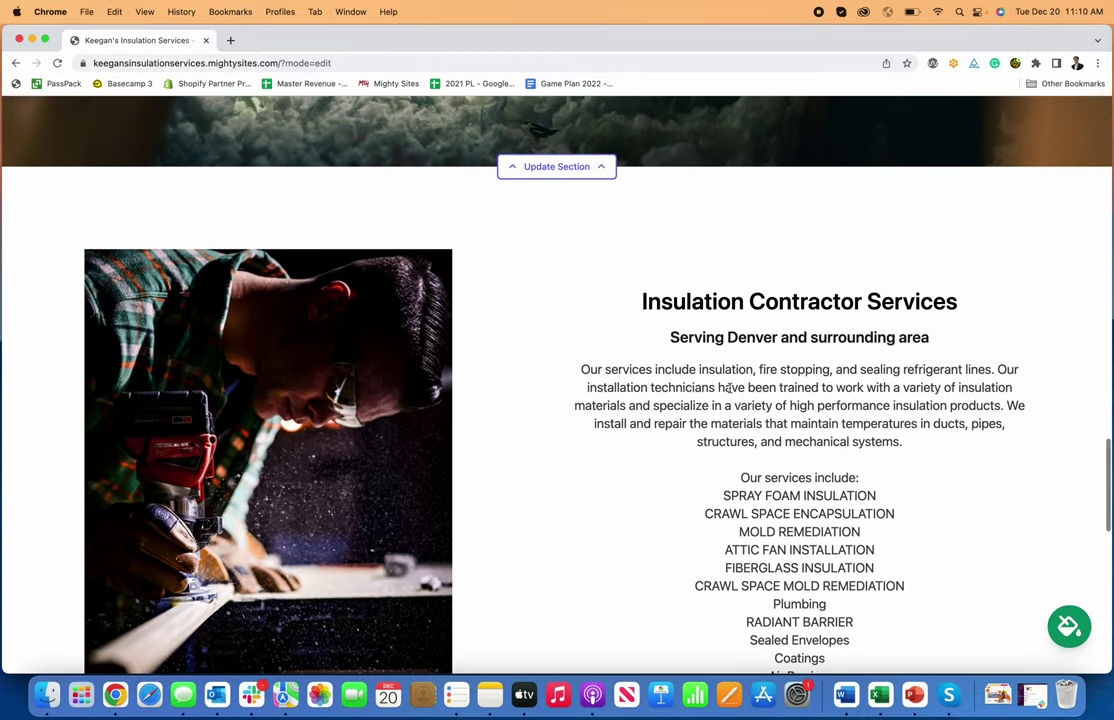
{"action": "scroll", "coordinate": [730, 392], "scroll_direction": "up", "scroll_amount": 11}
{"action": "scroll", "coordinate": [730, 392], "scroll_direction": "up", "scroll_amount": 20}
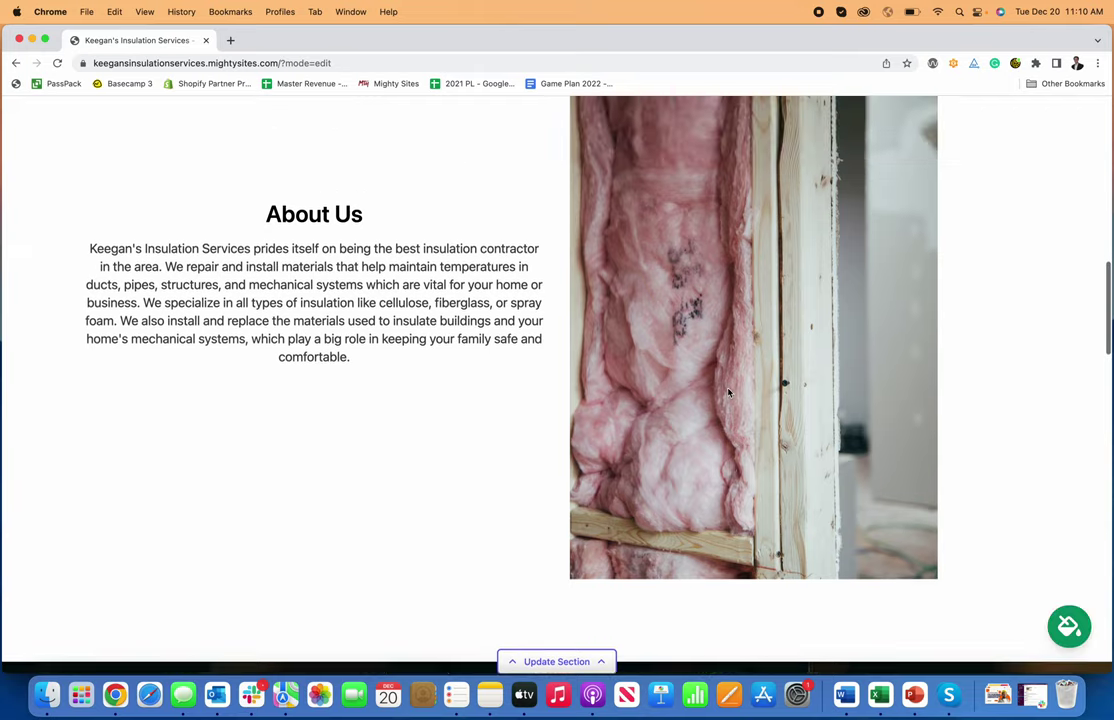
{"action": "scroll", "coordinate": [729, 387], "scroll_direction": "up", "scroll_amount": 10}
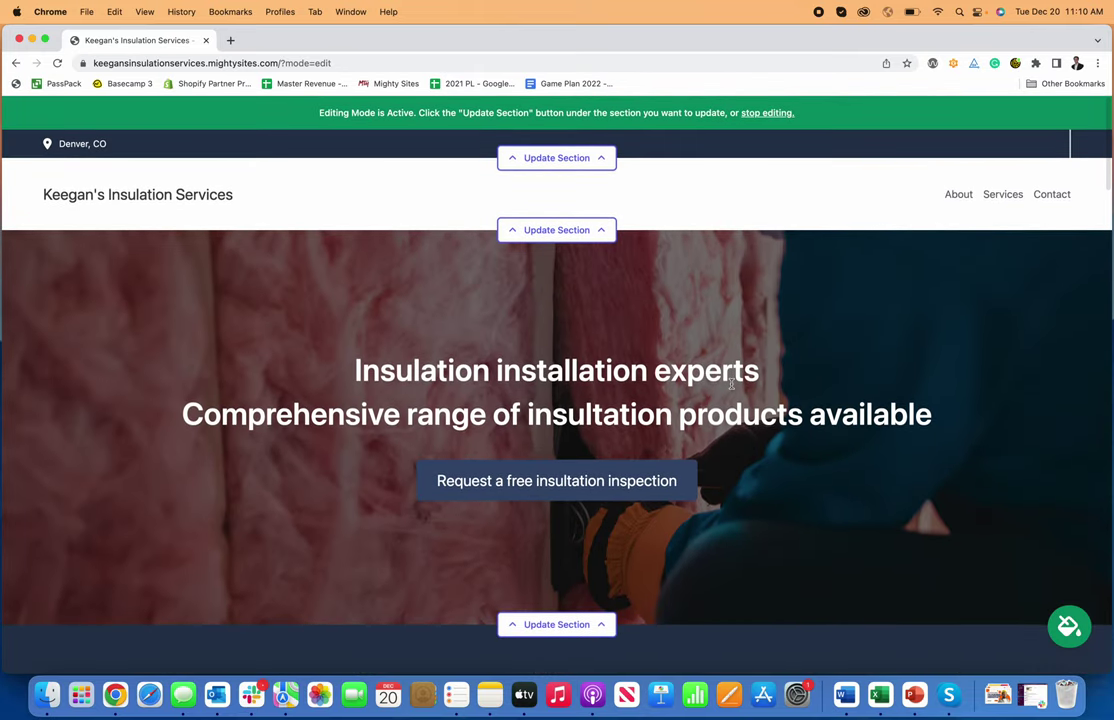
{"action": "scroll", "coordinate": [800, 383], "scroll_direction": "down", "scroll_amount": 1}
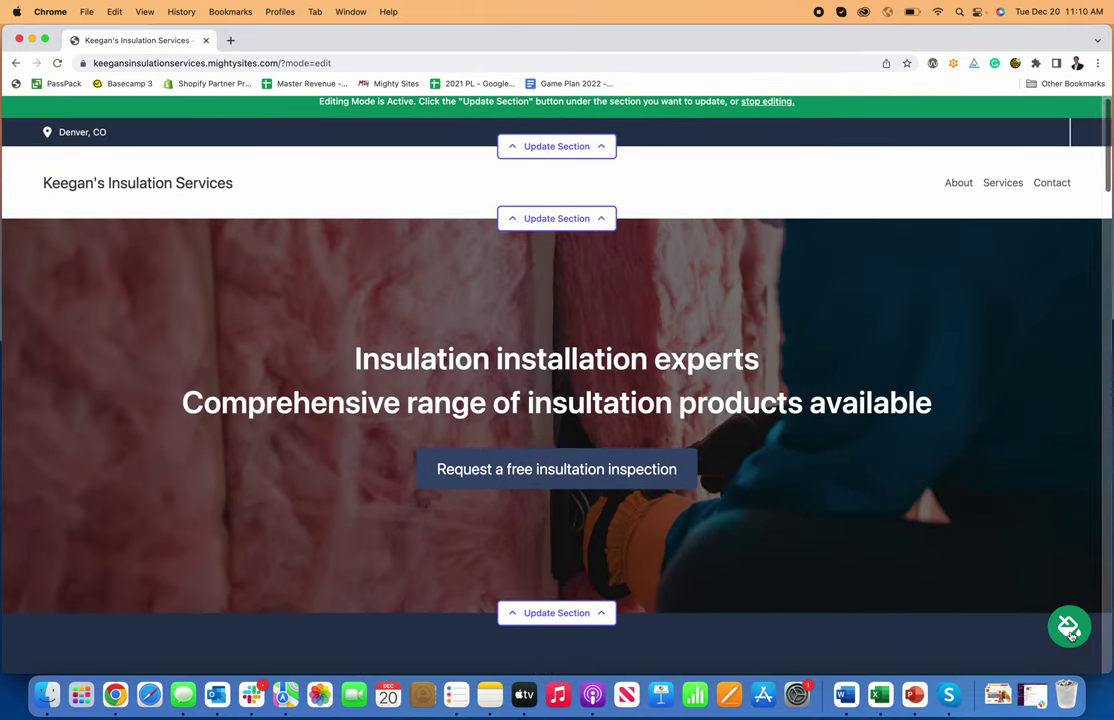
- Preview several colour themes on the site, including blue, green, maroon, red, pink and teal
{"action": "left_click", "coordinate": [1069, 626]}
{"action": "left_click", "coordinate": [582, 598]}
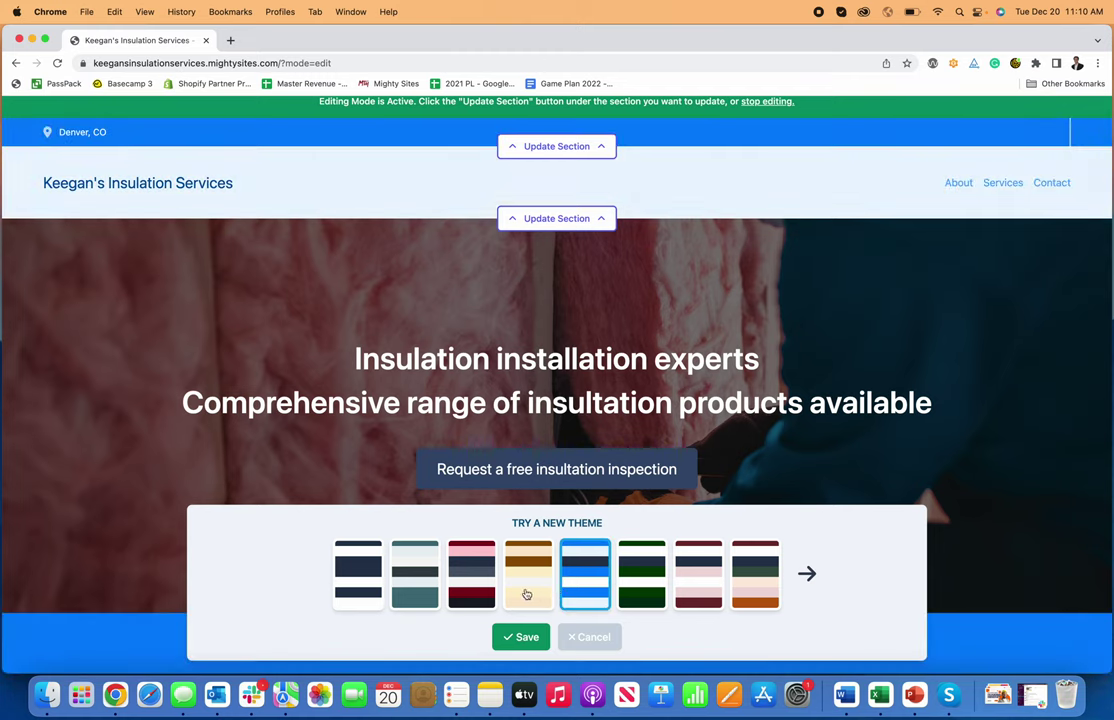
{"action": "left_click", "coordinate": [641, 585]}
{"action": "left_click", "coordinate": [698, 585]}
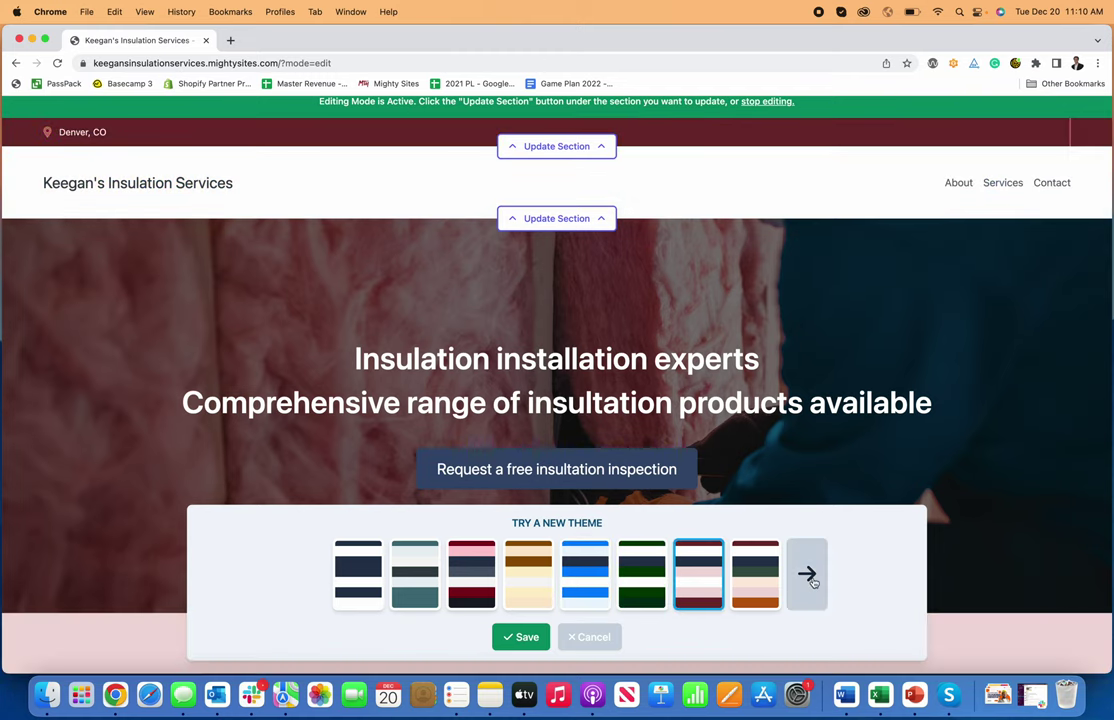
{"action": "left_click", "coordinate": [806, 573]}
{"action": "left_click", "coordinate": [636, 584]}
{"action": "left_click", "coordinate": [525, 586]}
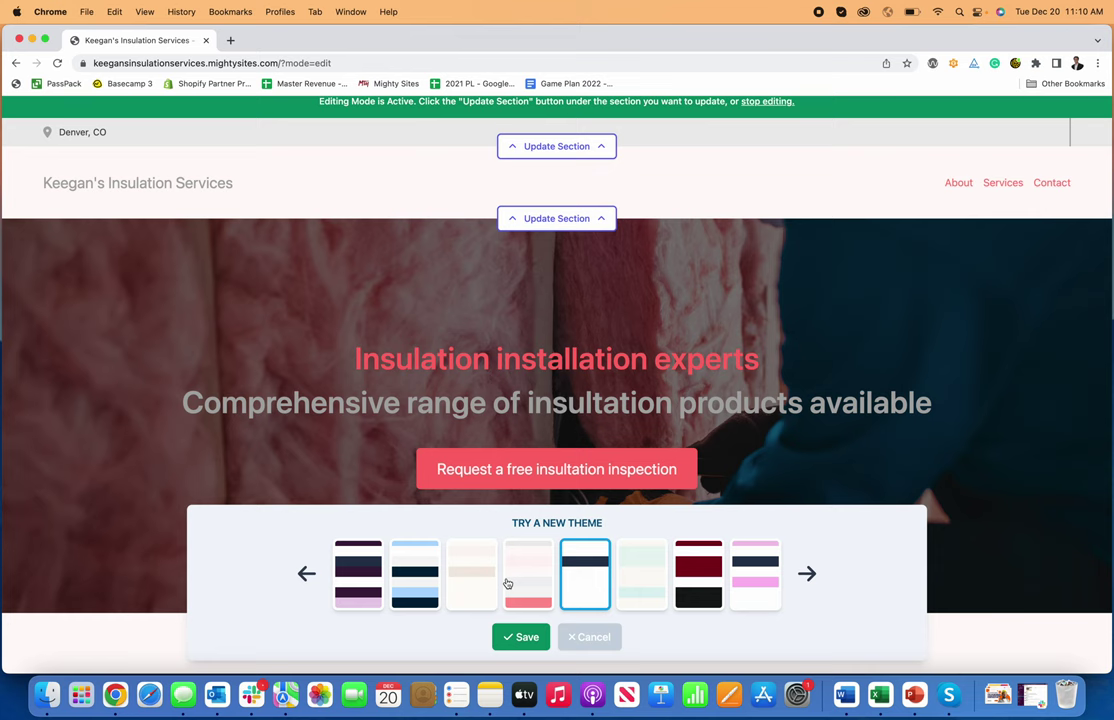
{"action": "left_click", "coordinate": [472, 582]}
{"action": "left_click", "coordinate": [755, 576]}
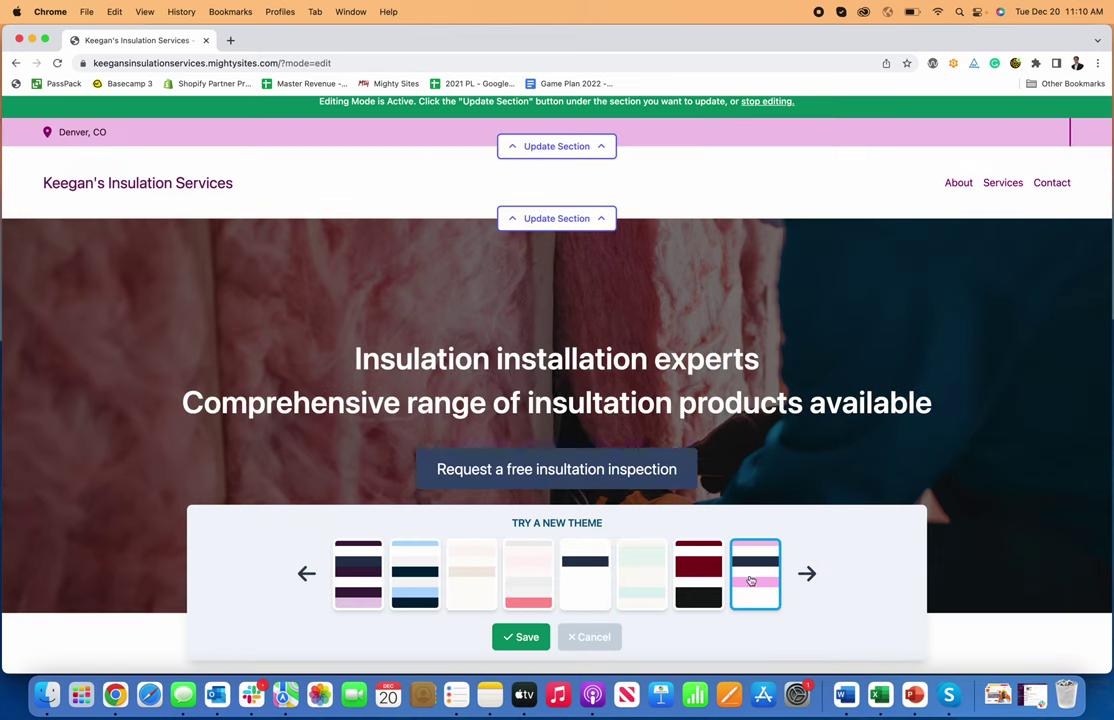
{"action": "left_click", "coordinate": [806, 573]}
{"action": "left_click", "coordinate": [472, 575]}
{"action": "left_click", "coordinate": [403, 570]}
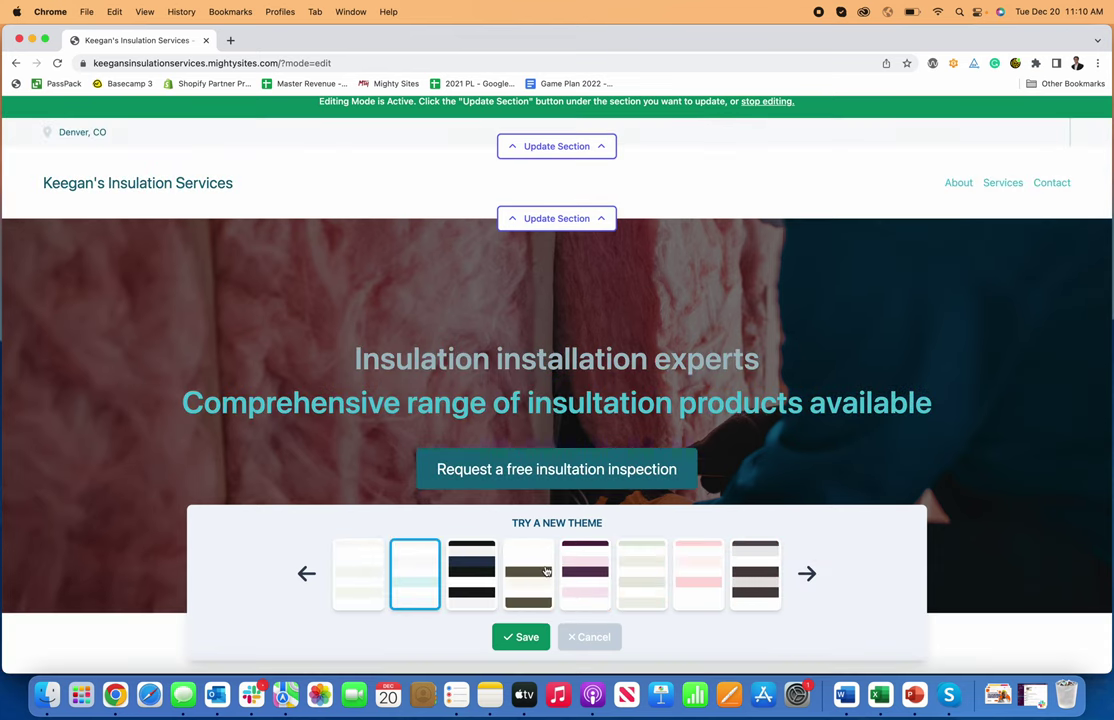
{"action": "left_click", "coordinate": [600, 570]}
- Pick the cream-and-olive theme, review the page, and save it
{"action": "left_click", "coordinate": [528, 572]}
{"action": "scroll", "coordinate": [480, 440], "scroll_direction": "down", "scroll_amount": 15}
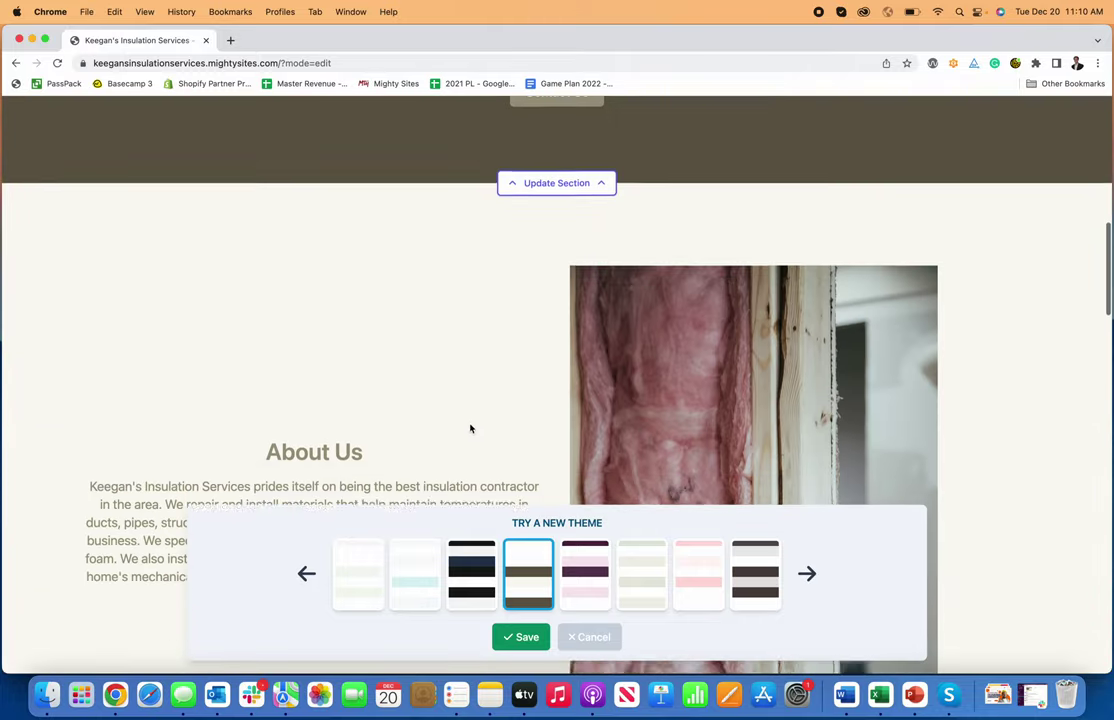
{"action": "scroll", "coordinate": [484, 463], "scroll_direction": "down", "scroll_amount": 10}
{"action": "scroll", "coordinate": [485, 462], "scroll_direction": "up", "scroll_amount": 15}
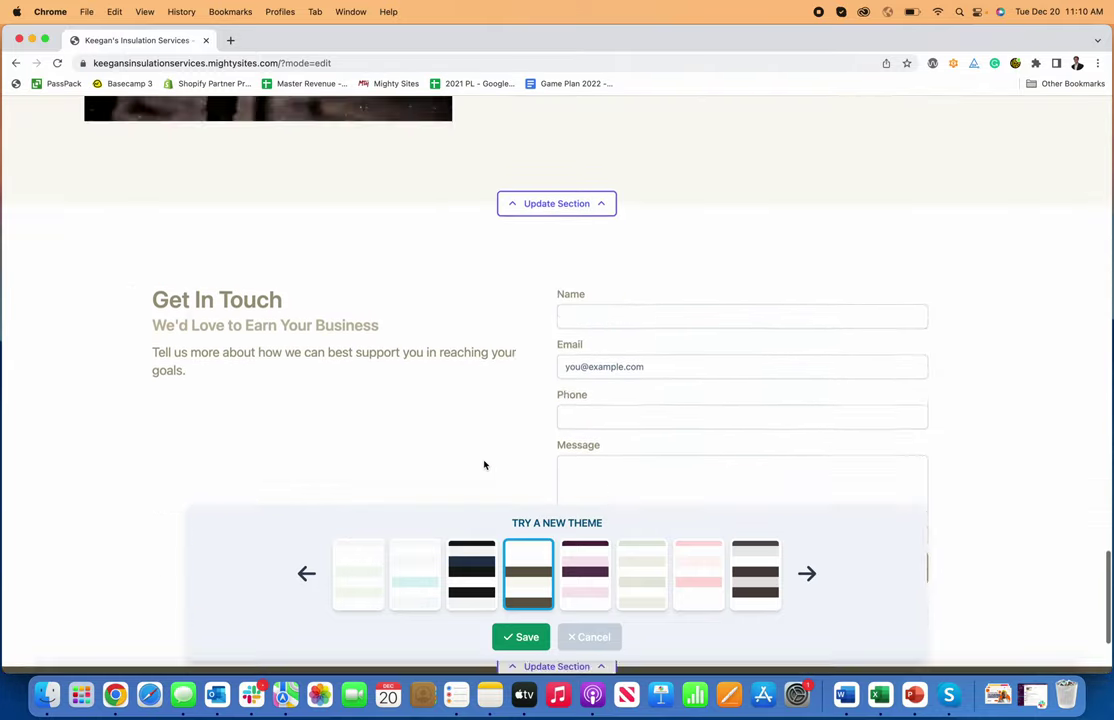
{"action": "scroll", "coordinate": [515, 571], "scroll_direction": "up", "scroll_amount": 10}
{"action": "left_click", "coordinate": [521, 637]}
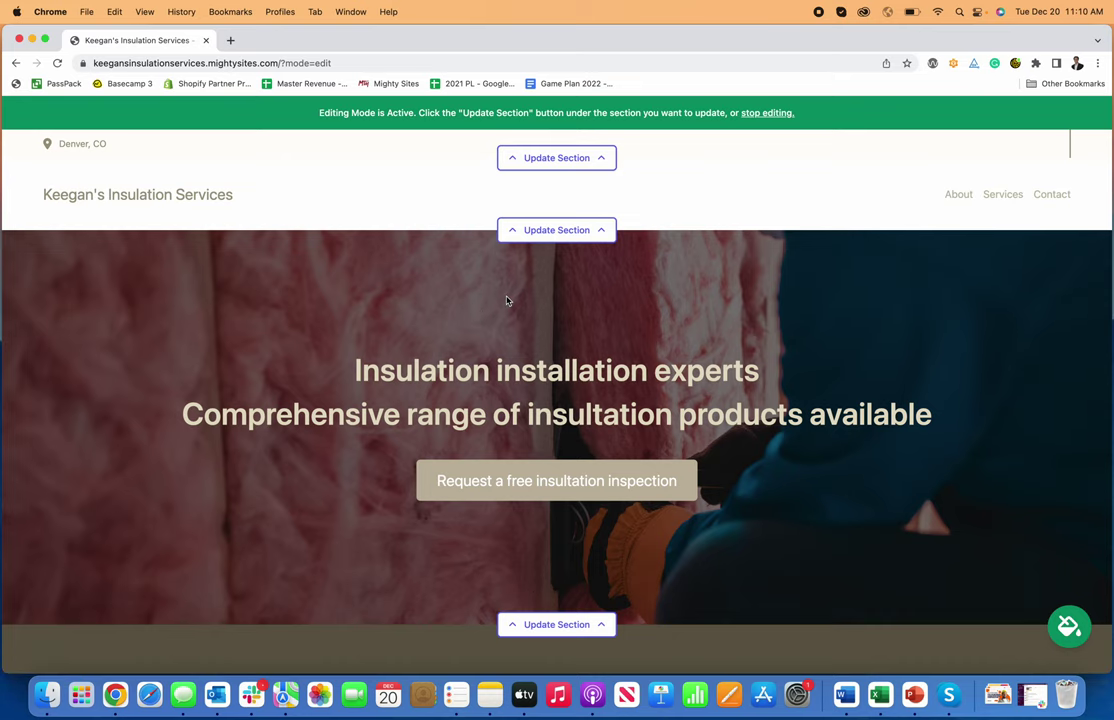
{"action": "scroll", "coordinate": [550, 200], "scroll_direction": "down", "scroll_amount": 10}
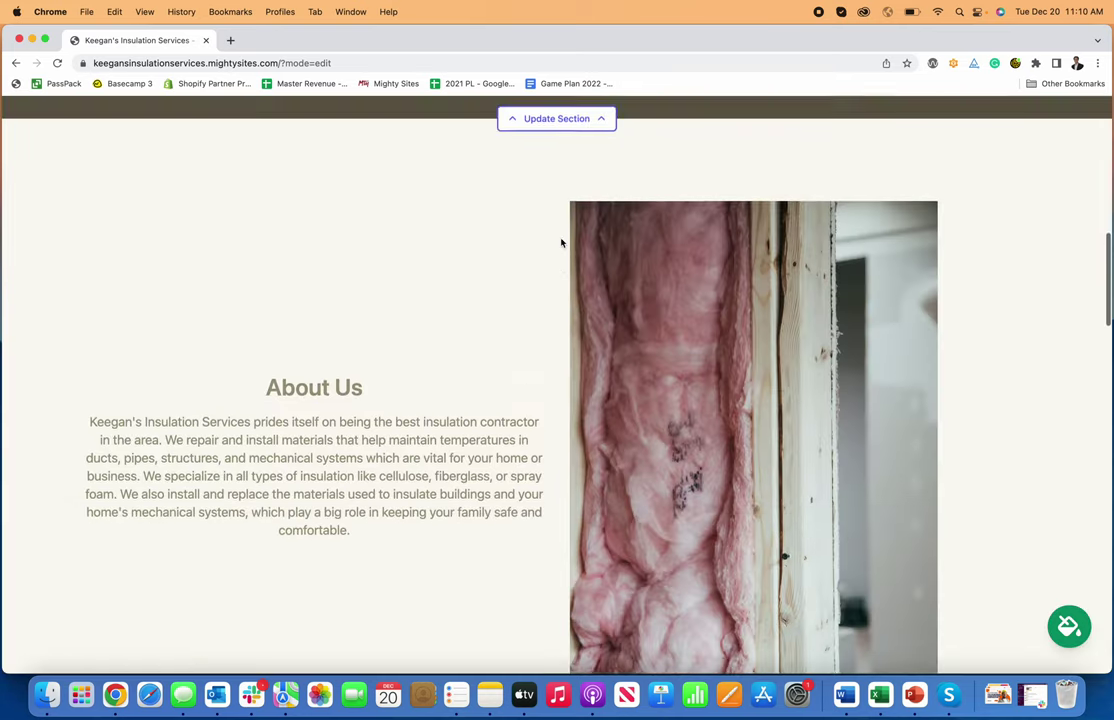
{"action": "scroll", "coordinate": [560, 241], "scroll_direction": "up", "scroll_amount": 10}
{"action": "left_click", "coordinate": [567, 160]}
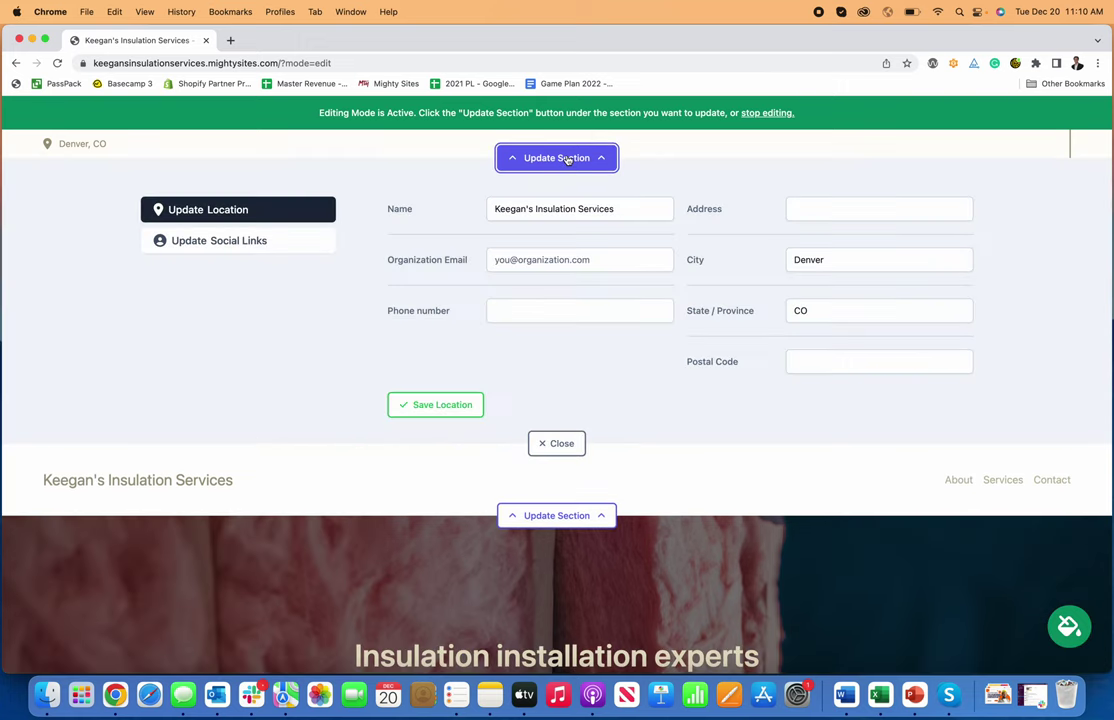
{"action": "left_click", "coordinate": [528, 261]}
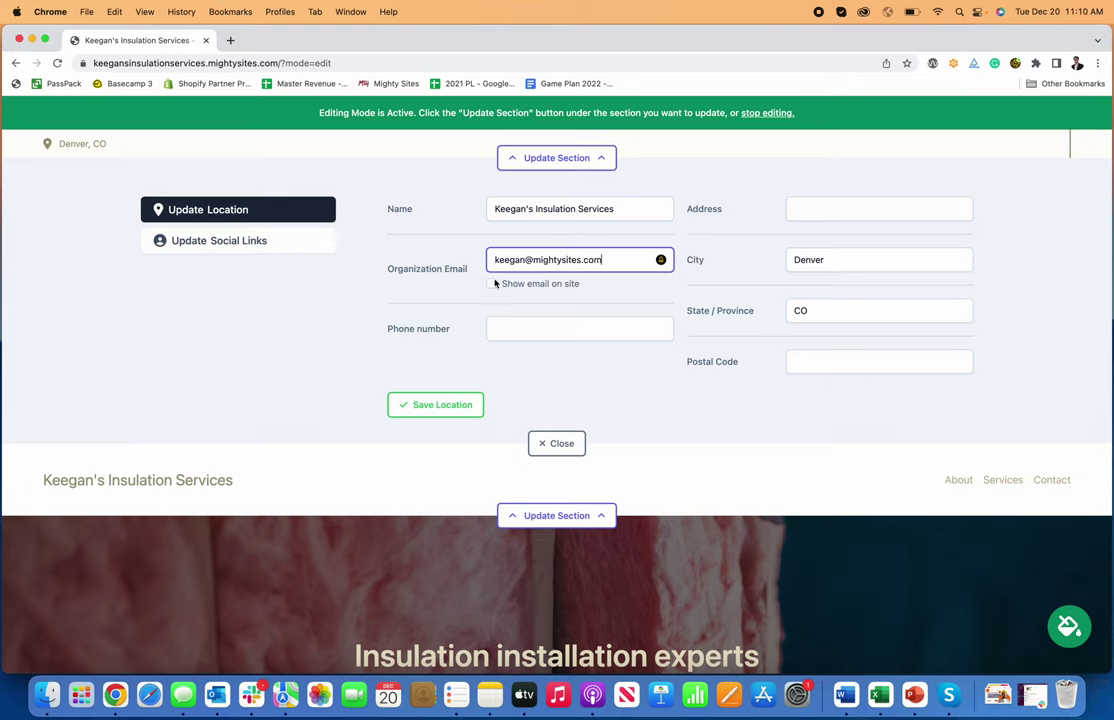
{"action": "left_click", "coordinate": [492, 284]}
{"action": "left_click", "coordinate": [547, 329]}
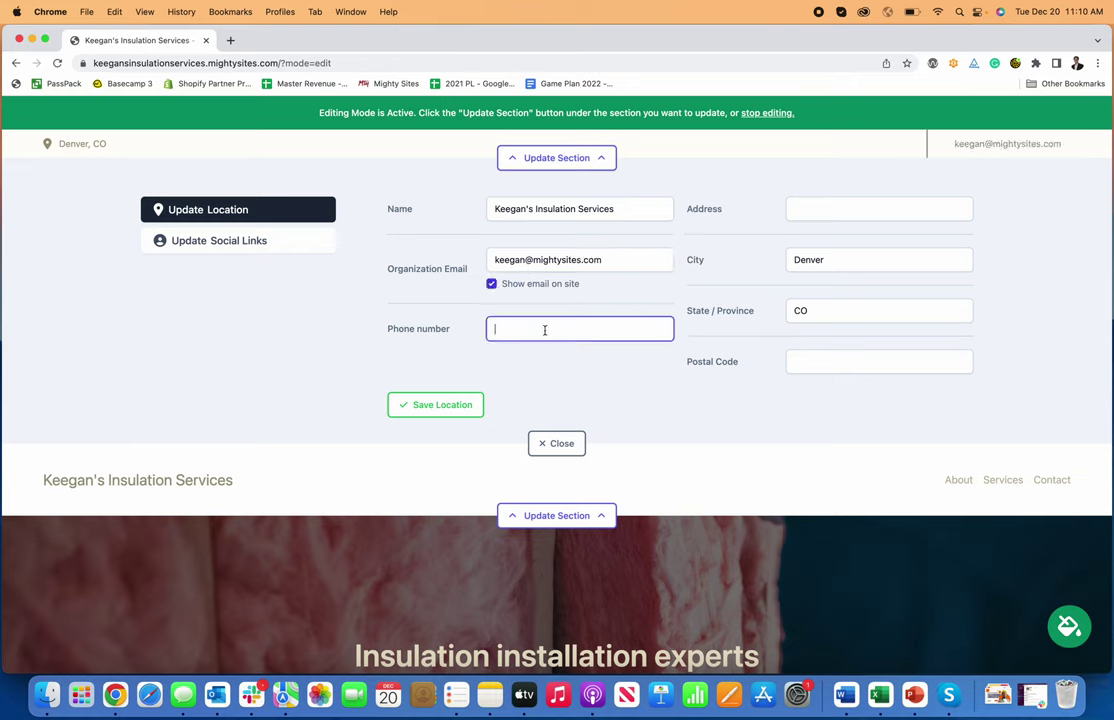
{"action": "type", "text": "777-777-"}
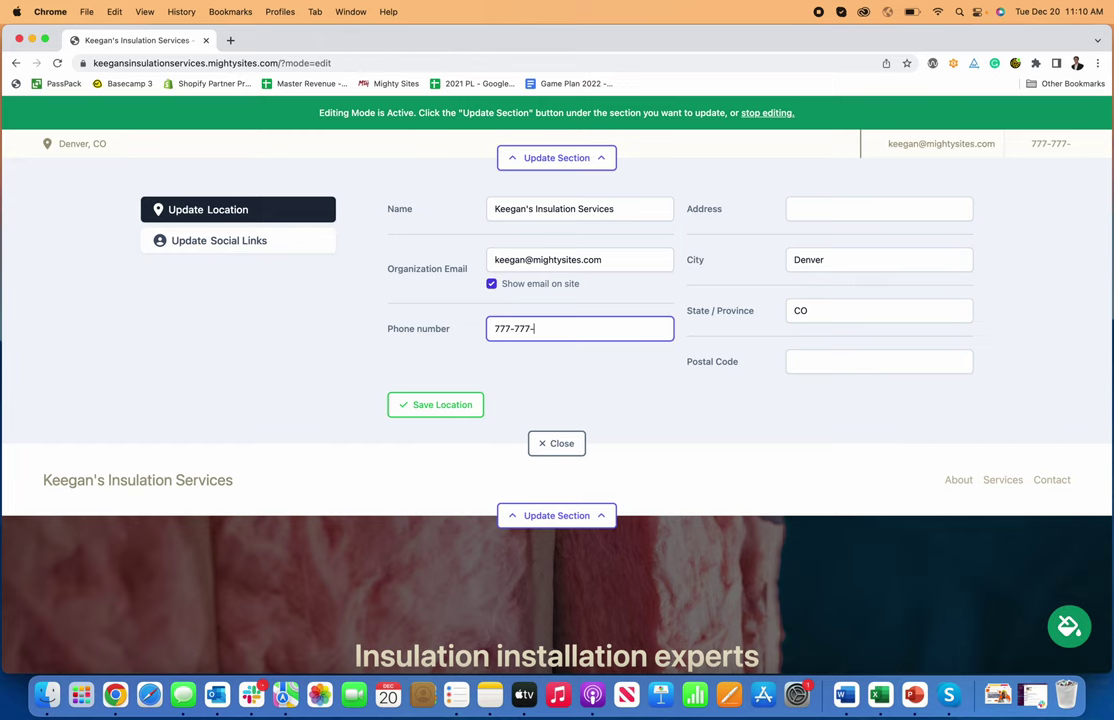
{"action": "type", "text": "7777"}
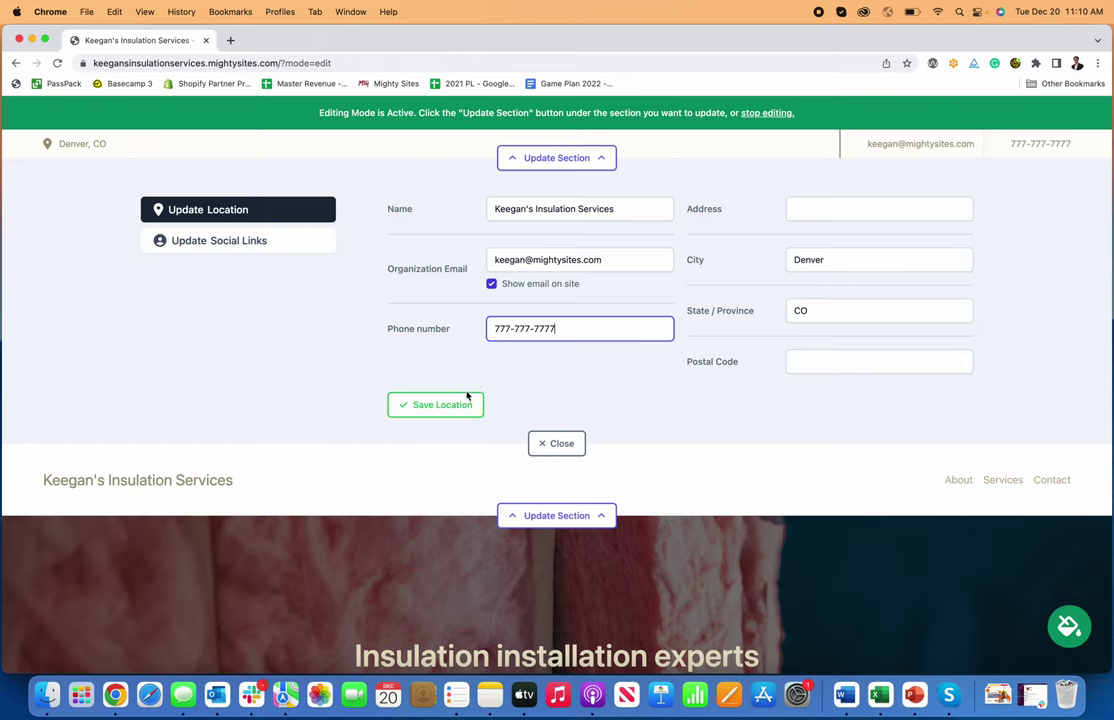
{"action": "left_click", "coordinate": [467, 398]}
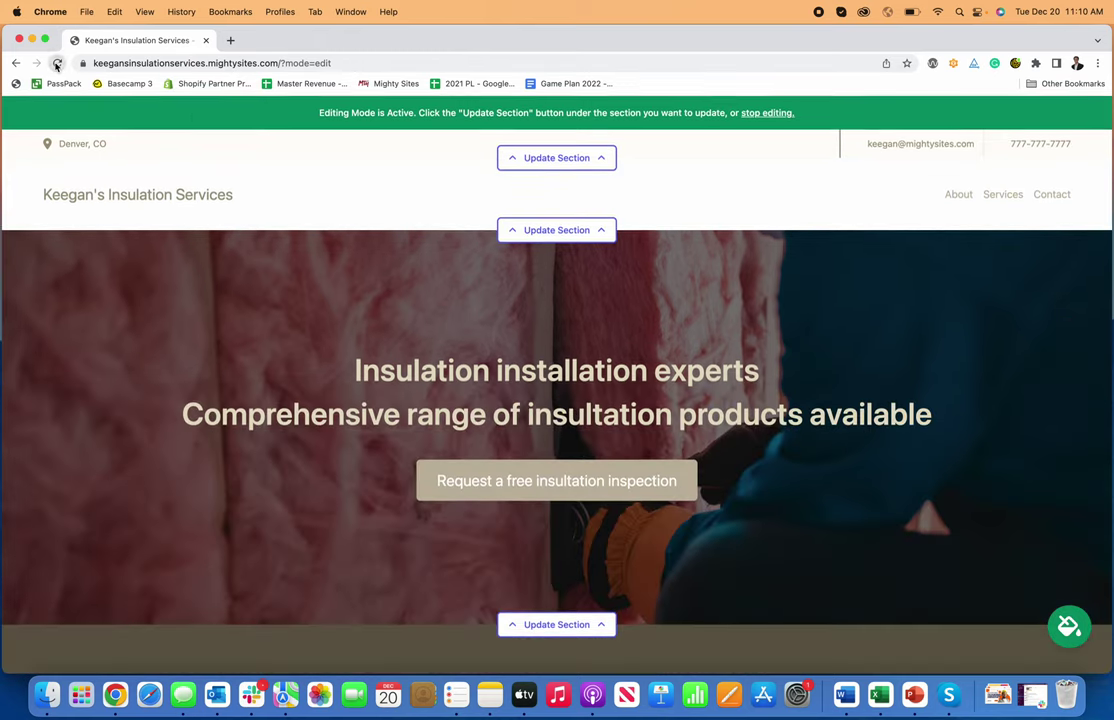
- Save facebook.com/mightysites as the site's Facebook social link
{"action": "left_click", "coordinate": [57, 63]}
{"action": "left_click", "coordinate": [552, 160]}
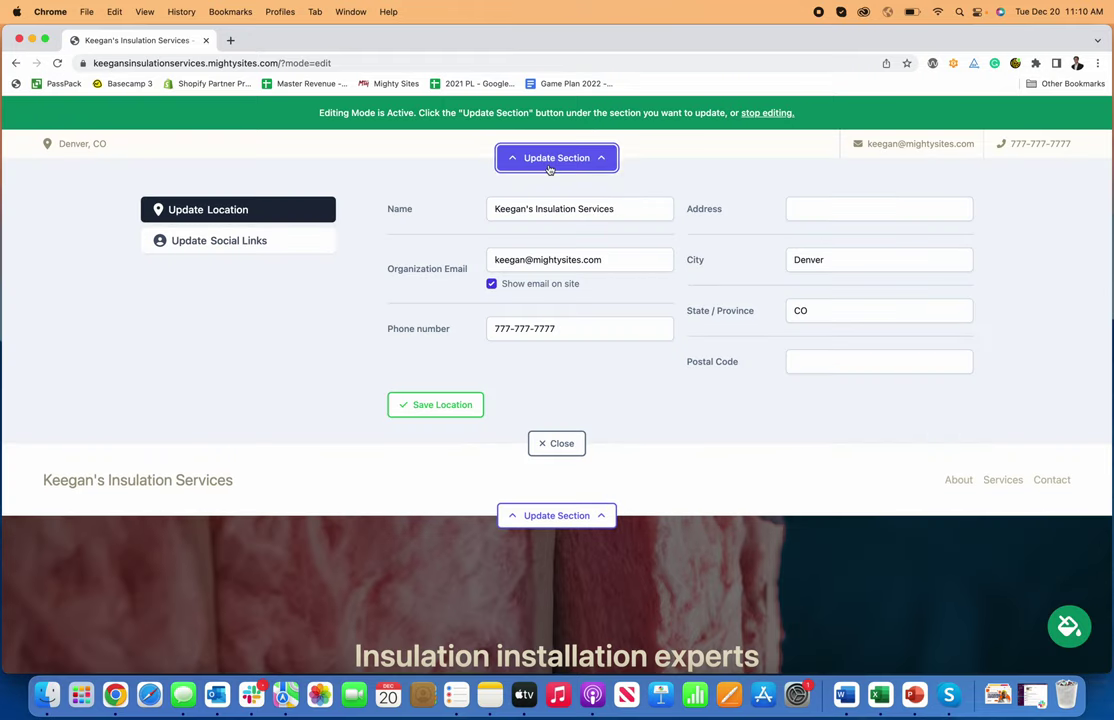
{"action": "left_click", "coordinate": [268, 241]}
{"action": "left_click", "coordinate": [767, 255]}
{"action": "type", "text": "facebook.com/mightysites"}
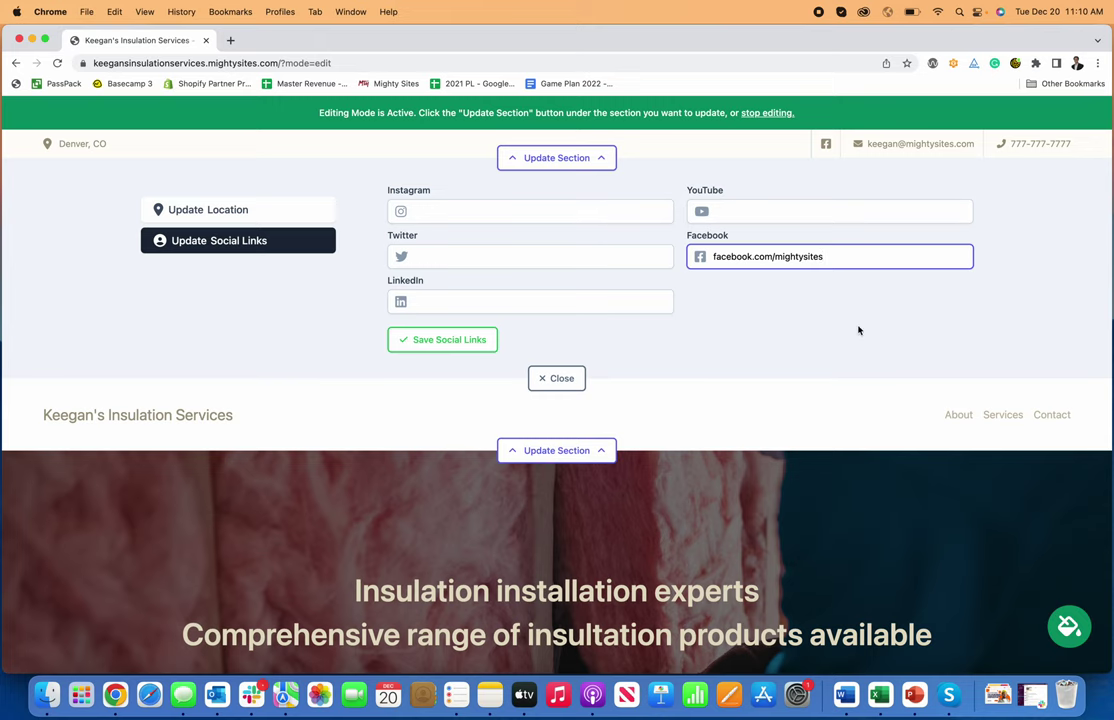
{"action": "left_click", "coordinate": [726, 286]}
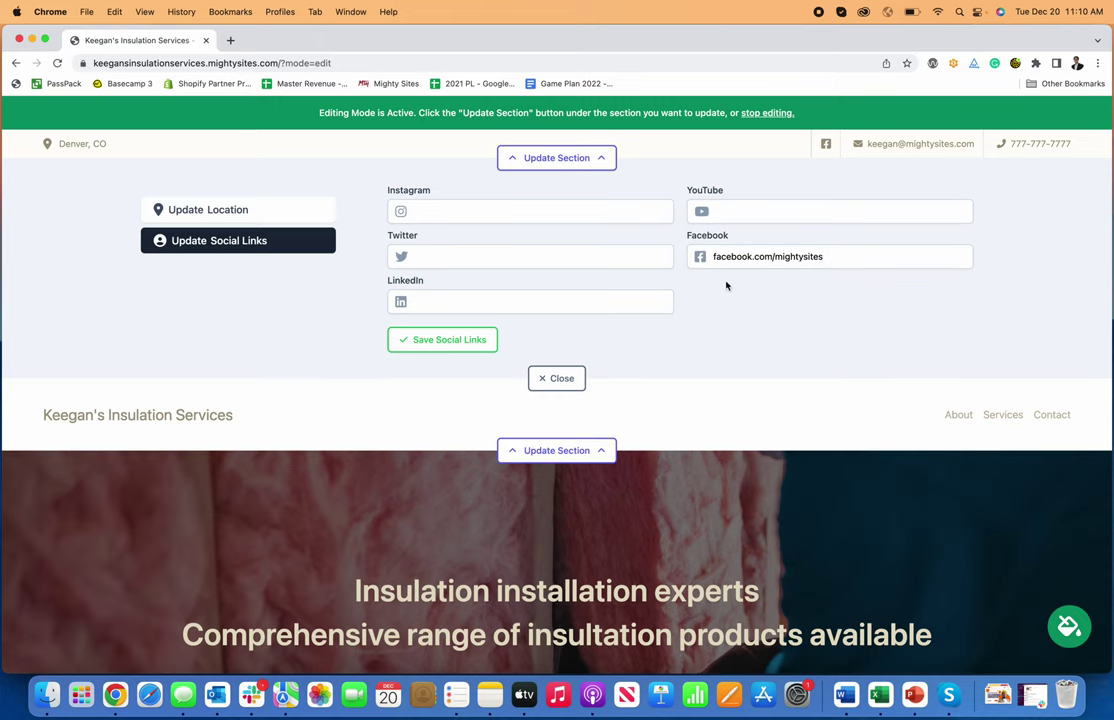
{"action": "left_click", "coordinate": [455, 340]}
{"action": "left_click", "coordinate": [556, 378]}
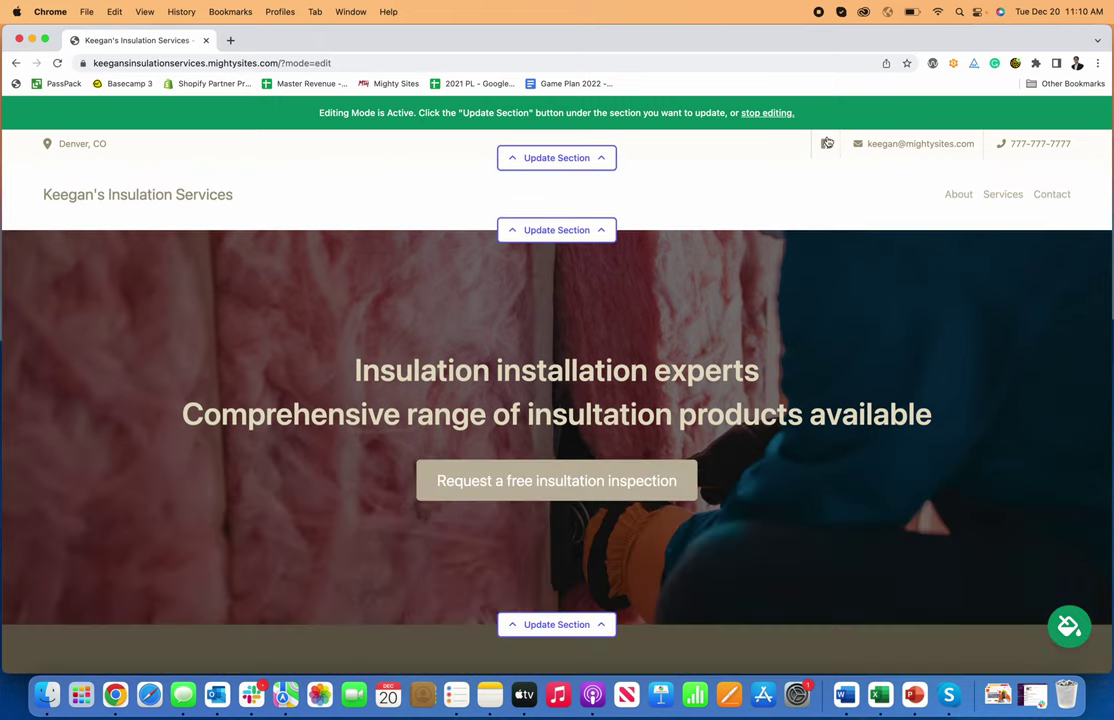
- Start a new header navigation entry named 'New Menu Item'
{"action": "left_click", "coordinate": [557, 231]}
{"action": "left_click", "coordinate": [284, 285]}
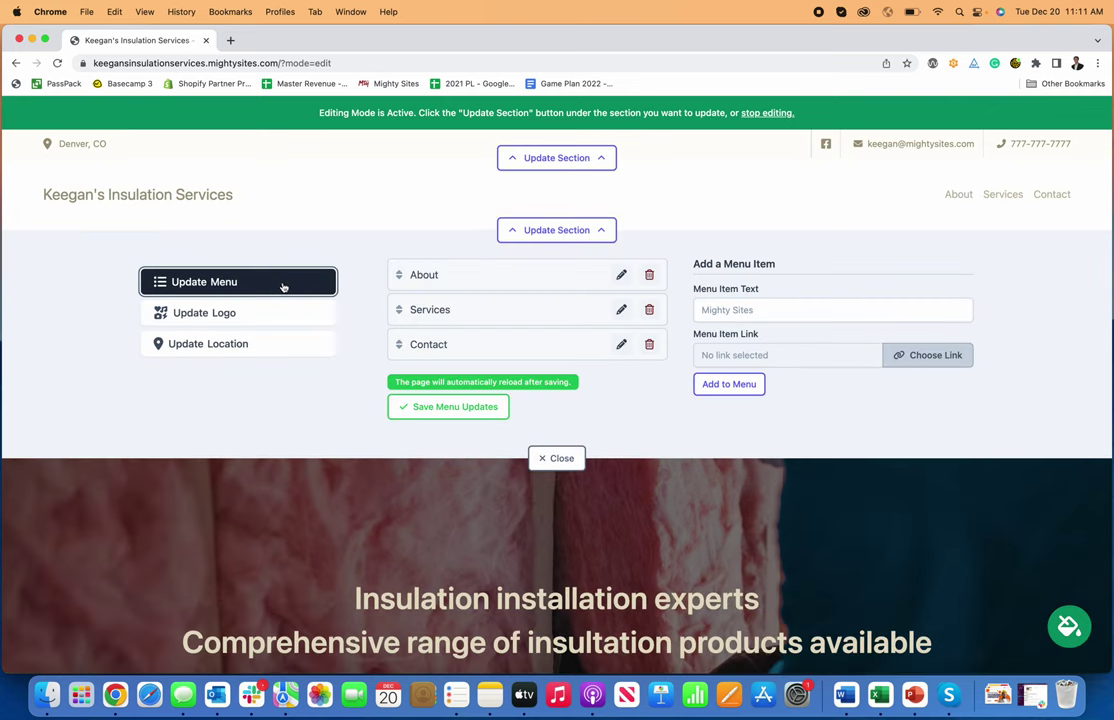
{"action": "left_click", "coordinate": [743, 309]}
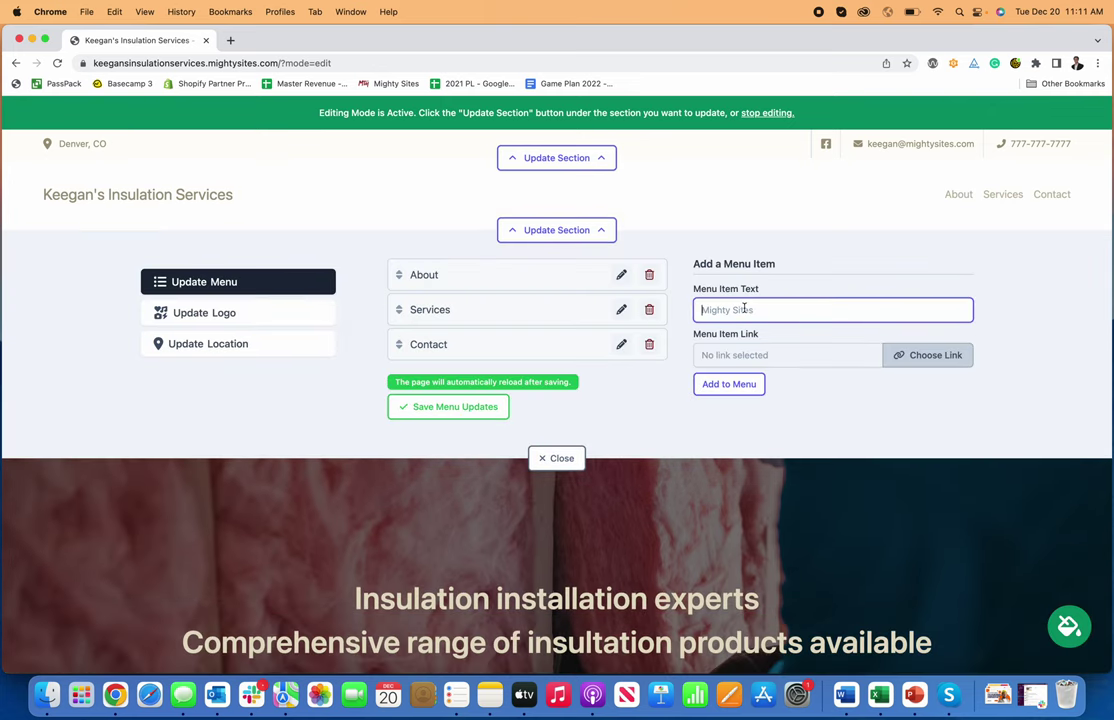
{"action": "type", "text": "New Menue"}
- Link the new menu item to the website's About section, add it, and save the menu
{"action": "left_click", "coordinate": [918, 358]}
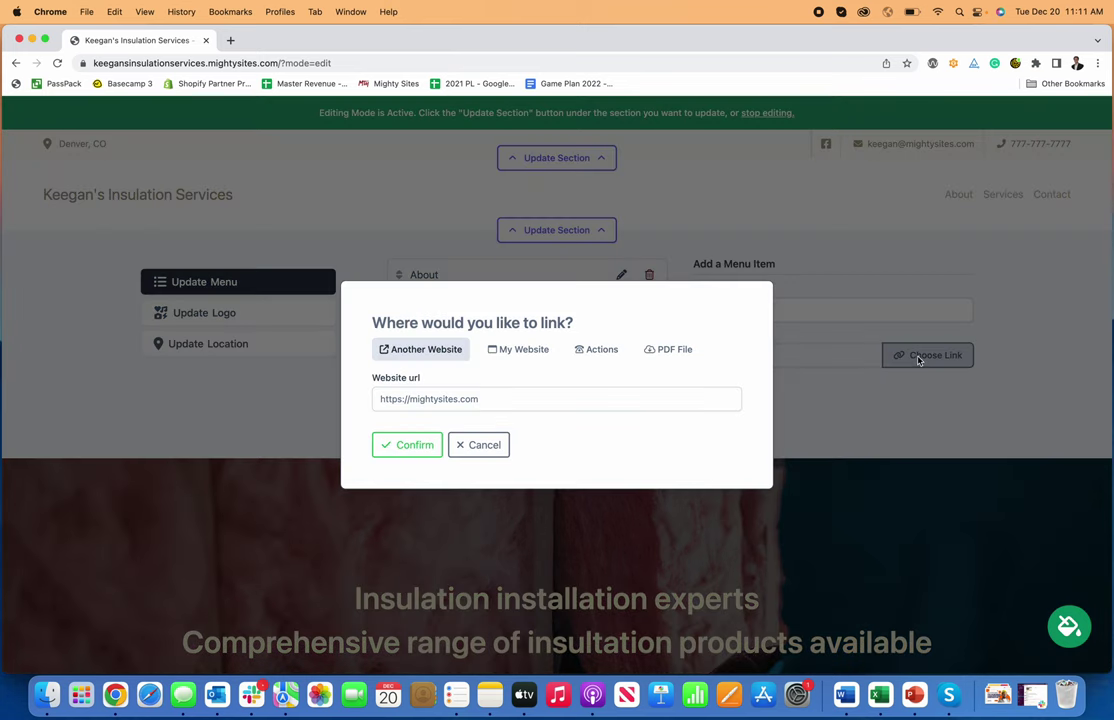
{"action": "left_click", "coordinate": [518, 352]}
{"action": "left_click", "coordinate": [515, 405]}
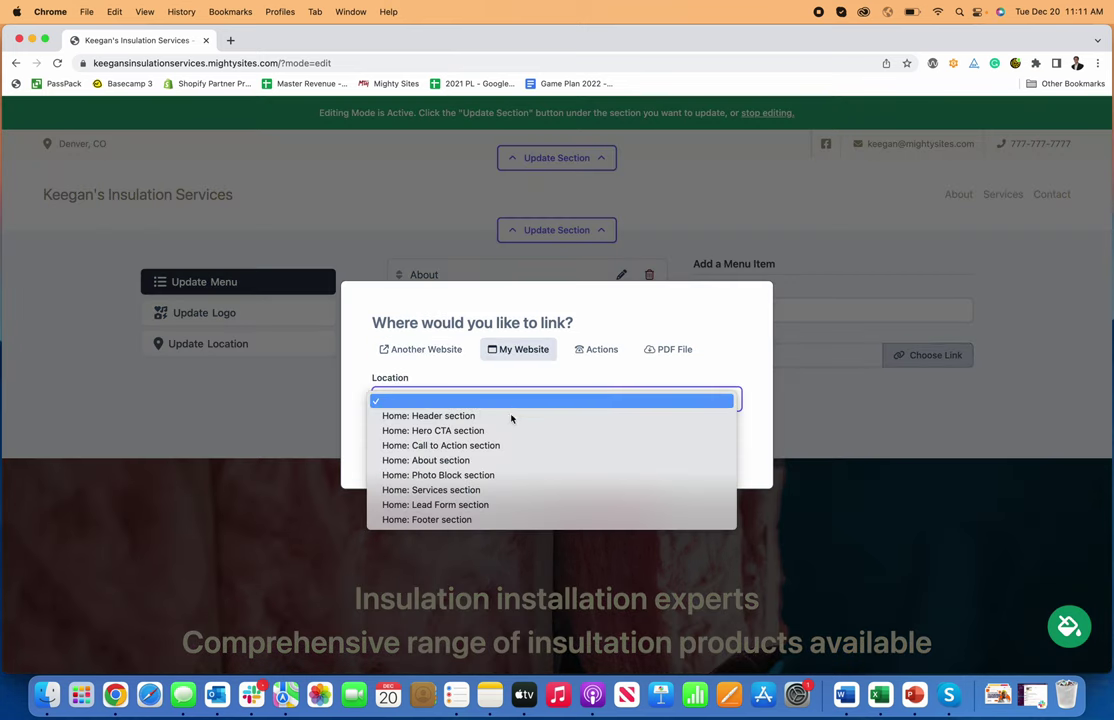
{"action": "left_click", "coordinate": [480, 463]}
{"action": "left_click", "coordinate": [597, 349]}
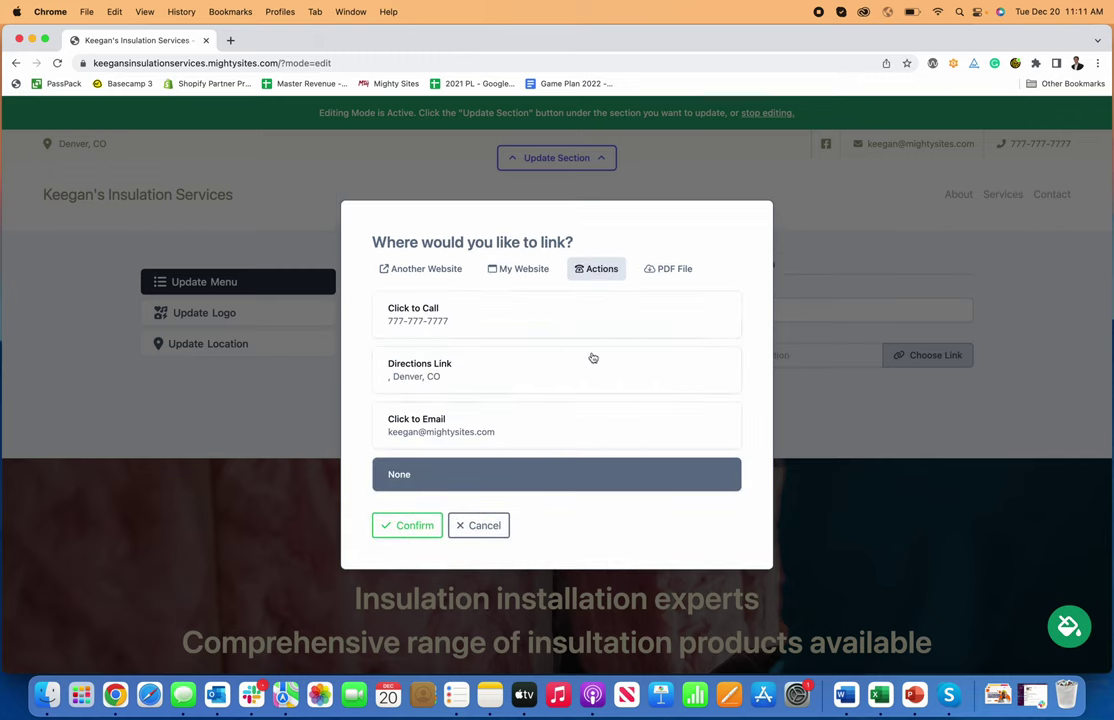
{"action": "left_click", "coordinate": [664, 269]}
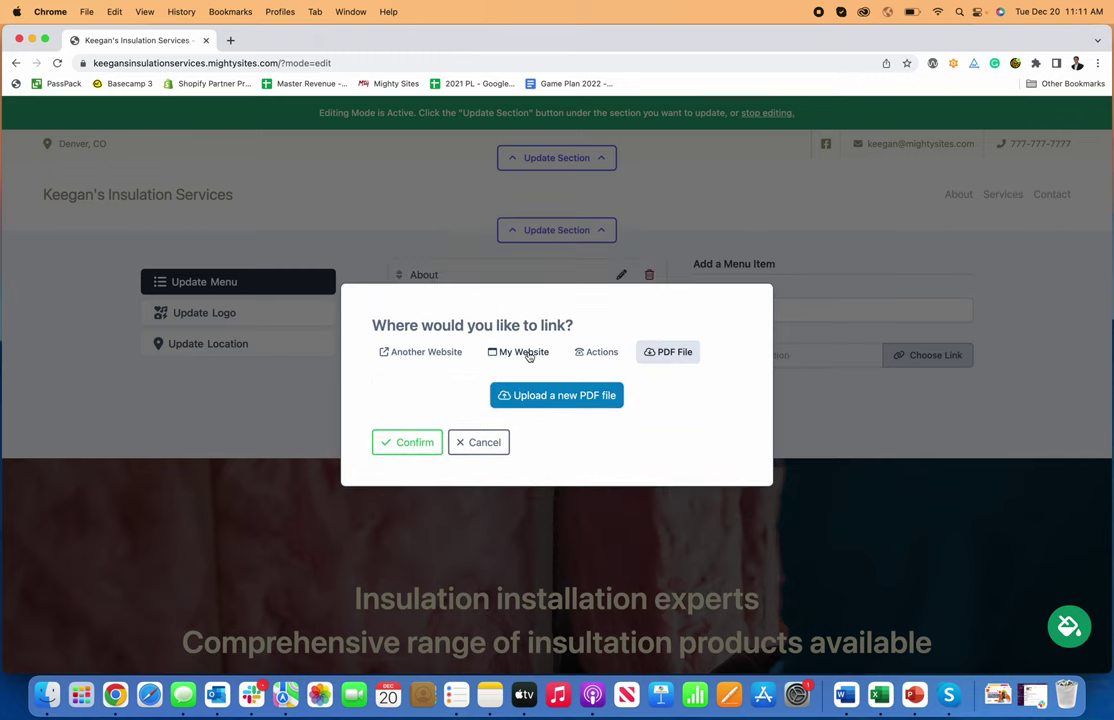
{"action": "left_click", "coordinate": [532, 354]}
{"action": "left_click", "coordinate": [412, 447]}
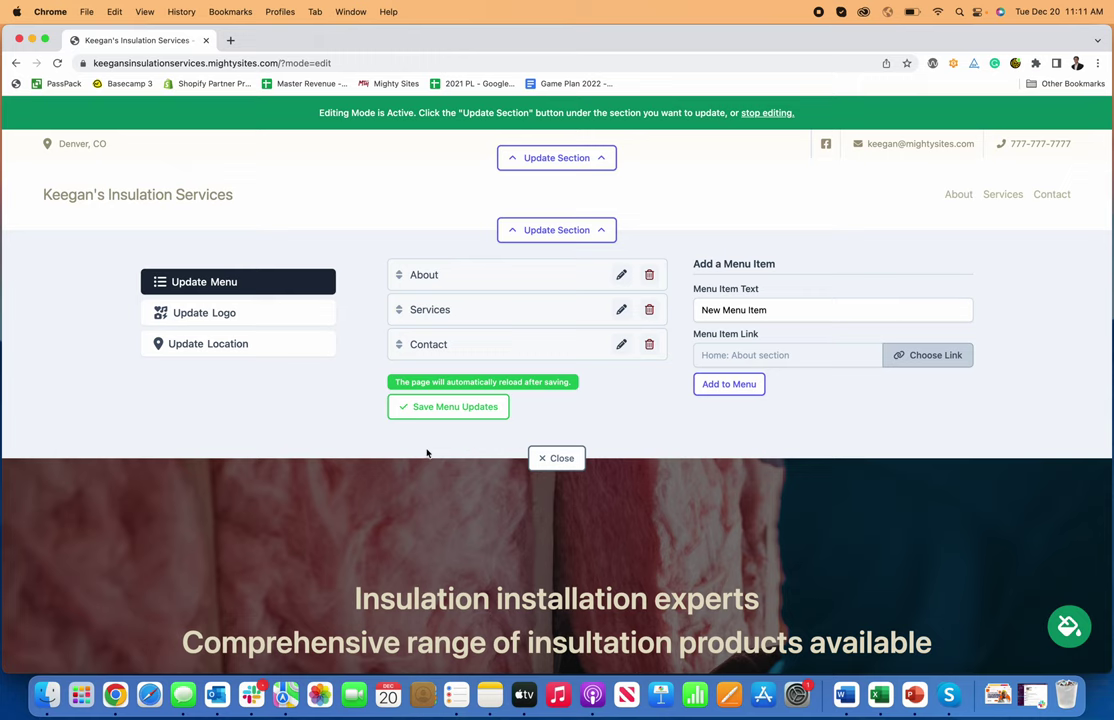
{"action": "left_click", "coordinate": [729, 384]}
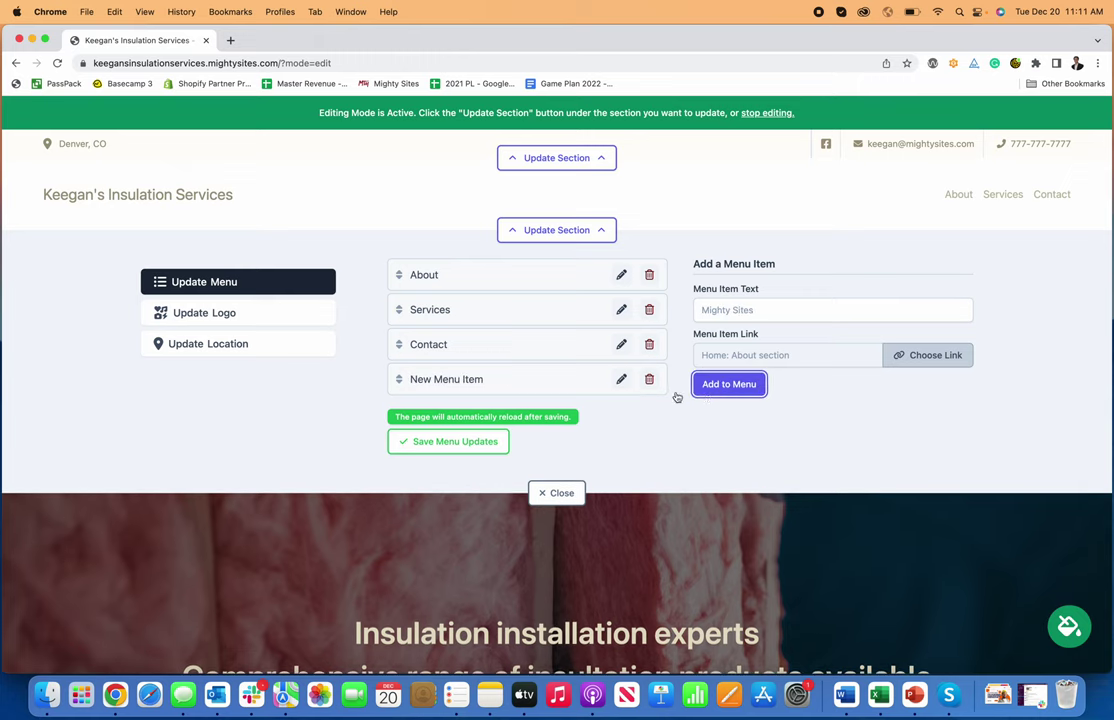
{"action": "left_click", "coordinate": [424, 444]}
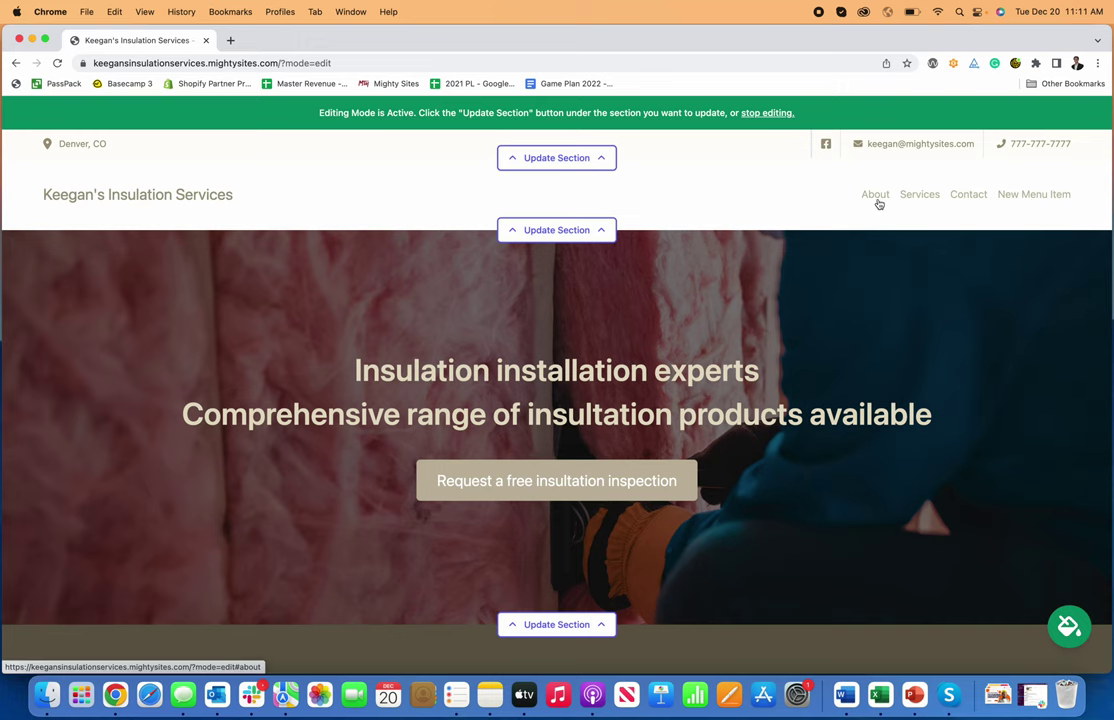
- Upload the Mighty Sites logo PNG, found by searching 'logo', into the header's logo panel
{"action": "left_click", "coordinate": [557, 230]}
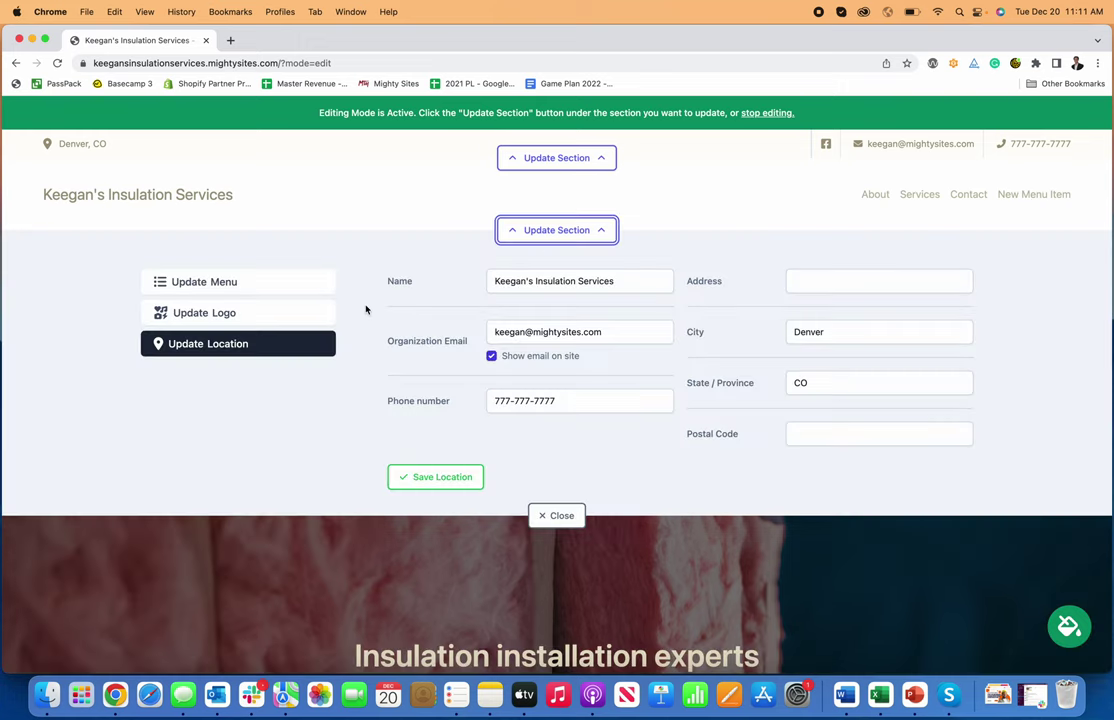
{"action": "left_click", "coordinate": [256, 312]}
{"action": "left_click", "coordinate": [482, 304]}
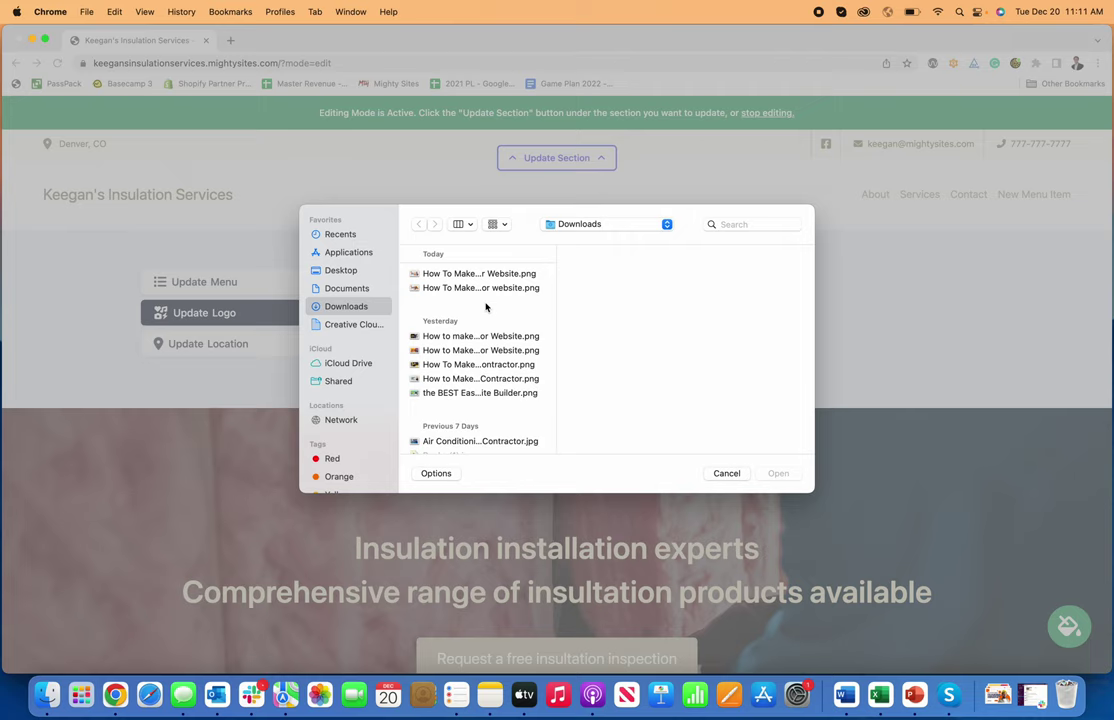
{"action": "left_click", "coordinate": [748, 226]}
{"action": "type", "text": "logo"}
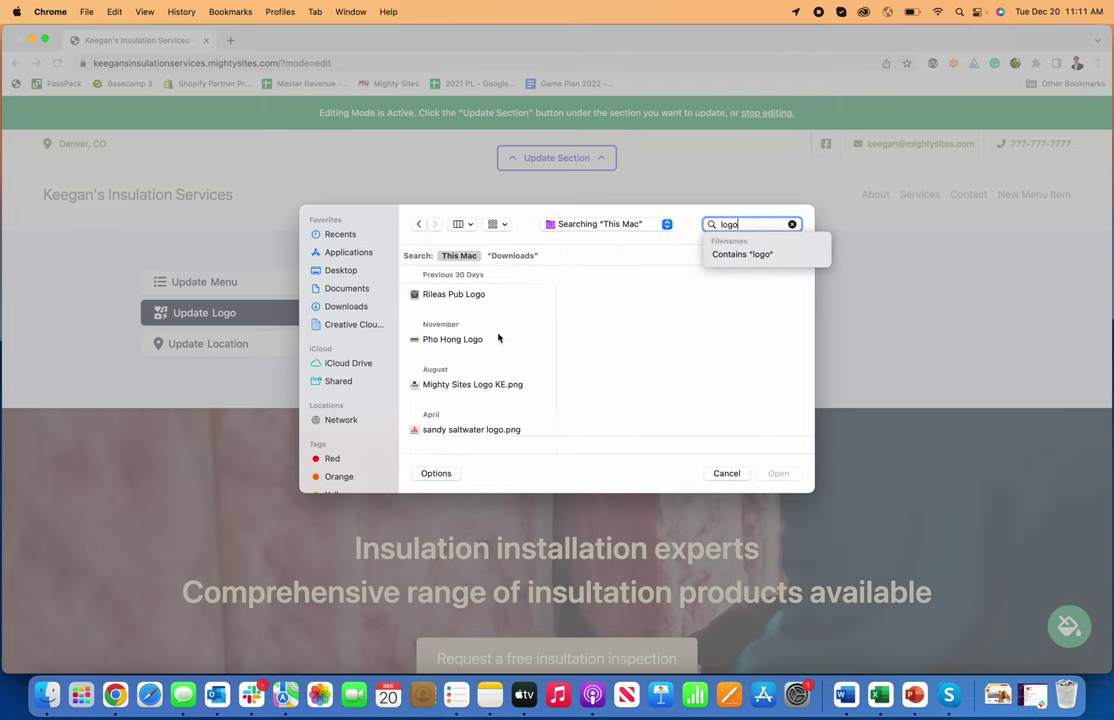
{"action": "scroll", "coordinate": [497, 336], "scroll_direction": "down", "scroll_amount": 10}
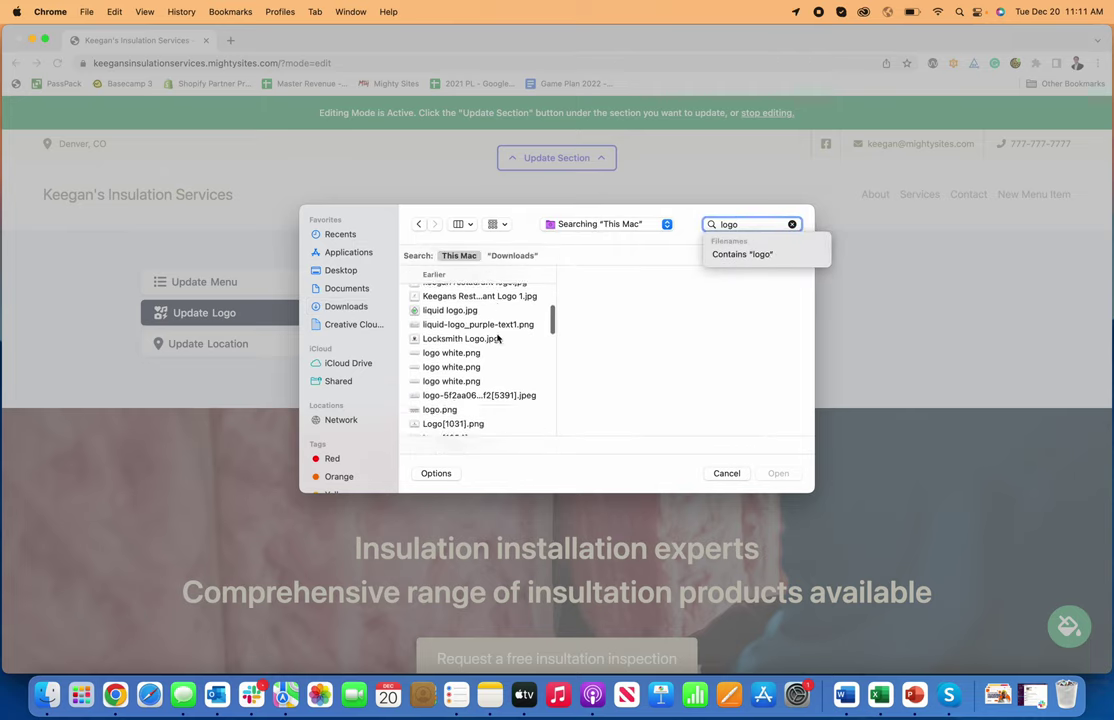
{"action": "scroll", "coordinate": [497, 337], "scroll_direction": "up", "scroll_amount": 2}
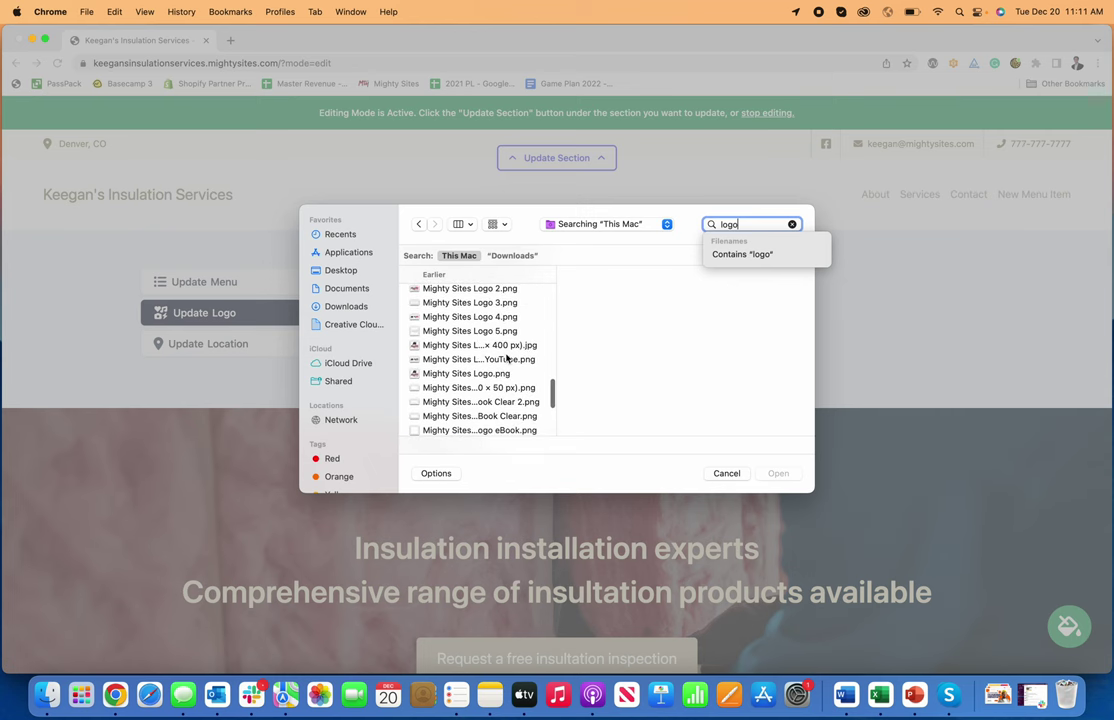
{"action": "left_click", "coordinate": [507, 359]}
{"action": "left_click", "coordinate": [779, 474]}
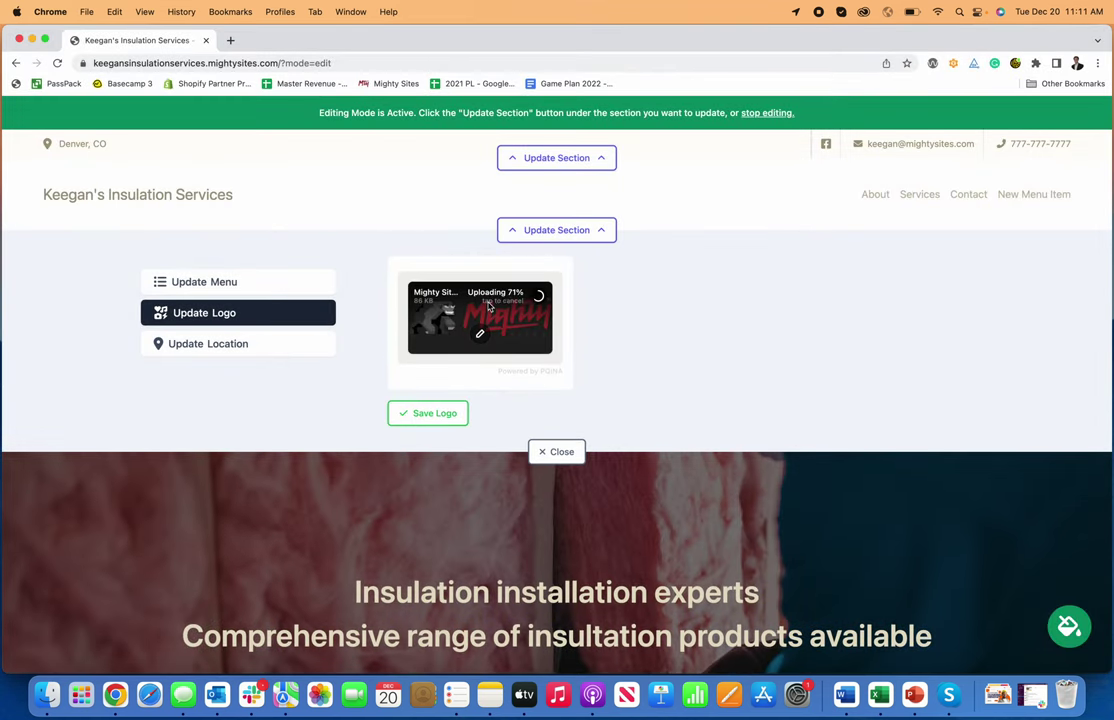
- Save the Mighty Sites logo to the header, then try making it bigger and smaller
{"action": "left_click", "coordinate": [438, 413]}
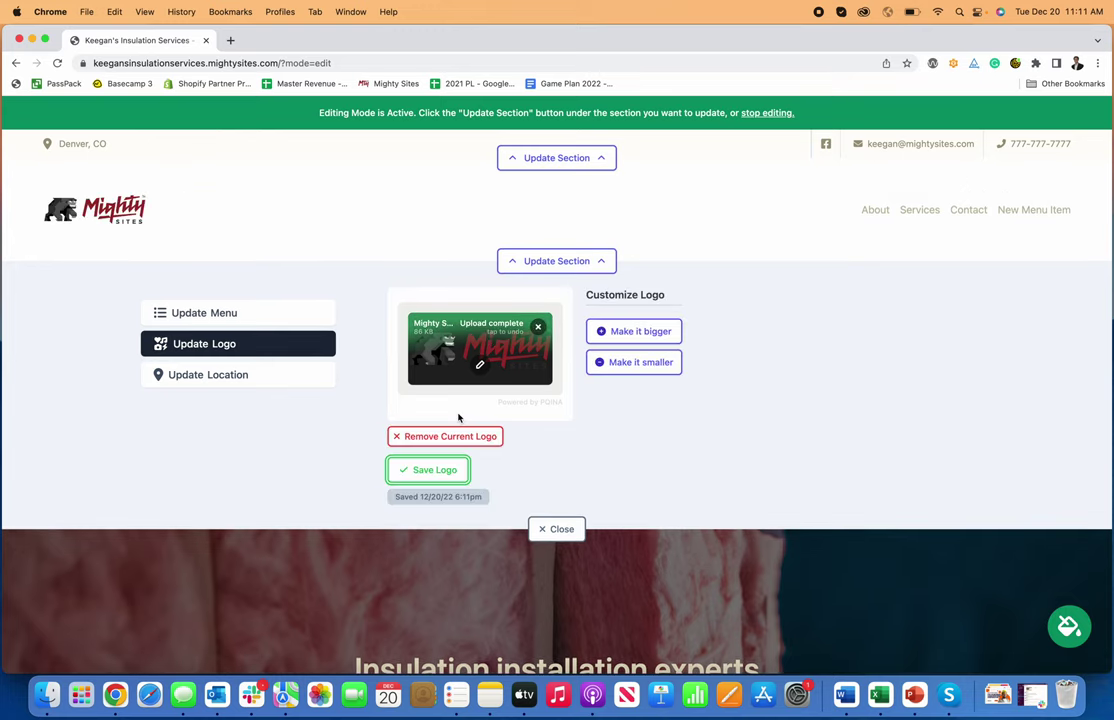
{"action": "left_click", "coordinate": [643, 332]}
{"action": "left_click", "coordinate": [643, 374]}
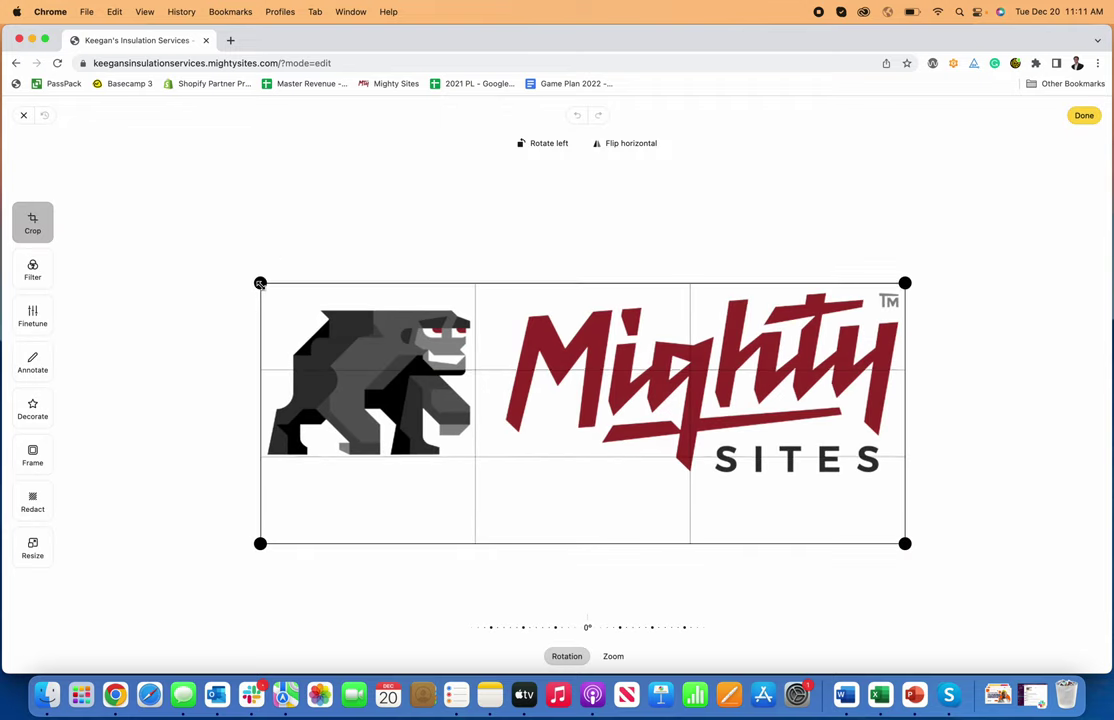
- Drag the bottom crop edge up to the logo artwork and apply the crop
{"action": "left_click_drag", "start_coordinate": [905, 544], "coordinate": [906, 484]}
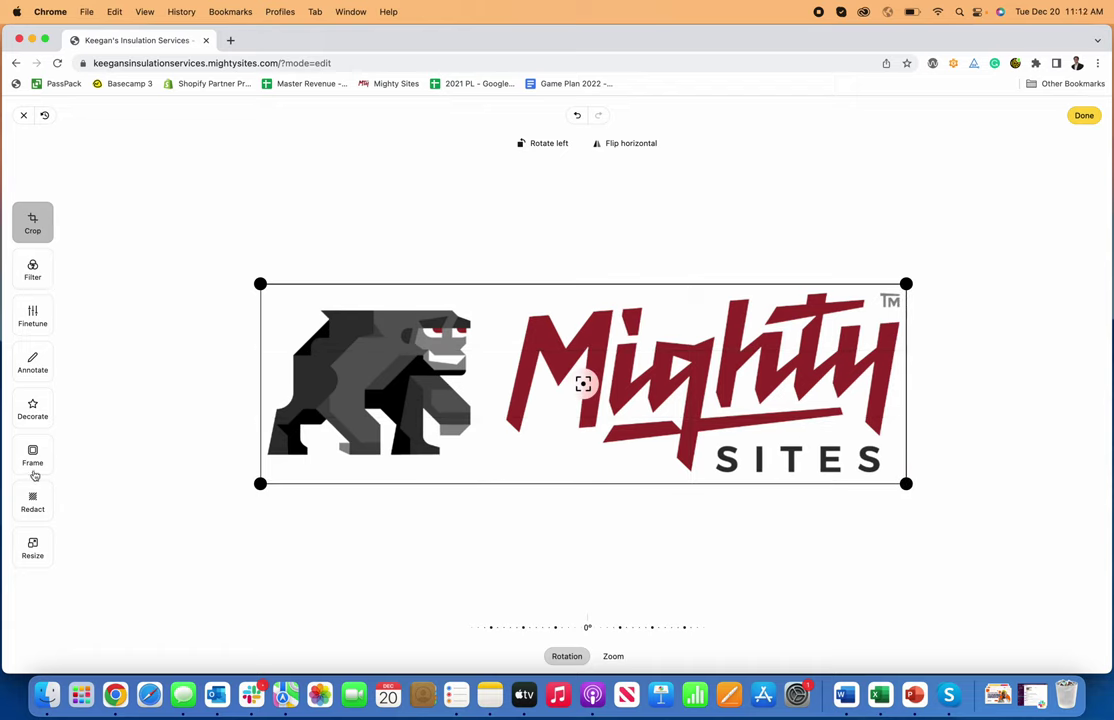
{"action": "left_click", "coordinate": [1084, 115]}
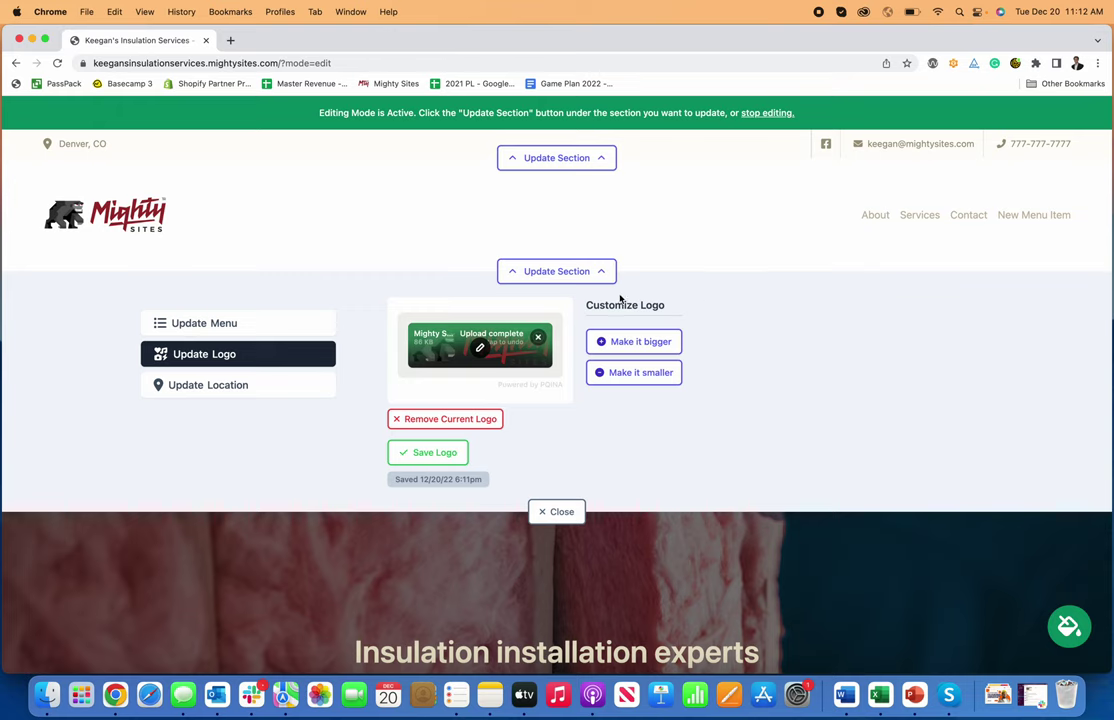
- Save the cropped logo, make it smaller in the header, and collapse the header editor
{"action": "left_click", "coordinate": [437, 454]}
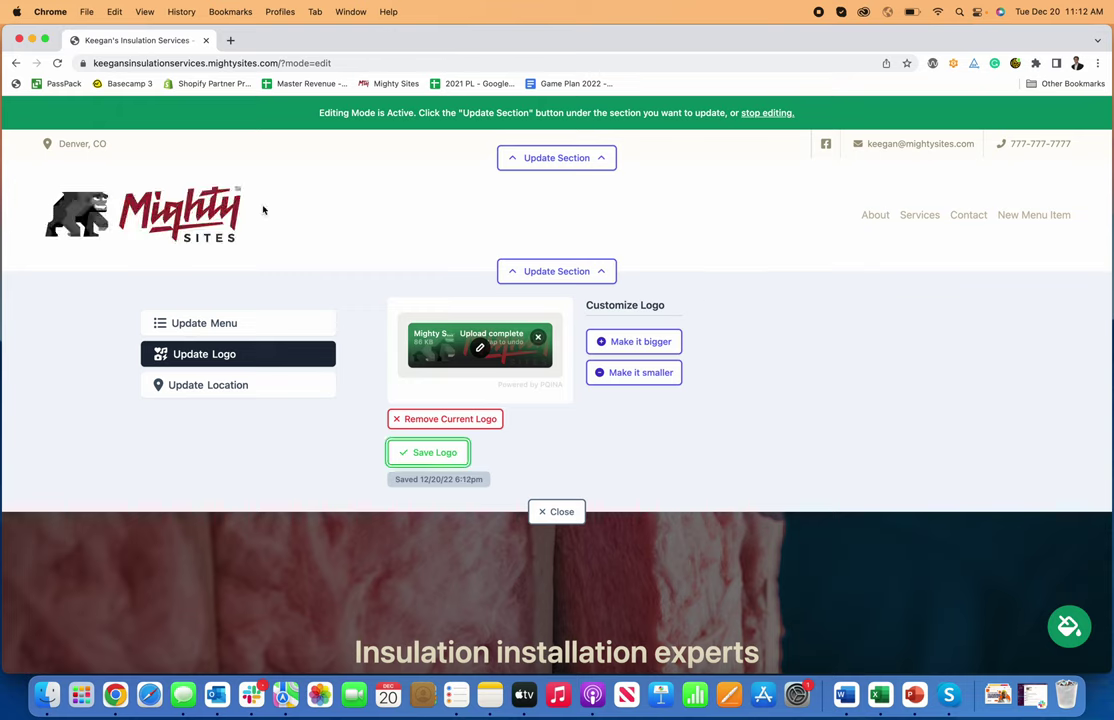
{"action": "left_click", "coordinate": [602, 373]}
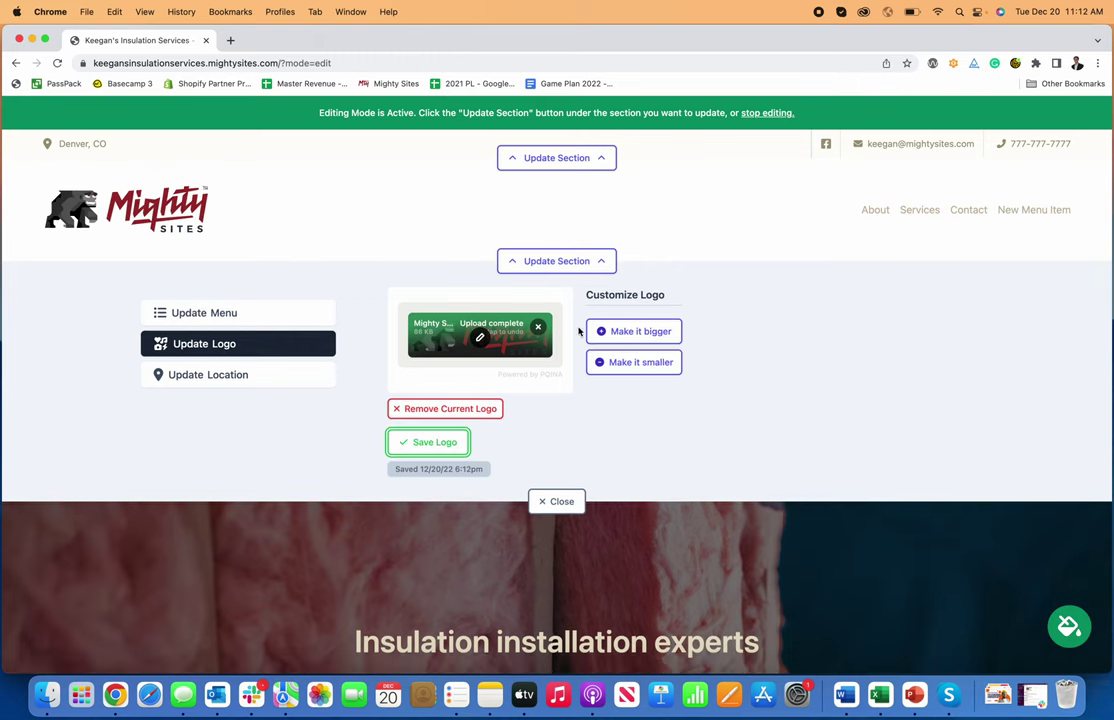
{"action": "left_click", "coordinate": [570, 262]}
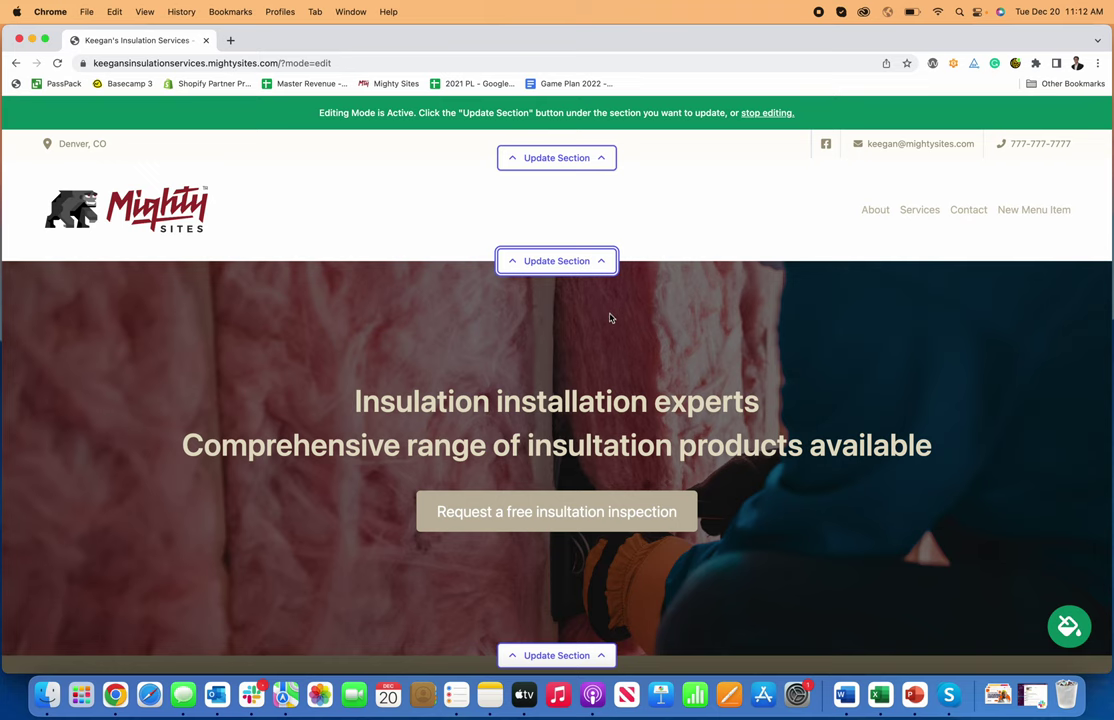
{"action": "scroll", "coordinate": [610, 318], "scroll_direction": "down", "scroll_amount": 3}
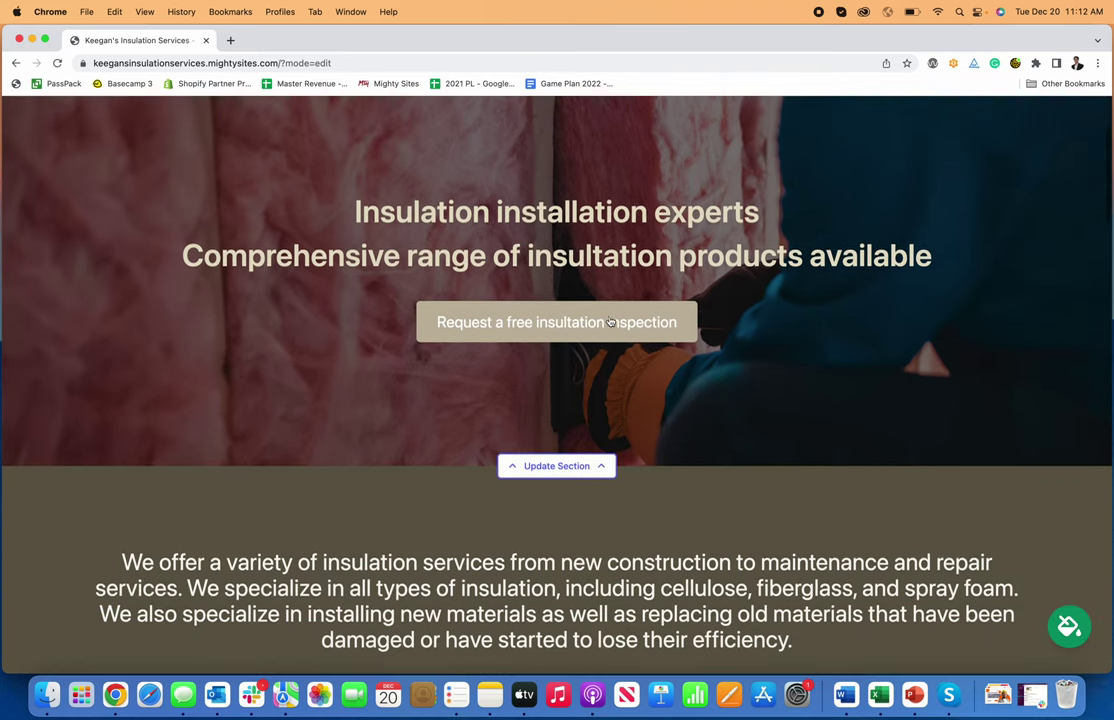
- Change the hero banner title to 'Insulation Installation'
{"action": "left_click", "coordinate": [584, 466]}
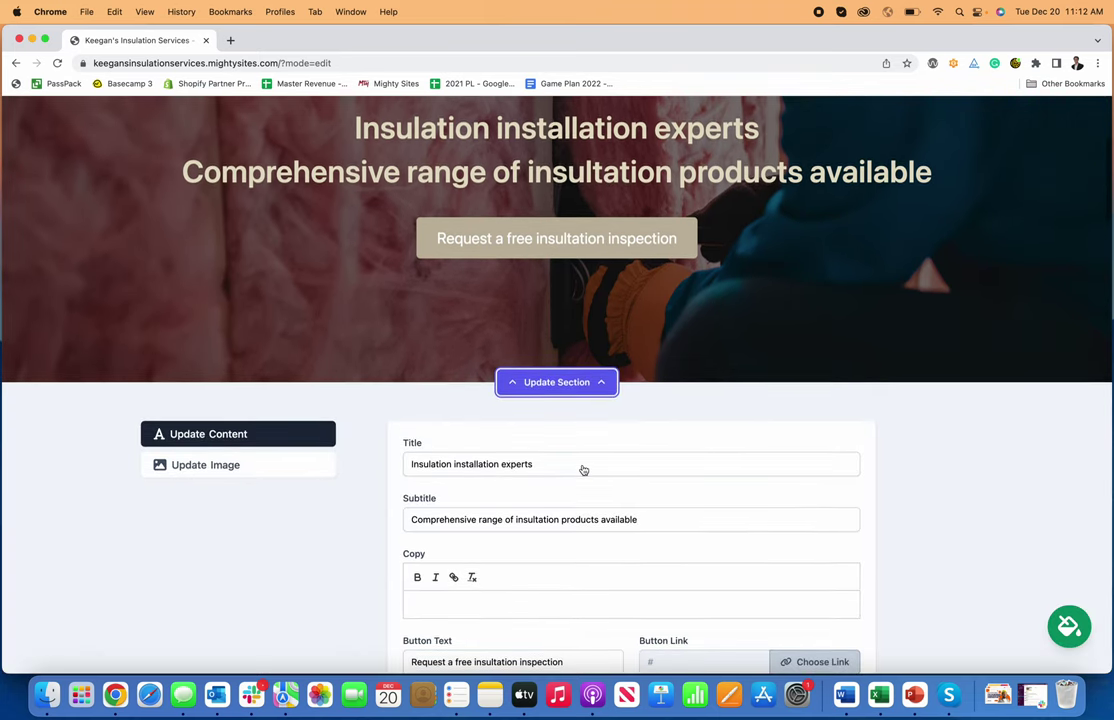
{"action": "scroll", "coordinate": [390, 133], "scroll_direction": "up", "scroll_amount": 1}
{"action": "scroll", "coordinate": [587, 383], "scroll_direction": "down", "scroll_amount": 3}
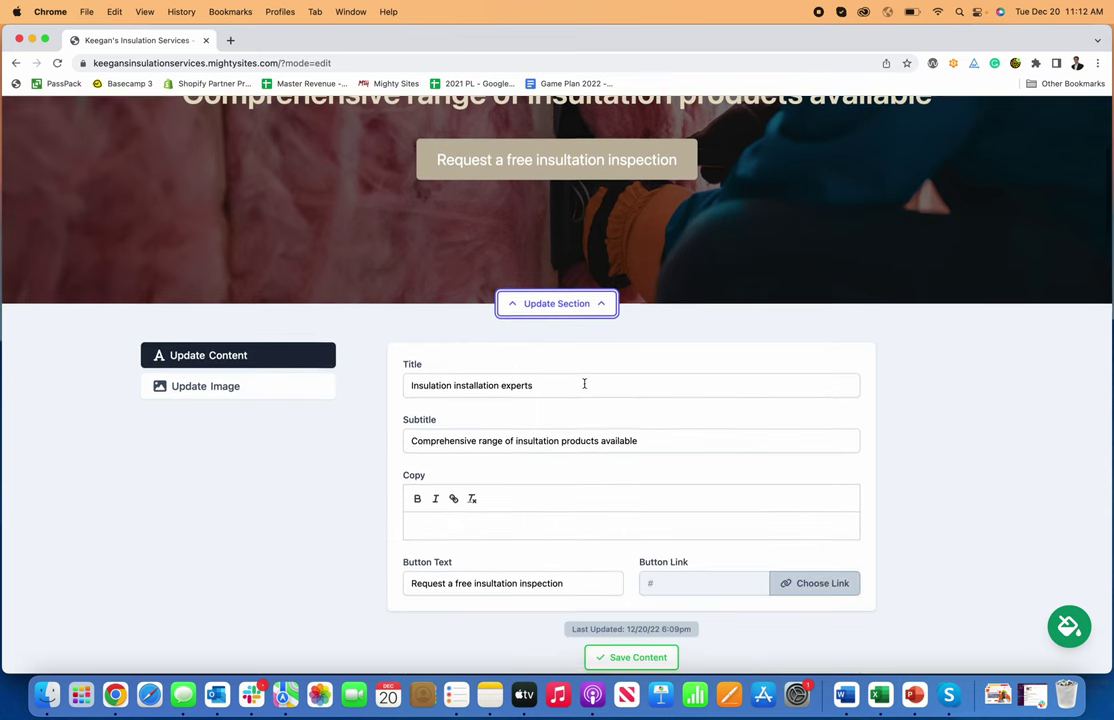
{"action": "scroll", "coordinate": [548, 393], "scroll_direction": "up", "scroll_amount": 1}
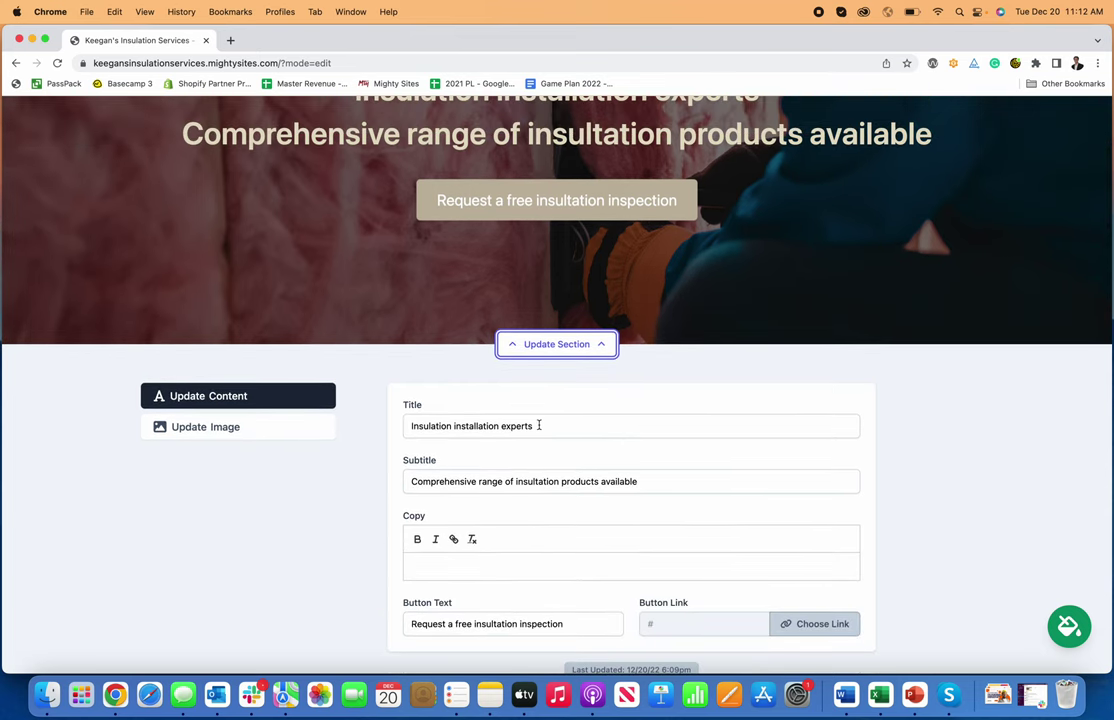
{"action": "left_click_drag", "start_coordinate": [548, 425], "coordinate": [451, 426]}
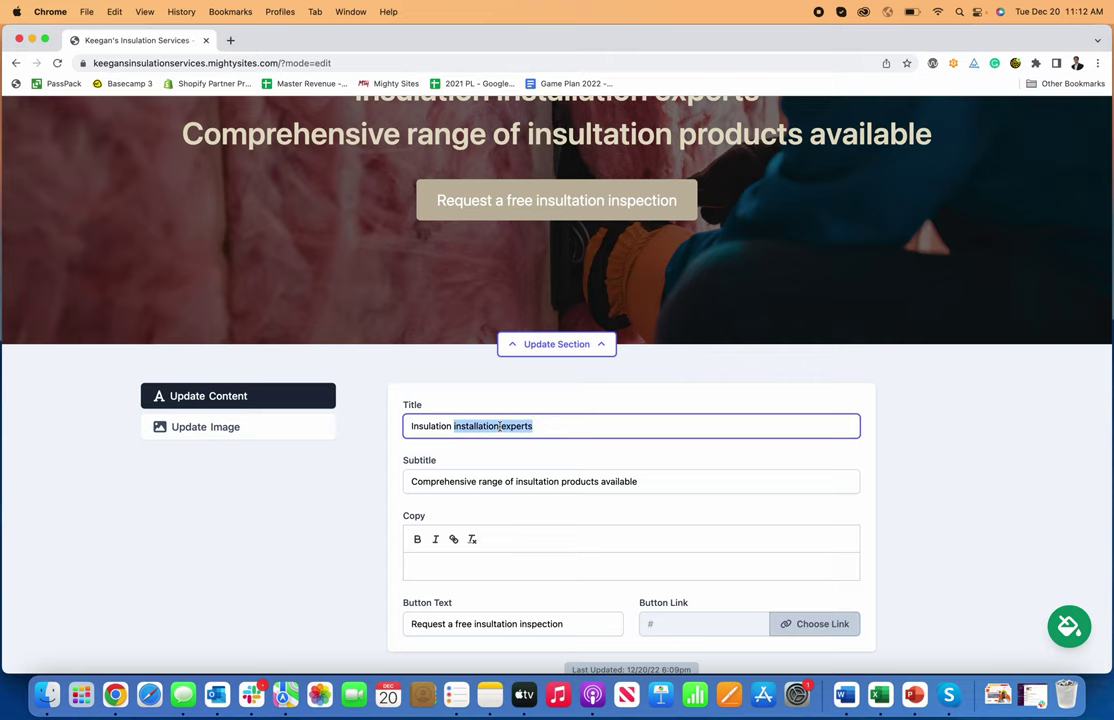
{"action": "type", "text": "Installatio"}
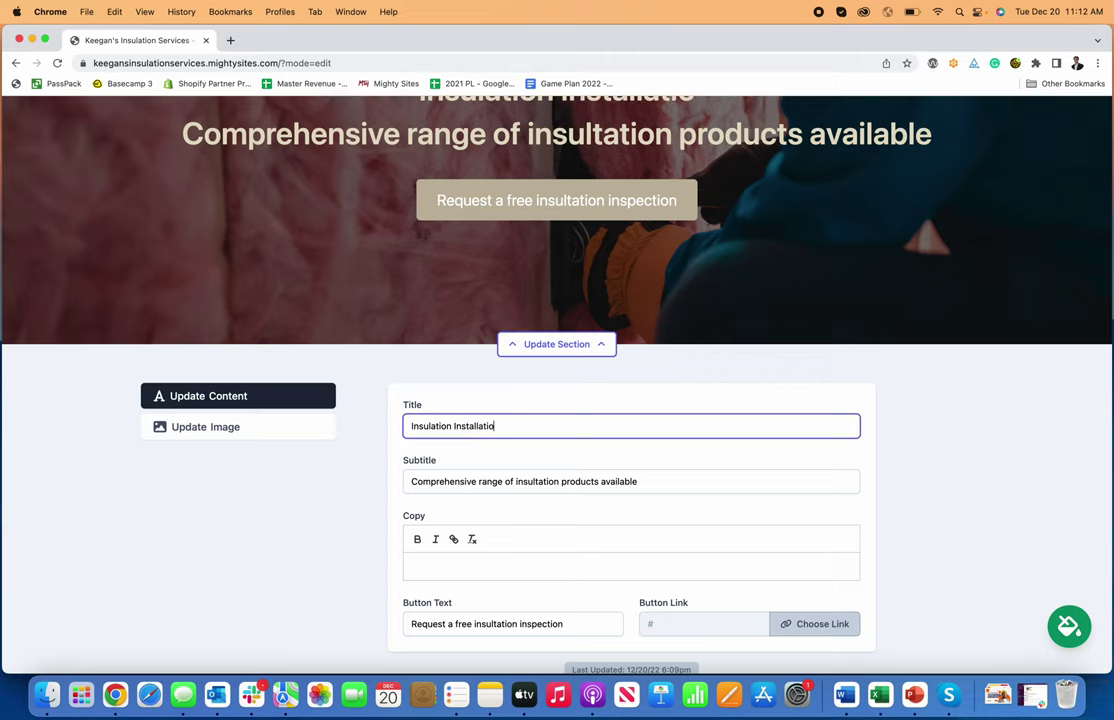
{"action": "type", "text": "n"}
- Relabel the hero button from its old wording to 'Request A Quote'
{"action": "scroll", "coordinate": [543, 407], "scroll_direction": "up", "scroll_amount": 3}
{"action": "scroll", "coordinate": [629, 393], "scroll_direction": "down", "scroll_amount": 5}
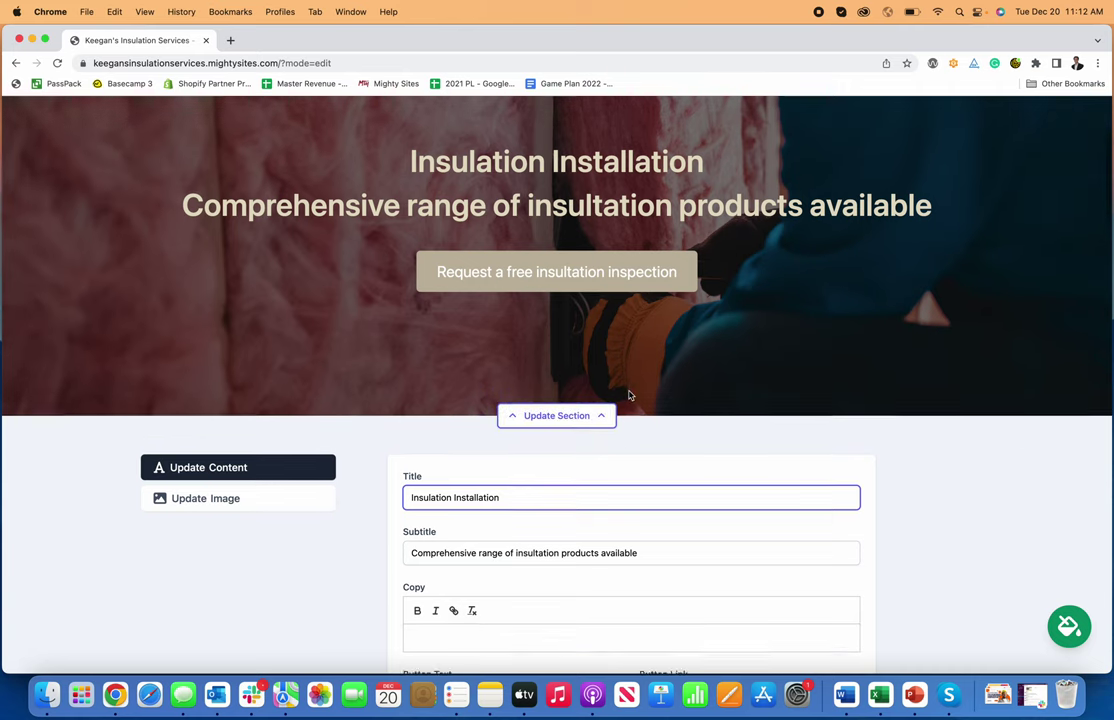
{"action": "scroll", "coordinate": [568, 472], "scroll_direction": "up", "scroll_amount": 1}
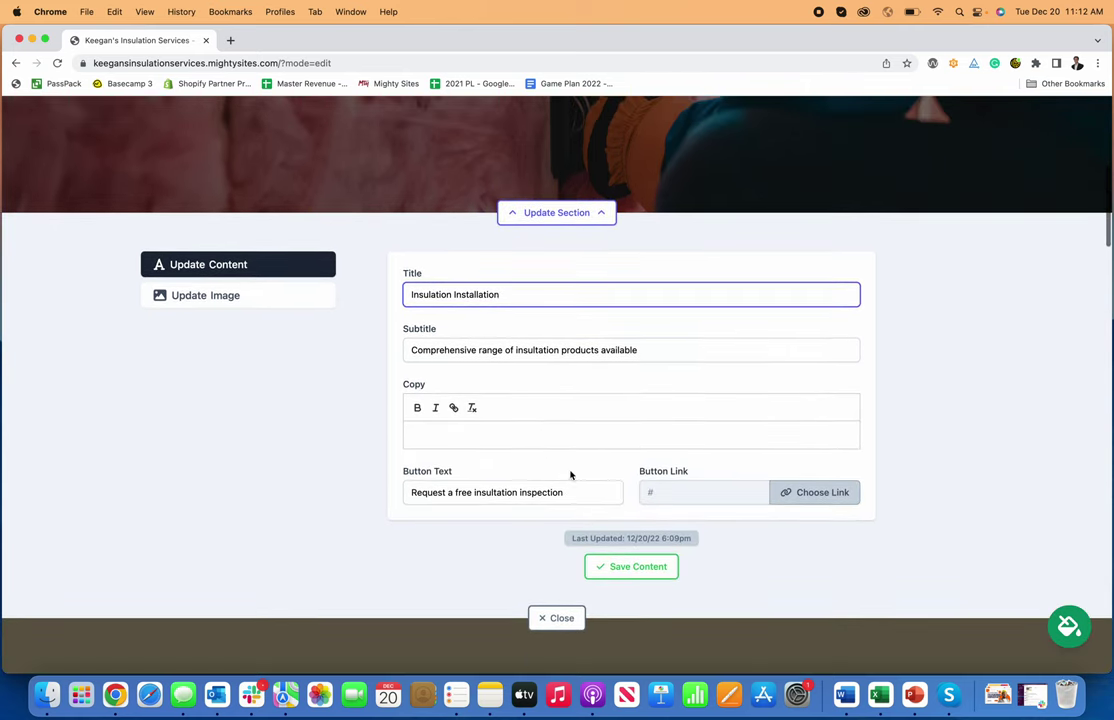
{"action": "left_click_drag", "start_coordinate": [566, 491], "coordinate": [448, 487]}
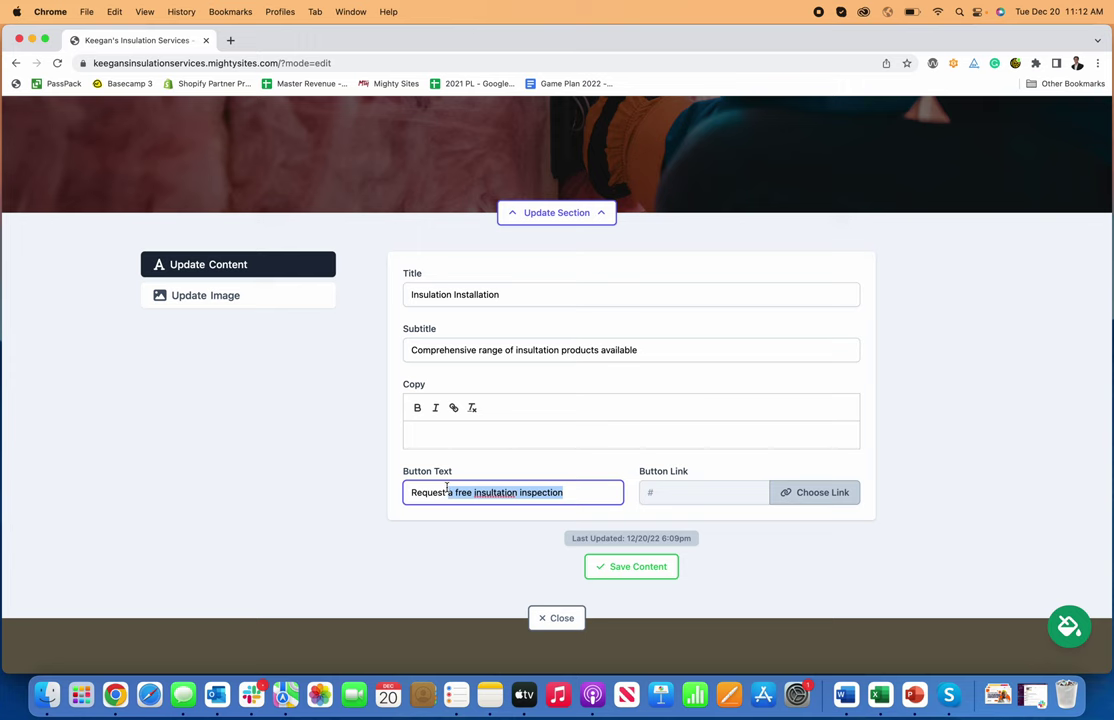
{"action": "scroll", "coordinate": [604, 393], "scroll_direction": "up", "scroll_amount": 3}
{"action": "type", "text": "A "}
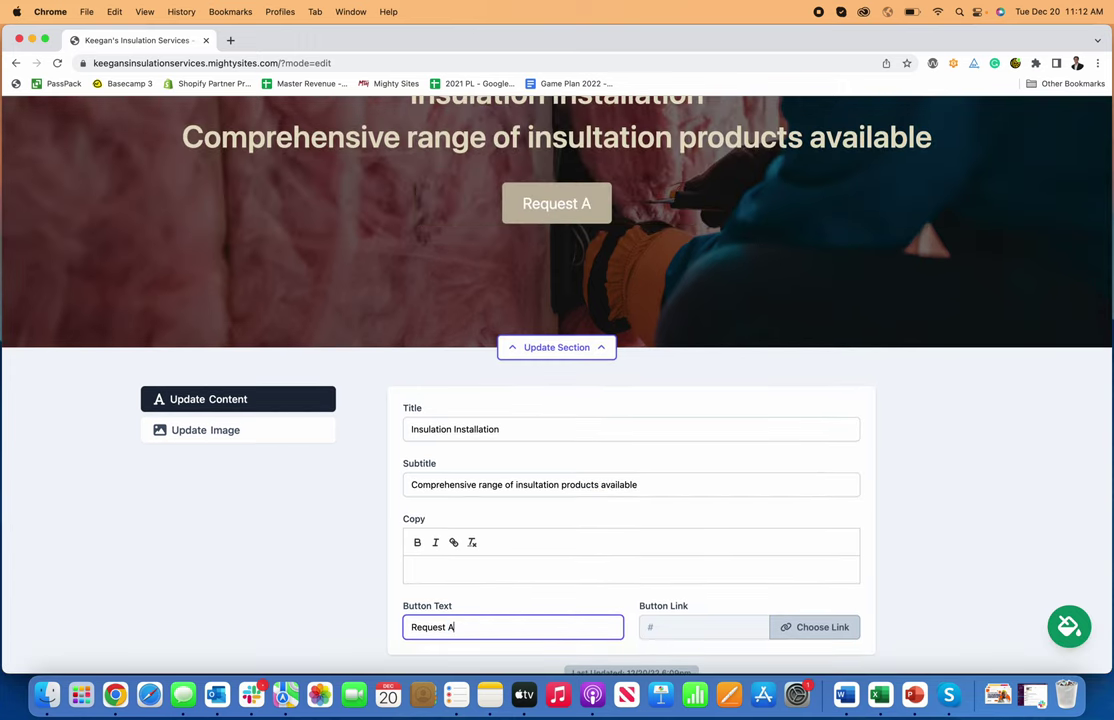
{"action": "type", "text": "Quote"}
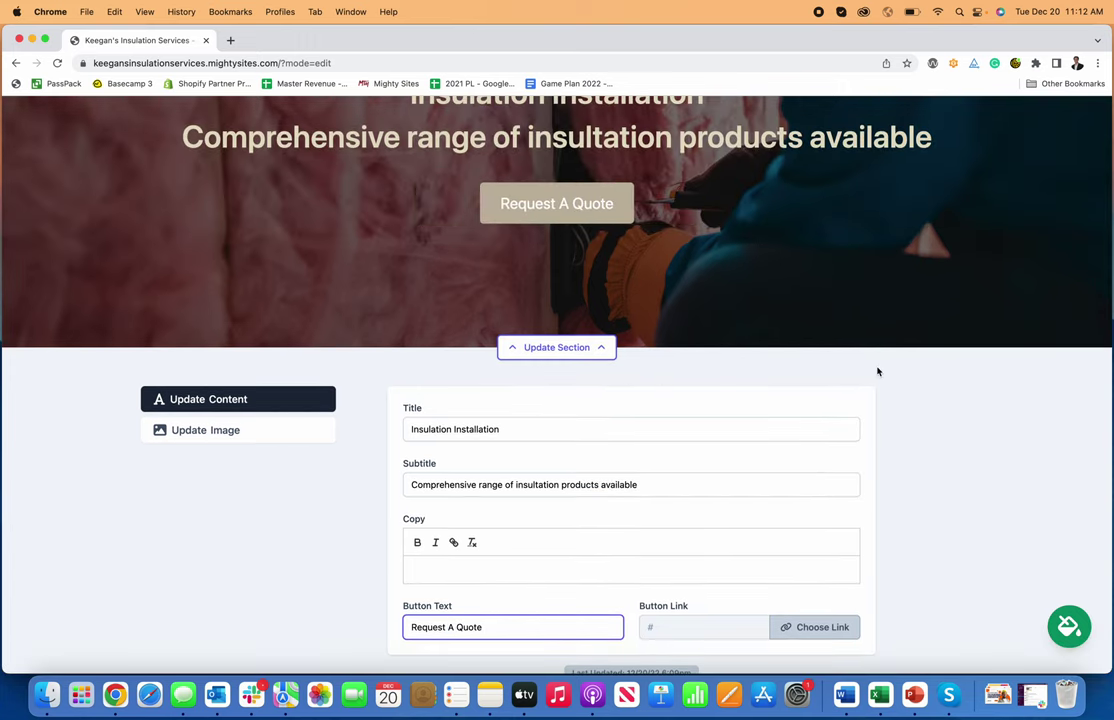
- Link the hero's Request A Quote button to the Home: Lead Form section
{"action": "left_click", "coordinate": [822, 627]}
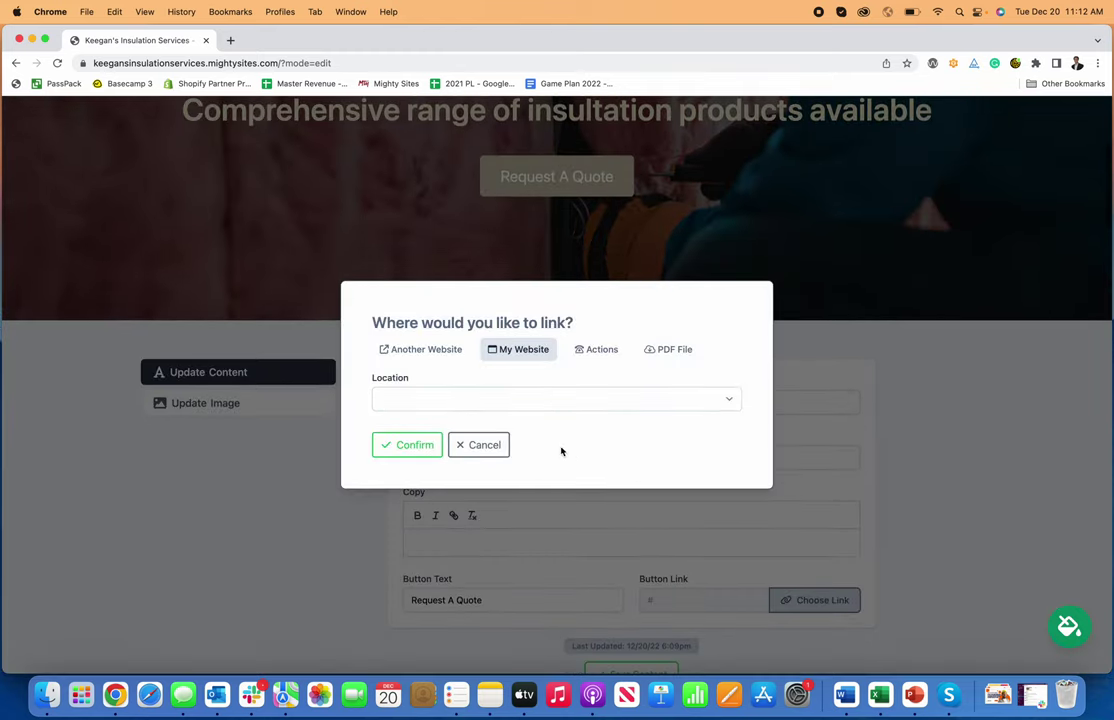
{"action": "left_click", "coordinate": [558, 401]}
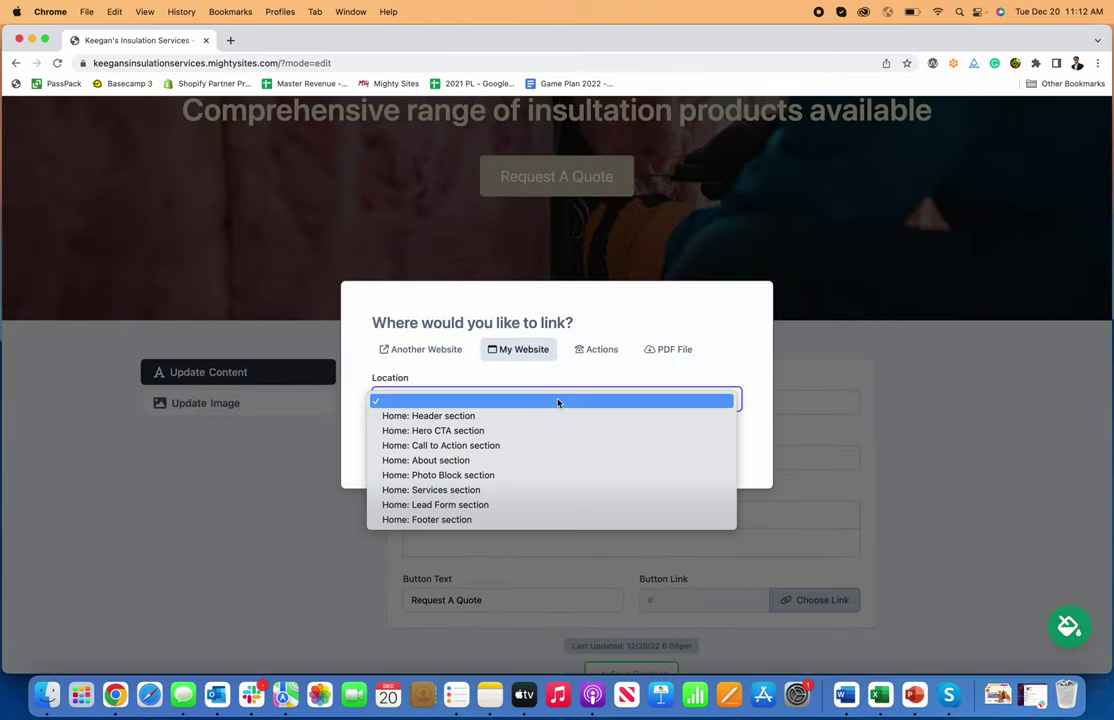
{"action": "left_click", "coordinate": [542, 507]}
{"action": "left_click", "coordinate": [405, 445]}
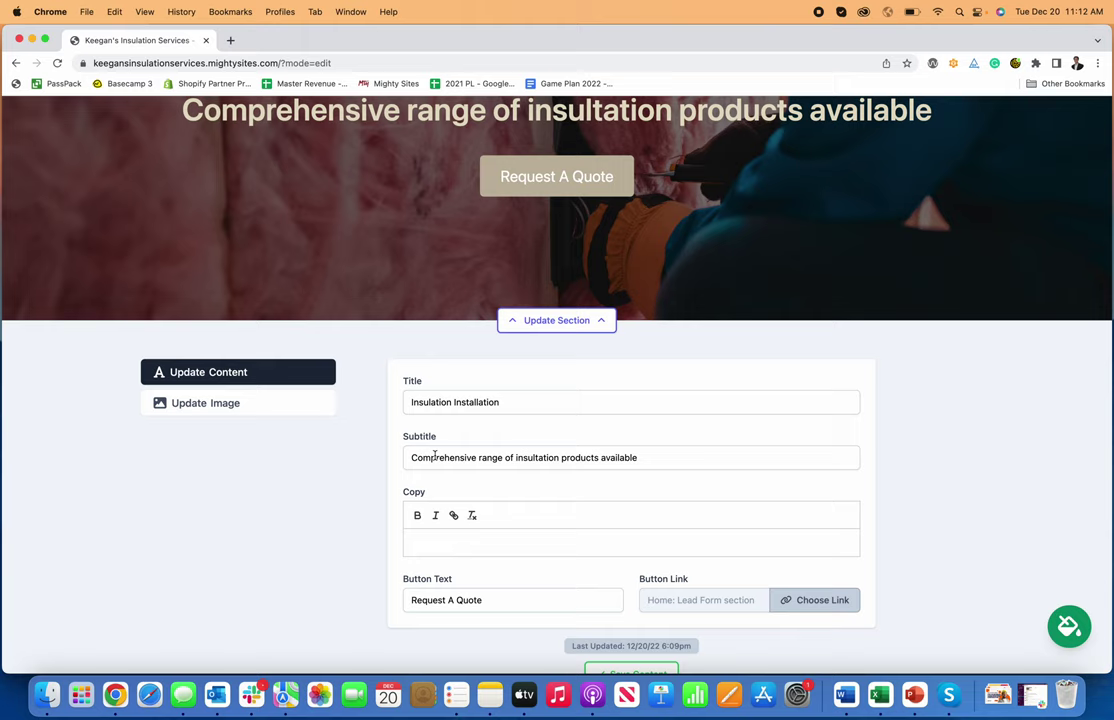
- Save the hero section, test that Request A Quote jumps to the form, then scroll back to the hero
{"action": "scroll", "coordinate": [640, 560], "scroll_direction": "down", "scroll_amount": 1}
{"action": "left_click", "coordinate": [645, 609]}
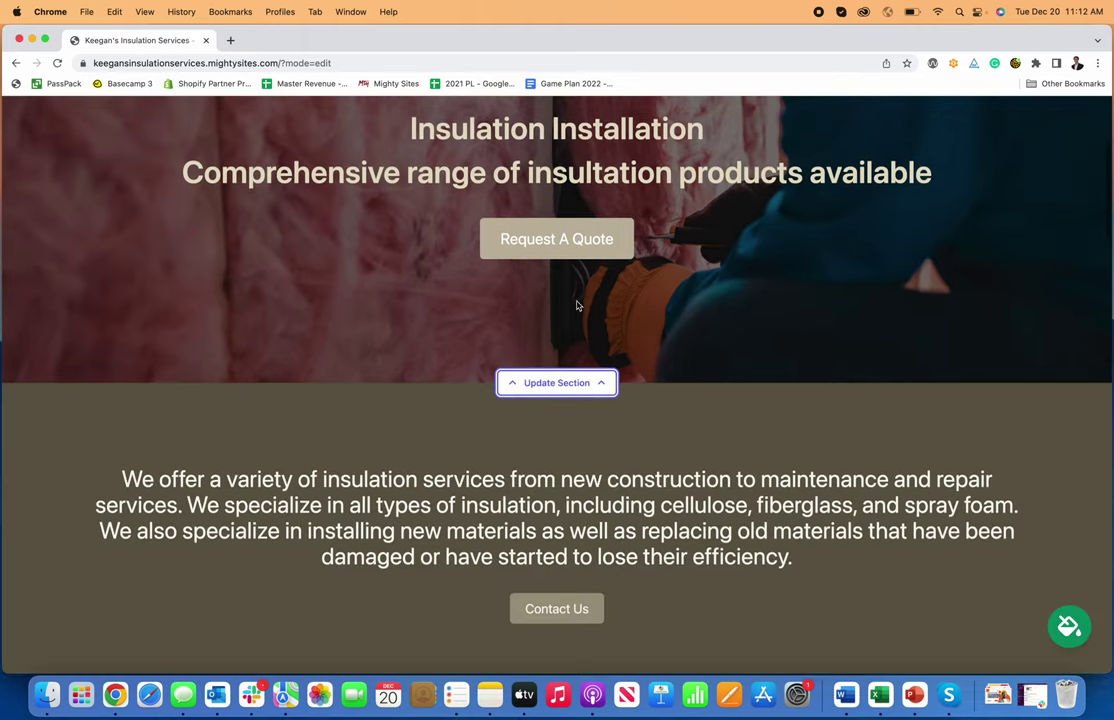
{"action": "left_click", "coordinate": [566, 256]}
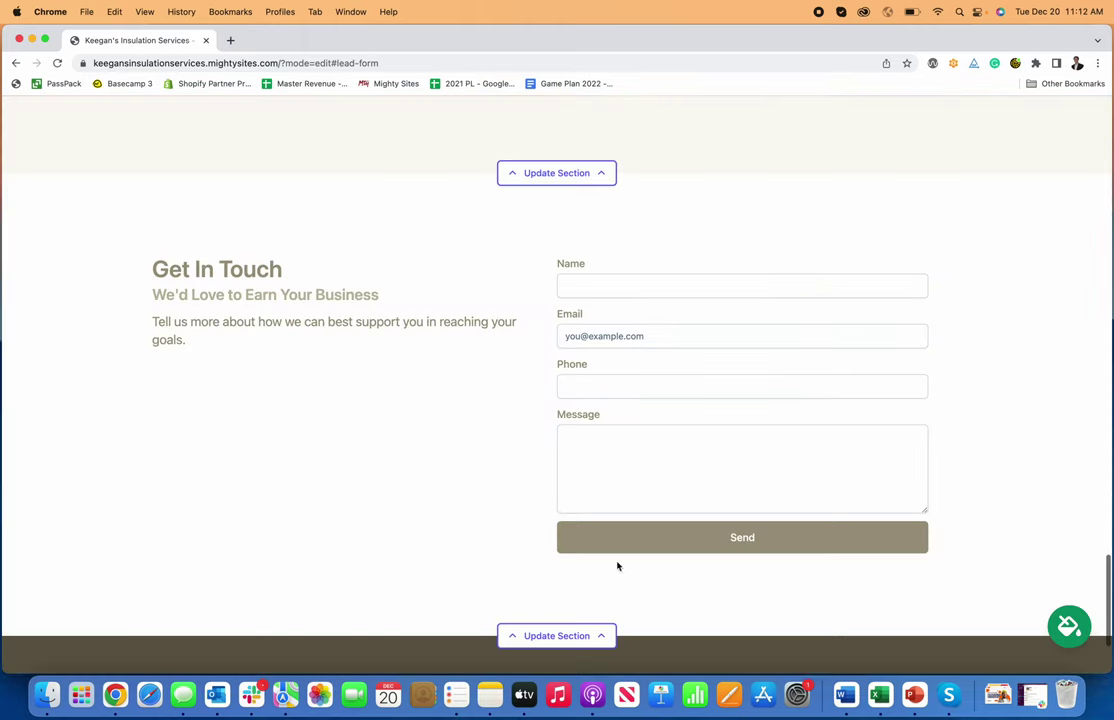
{"action": "scroll", "coordinate": [602, 375], "scroll_direction": "up", "scroll_amount": 15}
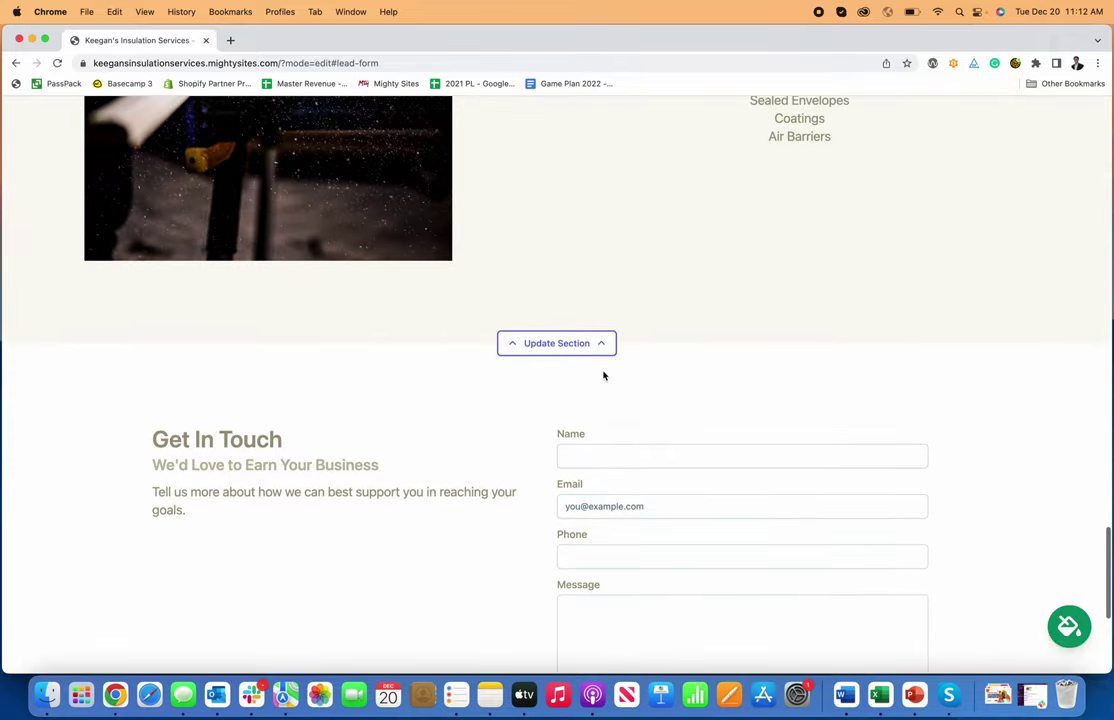
{"action": "scroll", "coordinate": [604, 375], "scroll_direction": "up", "scroll_amount": 15}
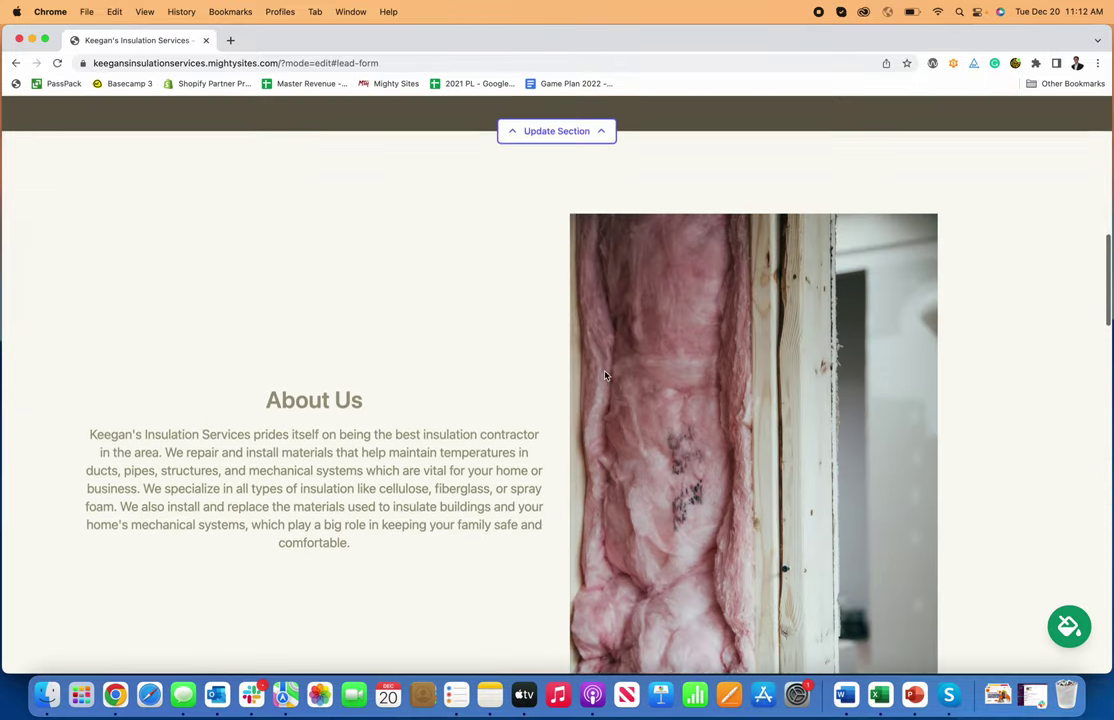
{"action": "scroll", "coordinate": [603, 370], "scroll_direction": "down", "scroll_amount": 2}
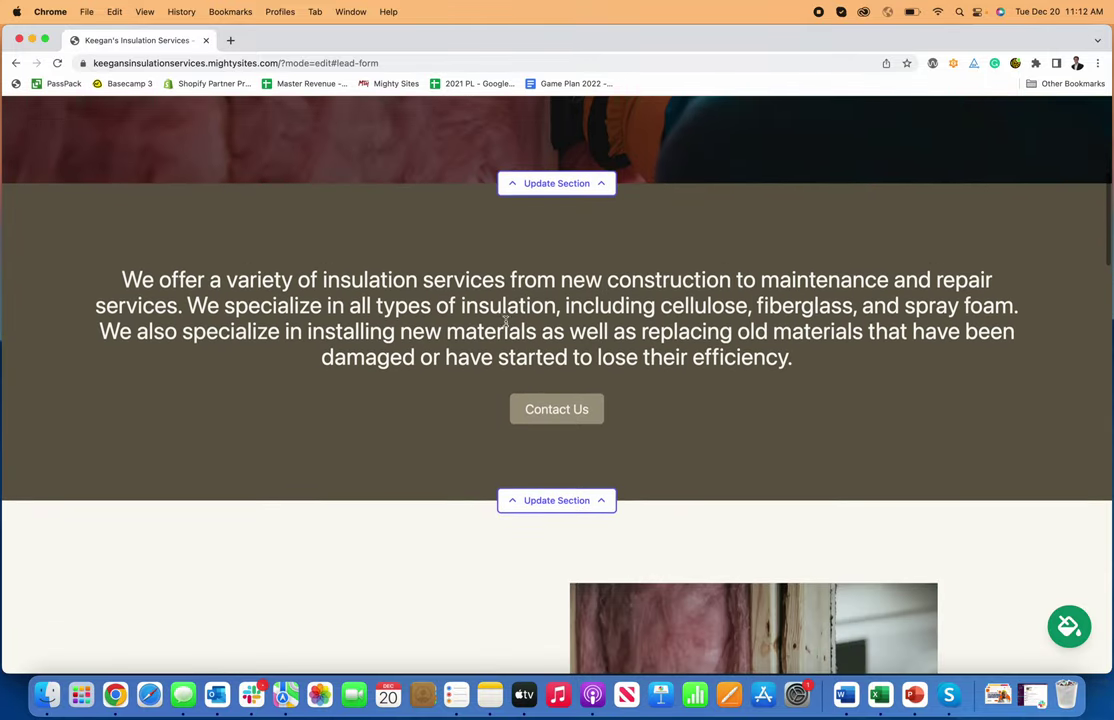
{"action": "scroll", "coordinate": [559, 367], "scroll_direction": "up", "scroll_amount": 5}
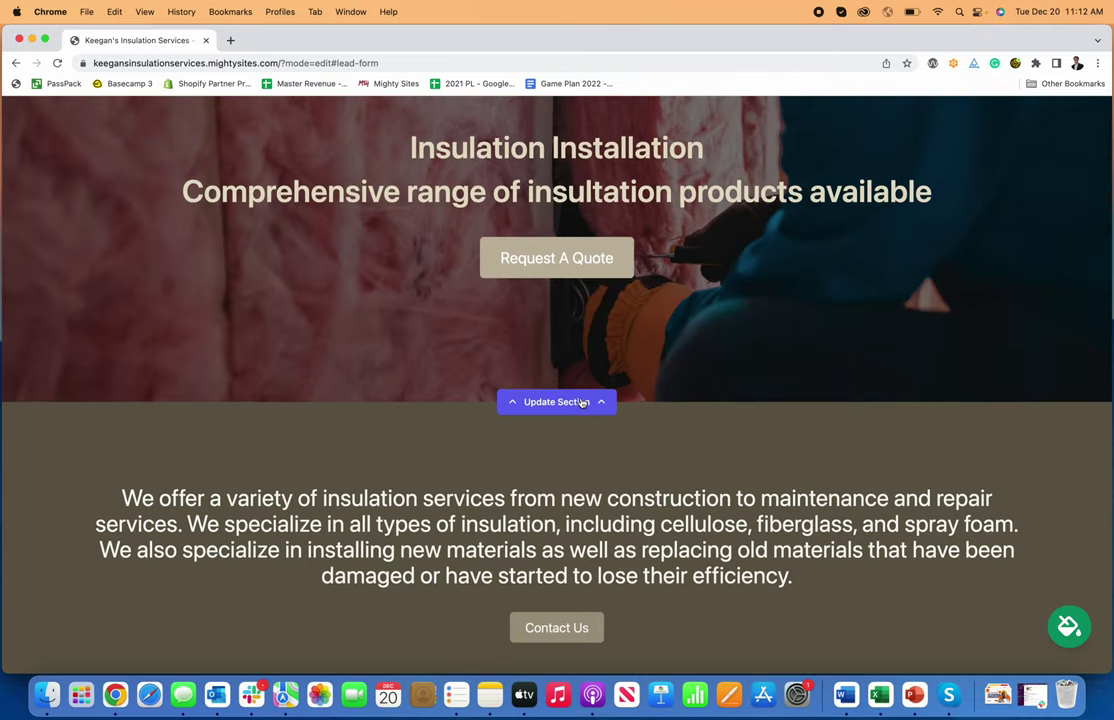
{"action": "left_click", "coordinate": [579, 401]}
{"action": "left_click", "coordinate": [281, 341]}
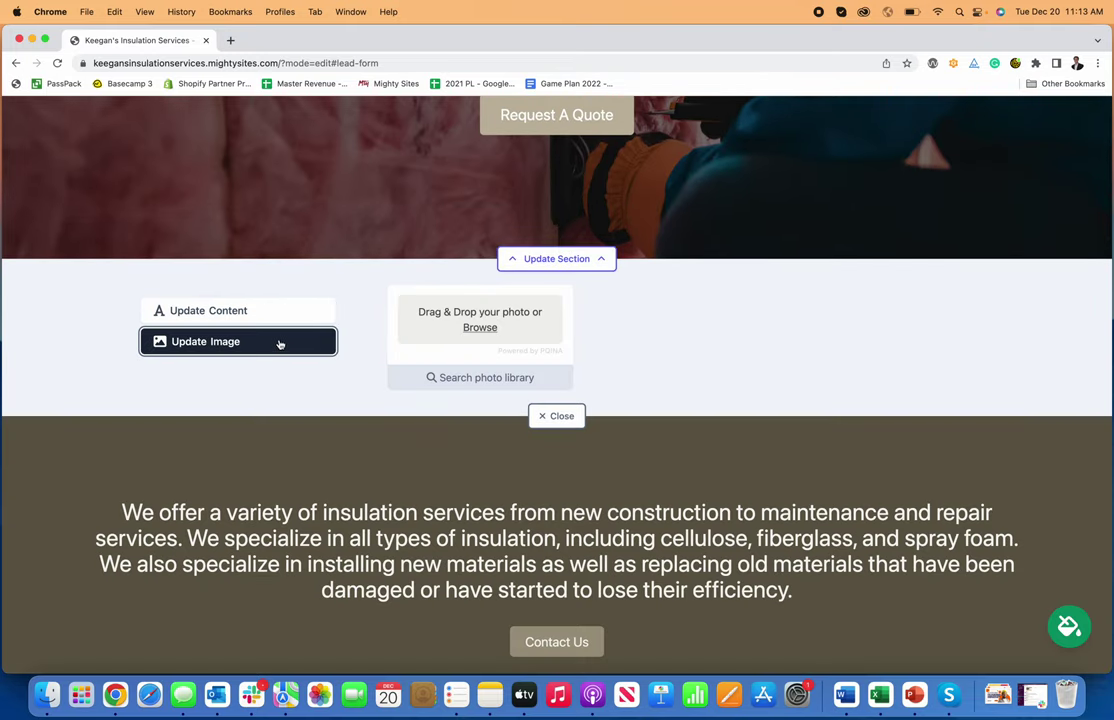
{"action": "left_click", "coordinate": [489, 329]}
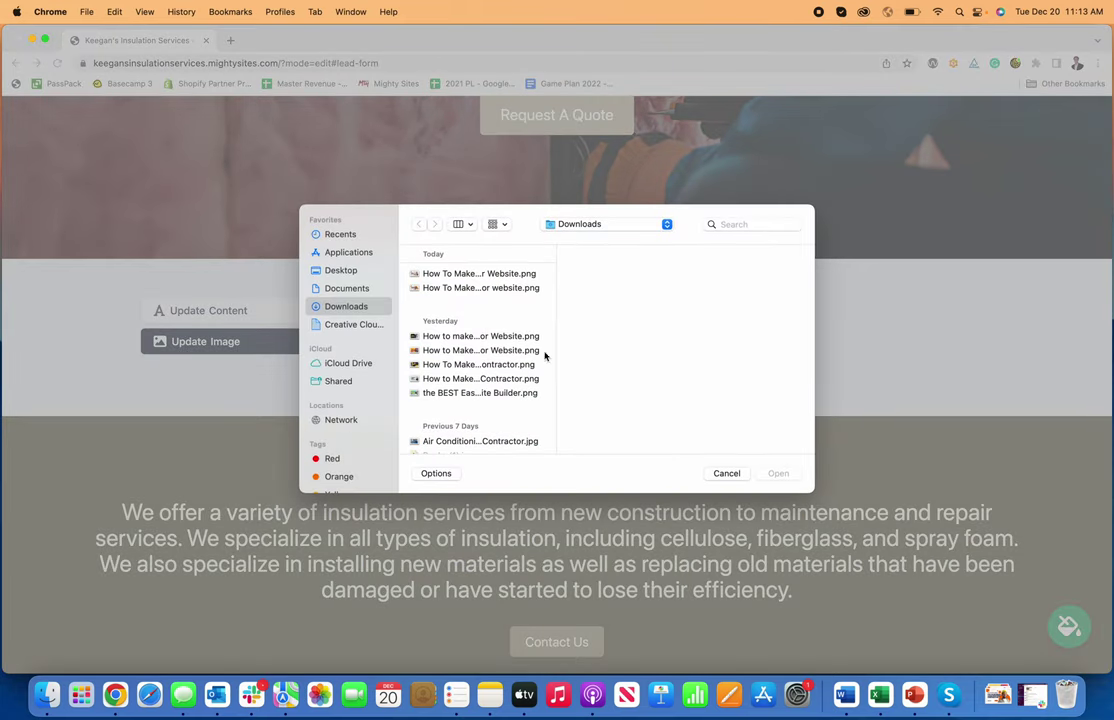
{"action": "left_click", "coordinate": [724, 473]}
{"action": "left_click", "coordinate": [472, 388]}
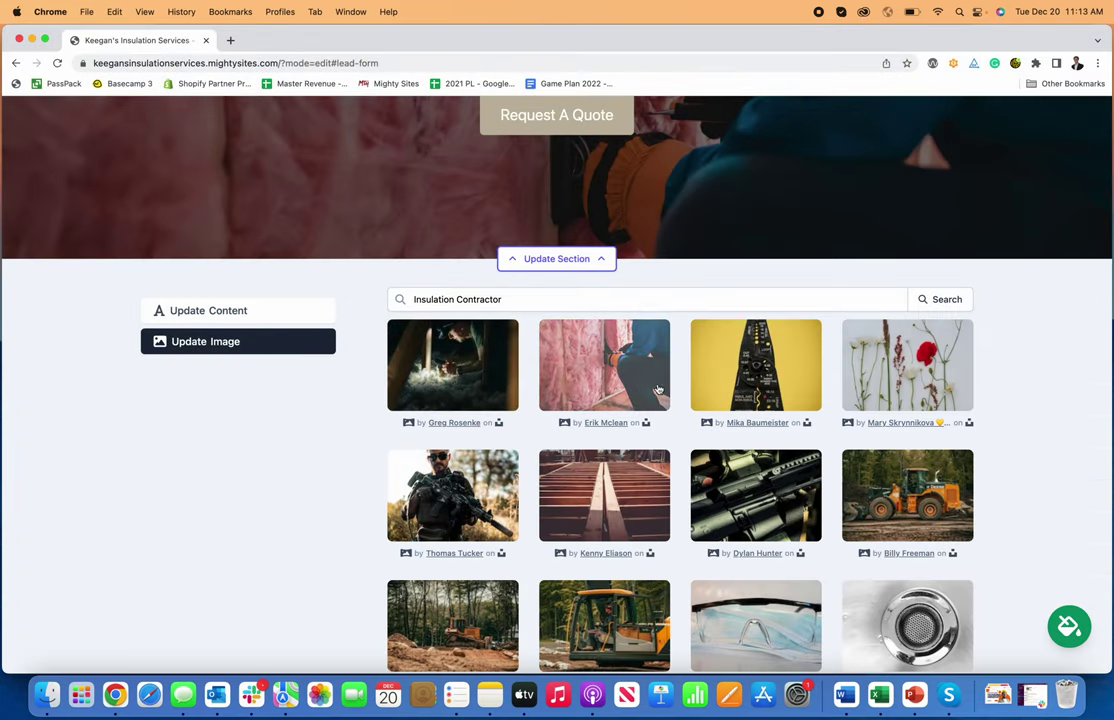
{"action": "scroll", "coordinate": [773, 484], "scroll_direction": "down", "scroll_amount": 2}
{"action": "scroll", "coordinate": [773, 484], "scroll_direction": "down", "scroll_amount": 2}
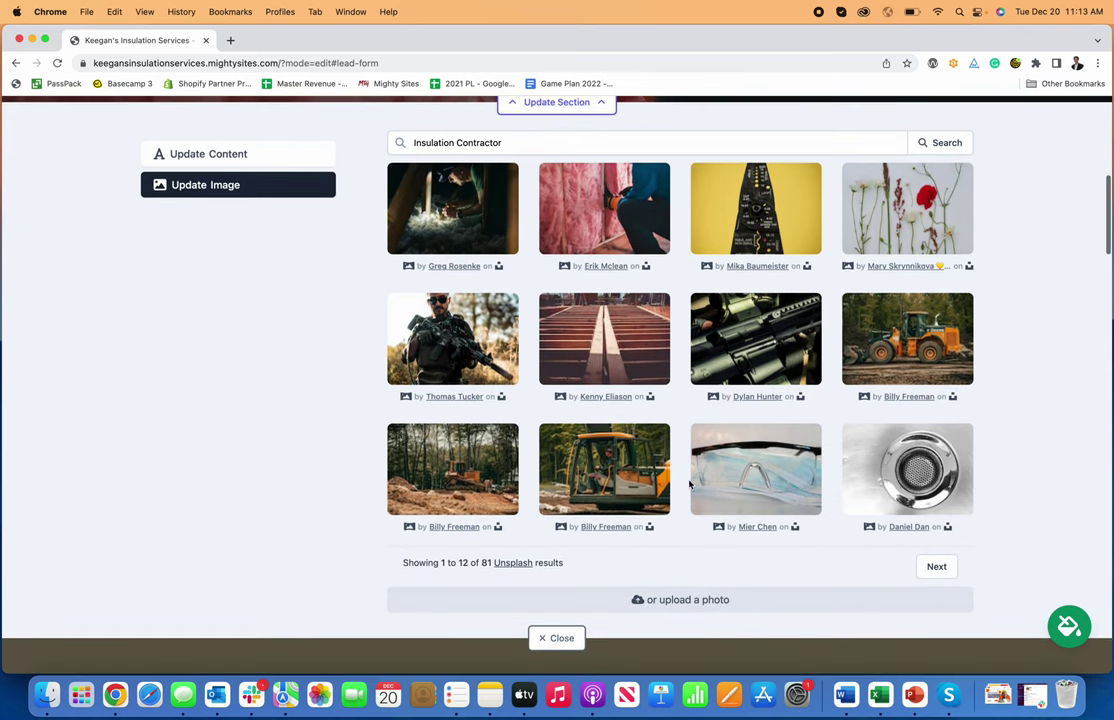
{"action": "scroll", "coordinate": [416, 208], "scroll_direction": "up", "scroll_amount": 1}
{"action": "left_click_drag", "start_coordinate": [416, 208], "coordinate": [549, 208]}
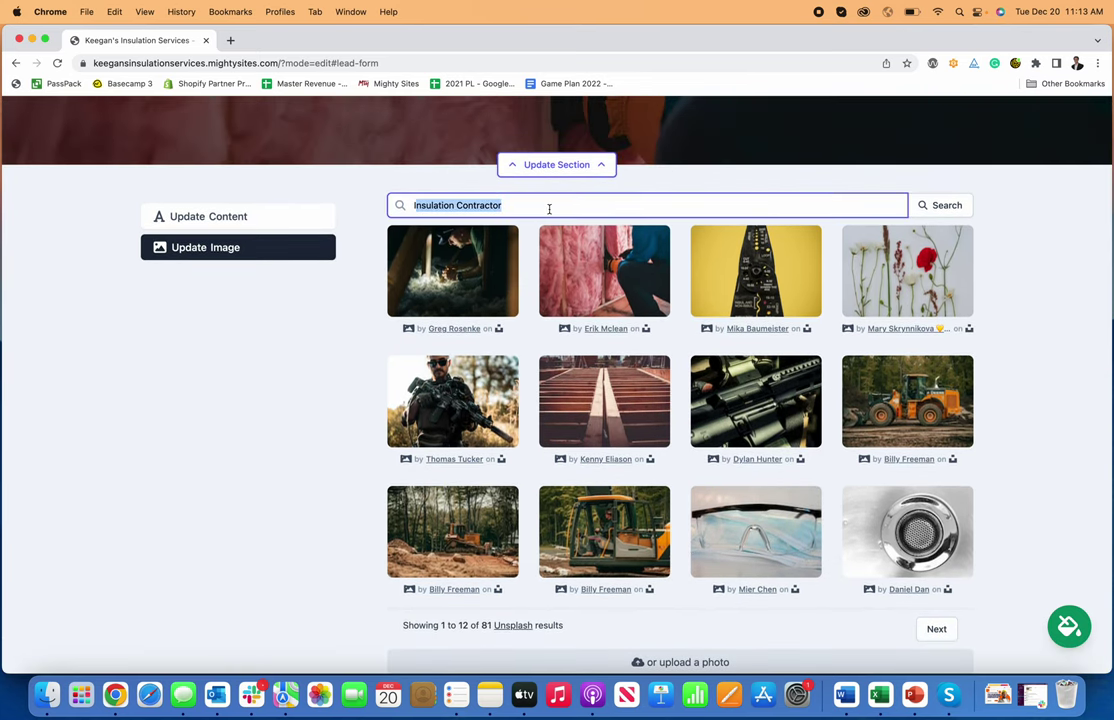
{"action": "left_click", "coordinate": [549, 208]}
{"action": "scroll", "coordinate": [919, 345], "scroll_direction": "down", "scroll_amount": 1}
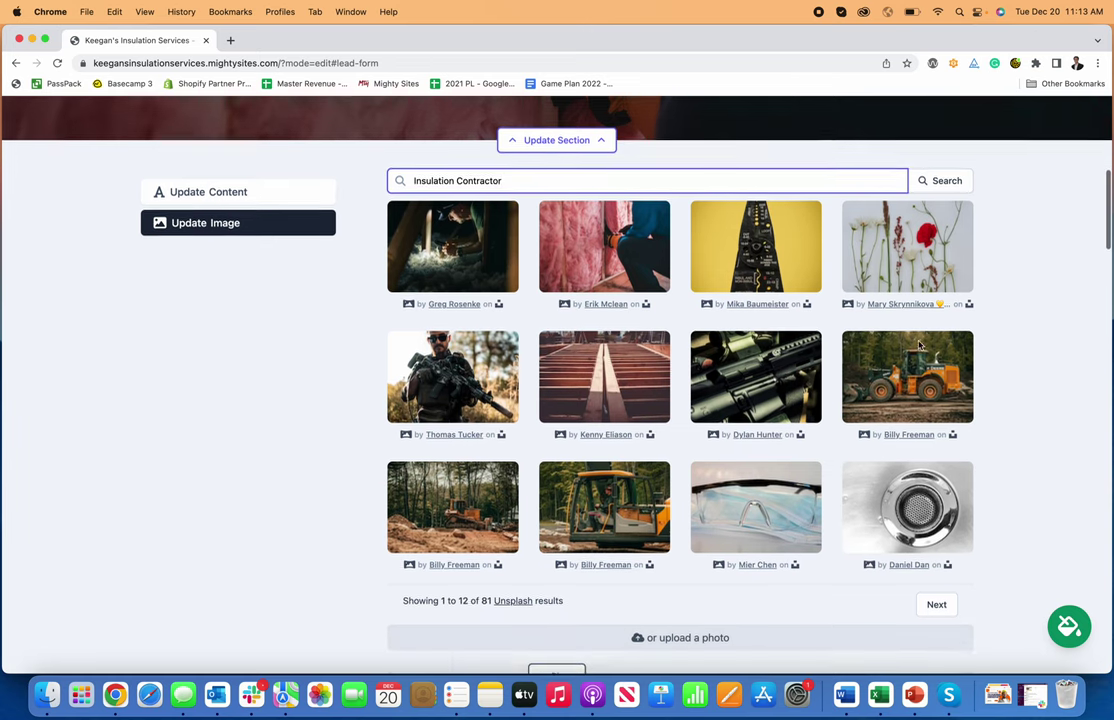
{"action": "scroll", "coordinate": [621, 440], "scroll_direction": "down", "scroll_amount": 2}
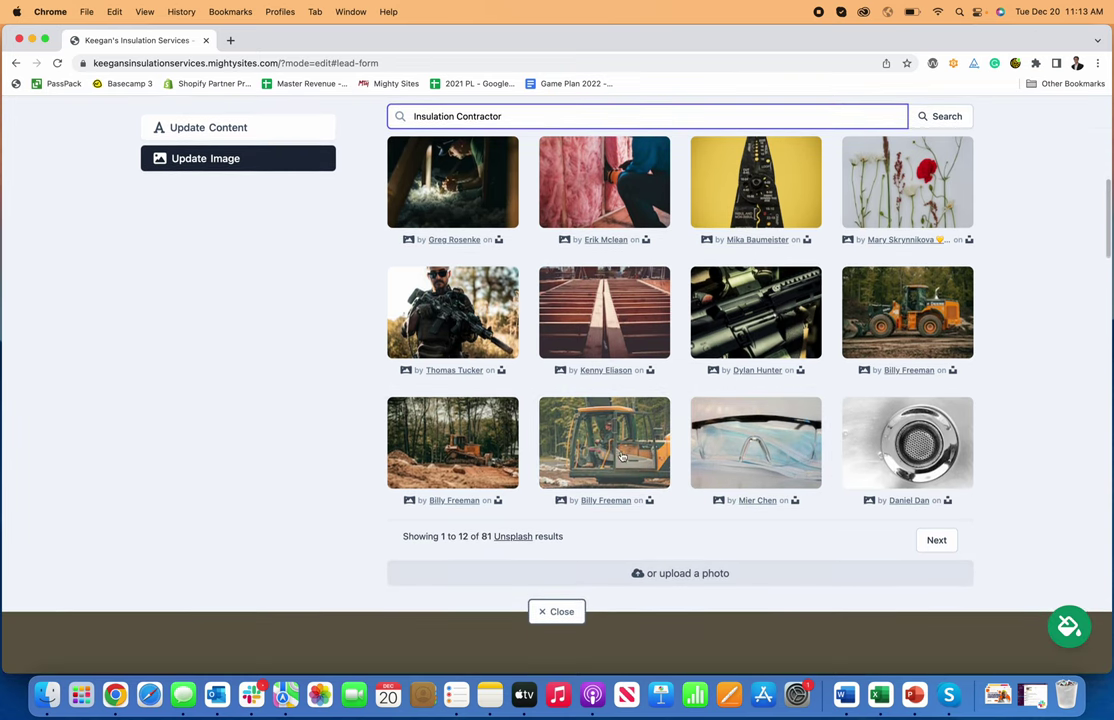
{"action": "scroll", "coordinate": [580, 430], "scroll_direction": "up", "scroll_amount": 3}
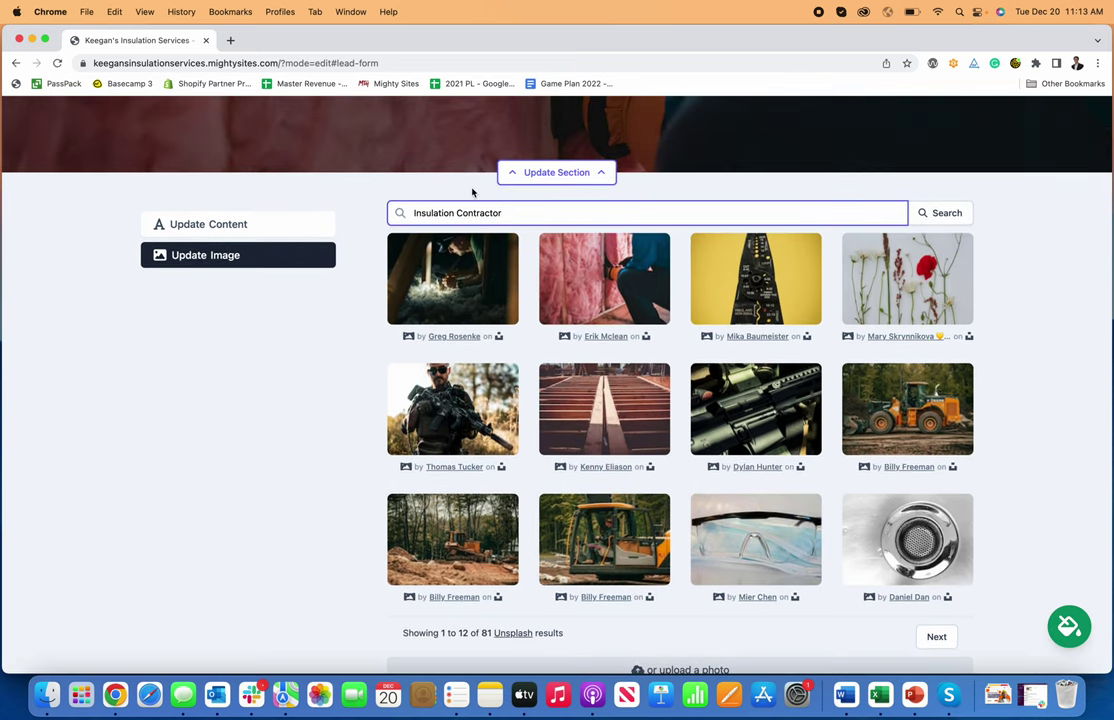
{"action": "scroll", "coordinate": [786, 486], "scroll_direction": "down", "scroll_amount": 5}
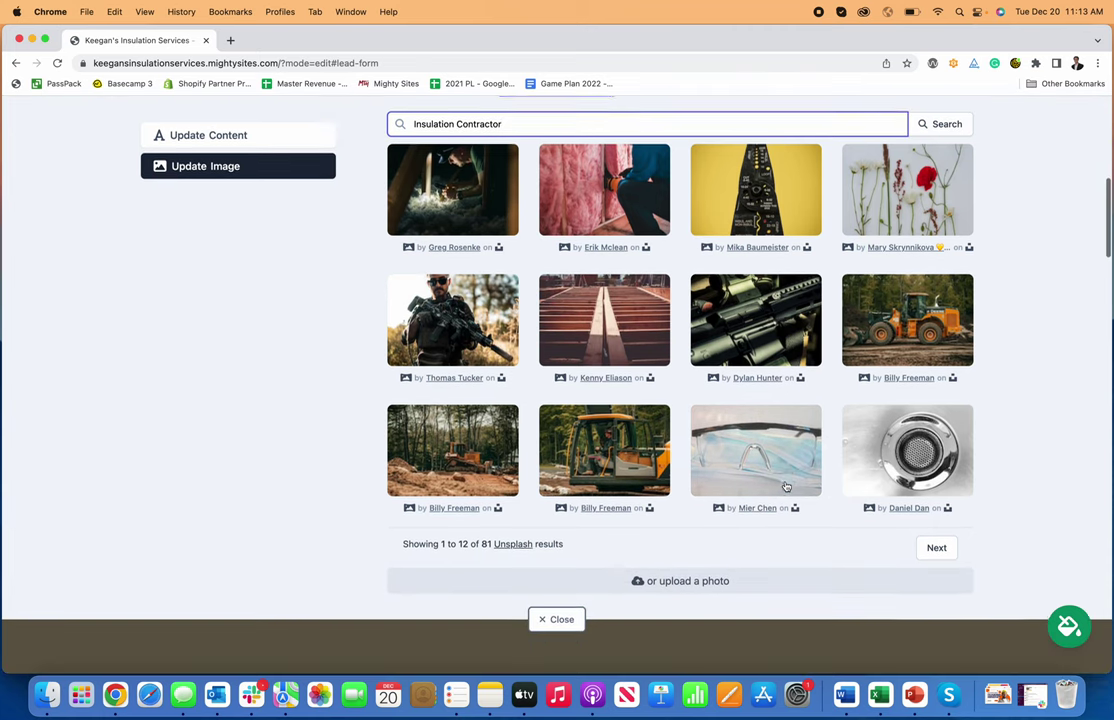
{"action": "scroll", "coordinate": [786, 486], "scroll_direction": "up", "scroll_amount": 5}
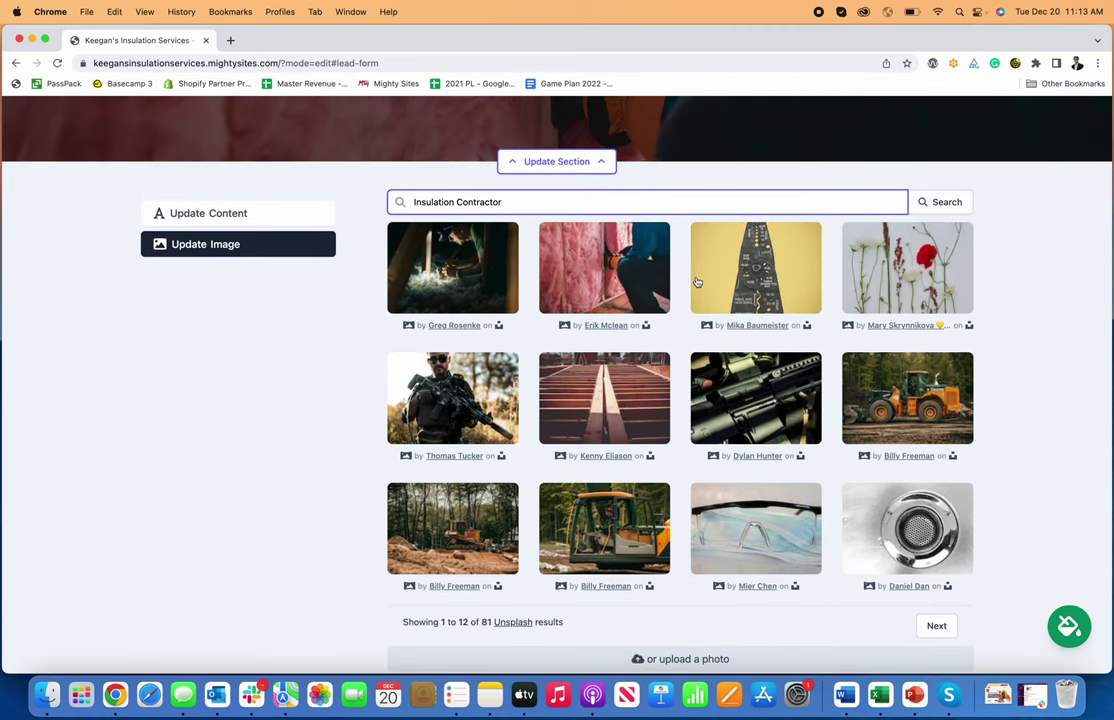
{"action": "scroll", "coordinate": [540, 240], "scroll_direction": "up", "scroll_amount": 4}
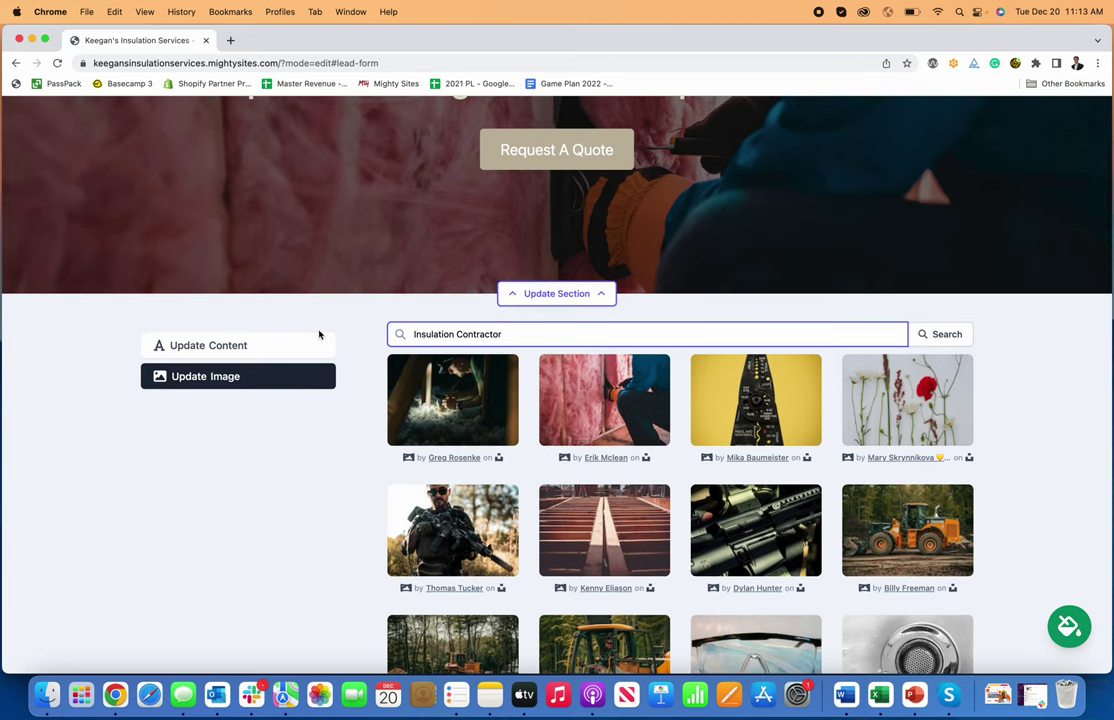
{"action": "left_click", "coordinate": [276, 347]}
{"action": "left_click", "coordinate": [530, 293]}
{"action": "scroll", "coordinate": [532, 355], "scroll_direction": "down", "scroll_amount": 1}
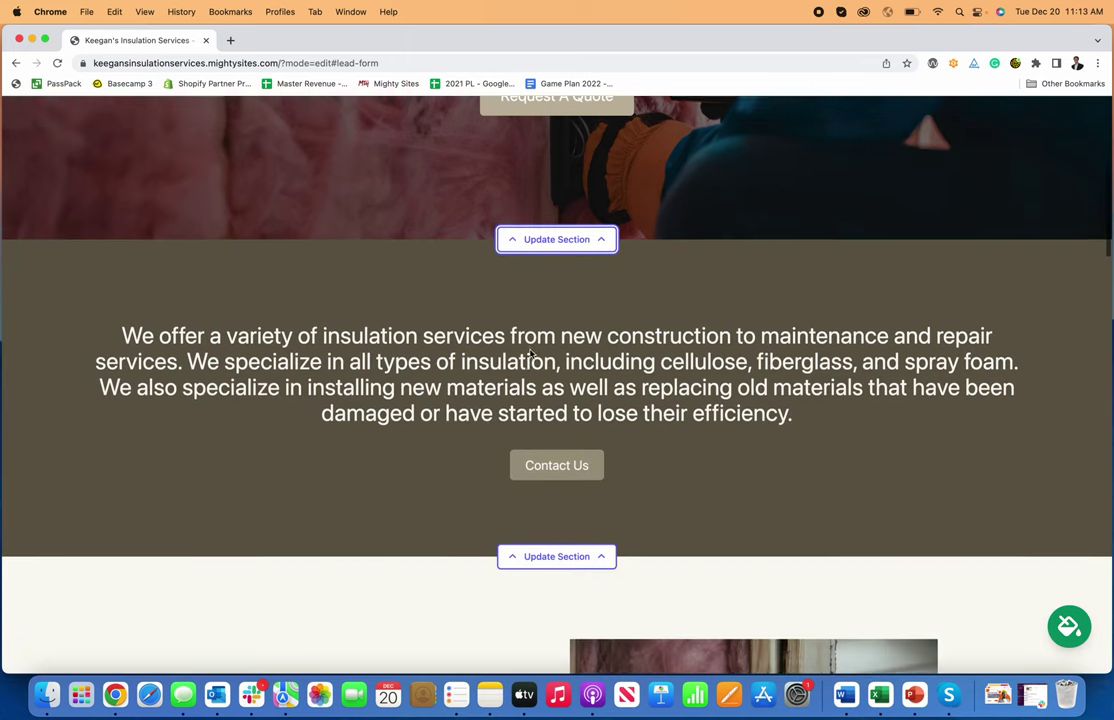
- Set the services section's Contact Us button to the Click to Call action and close the editor
{"action": "scroll", "coordinate": [532, 355], "scroll_direction": "down", "scroll_amount": 2}
{"action": "left_click", "coordinate": [567, 450]}
{"action": "scroll", "coordinate": [520, 460], "scroll_direction": "down", "scroll_amount": 2}
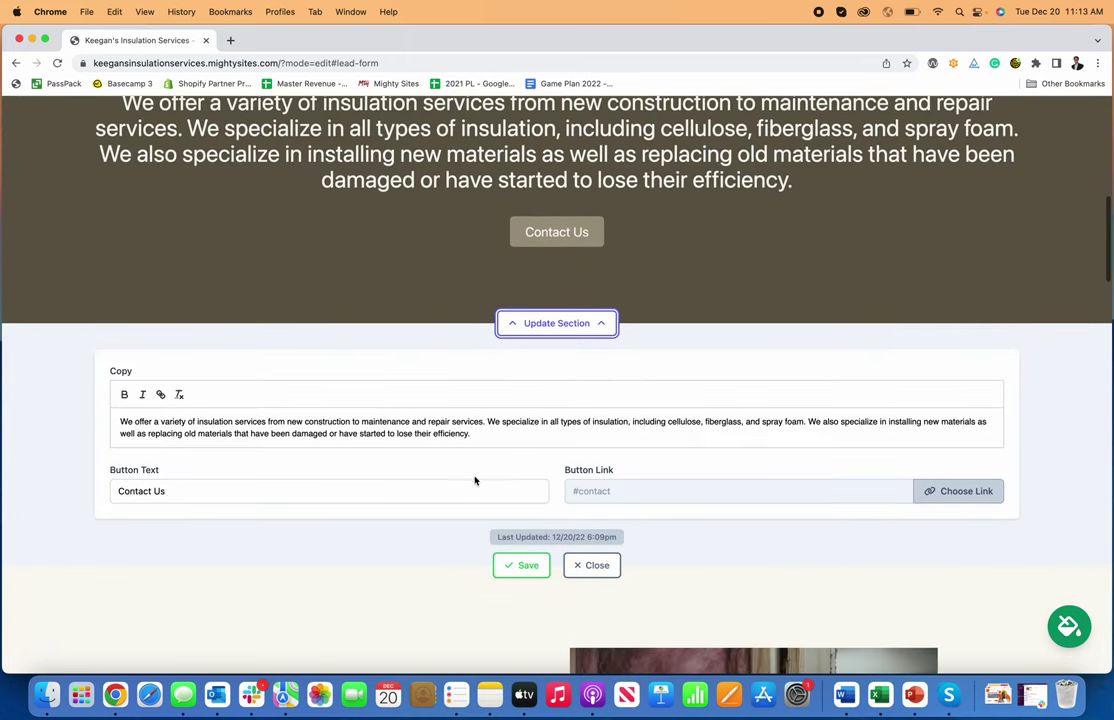
{"action": "left_click", "coordinate": [363, 490]}
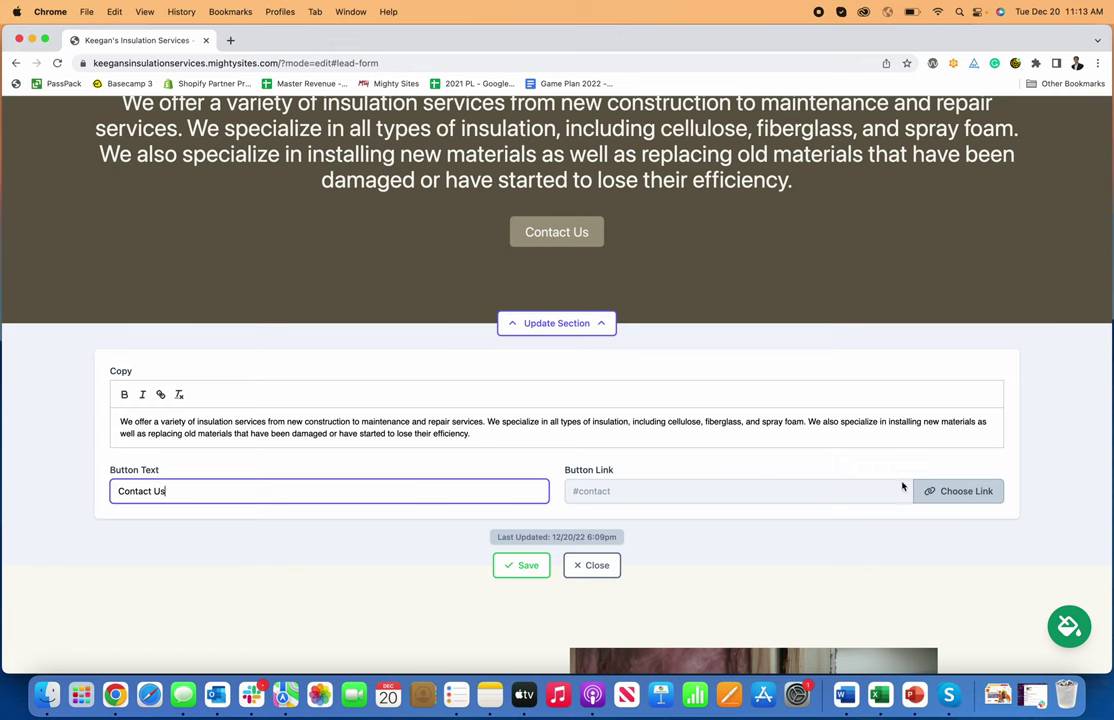
{"action": "left_click", "coordinate": [940, 491]}
{"action": "left_click", "coordinate": [590, 357]}
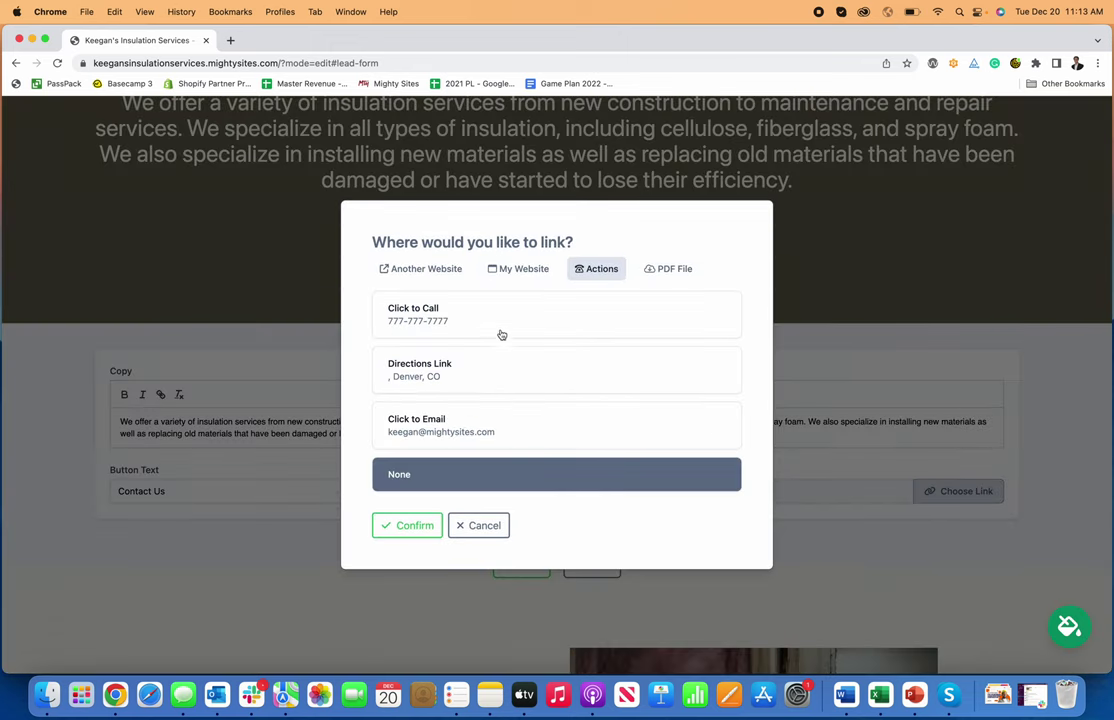
{"action": "left_click", "coordinate": [500, 316]}
{"action": "left_click", "coordinate": [418, 525]}
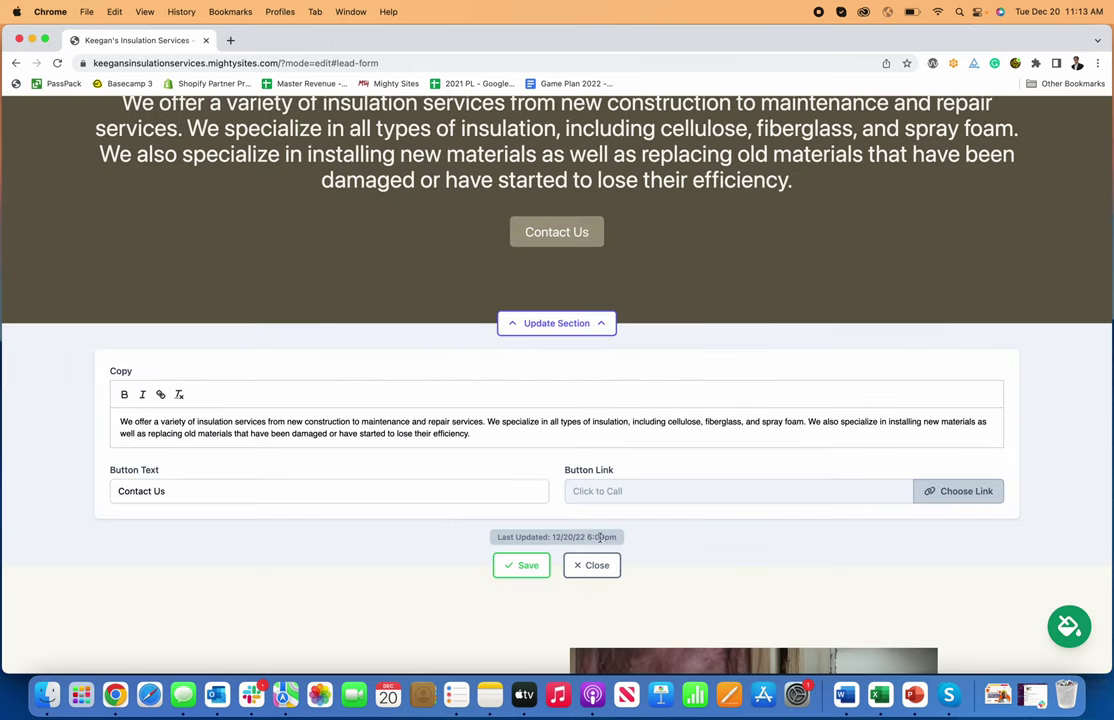
{"action": "left_click", "coordinate": [579, 328]}
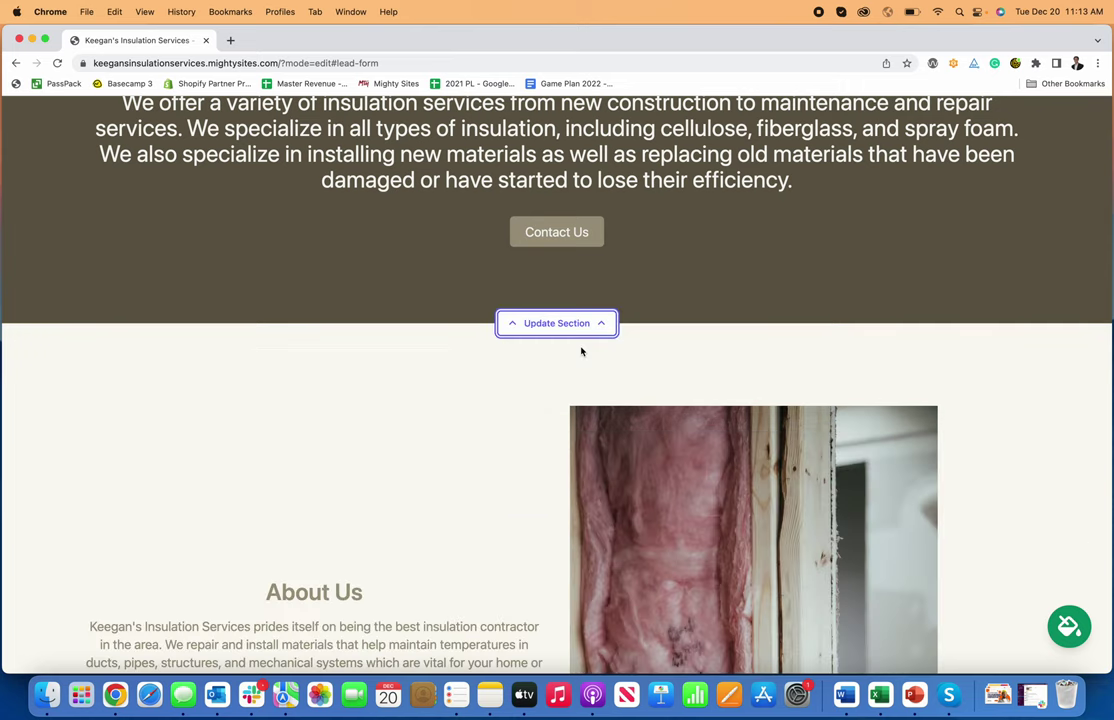
{"action": "scroll", "coordinate": [596, 347], "scroll_direction": "up", "scroll_amount": 2}
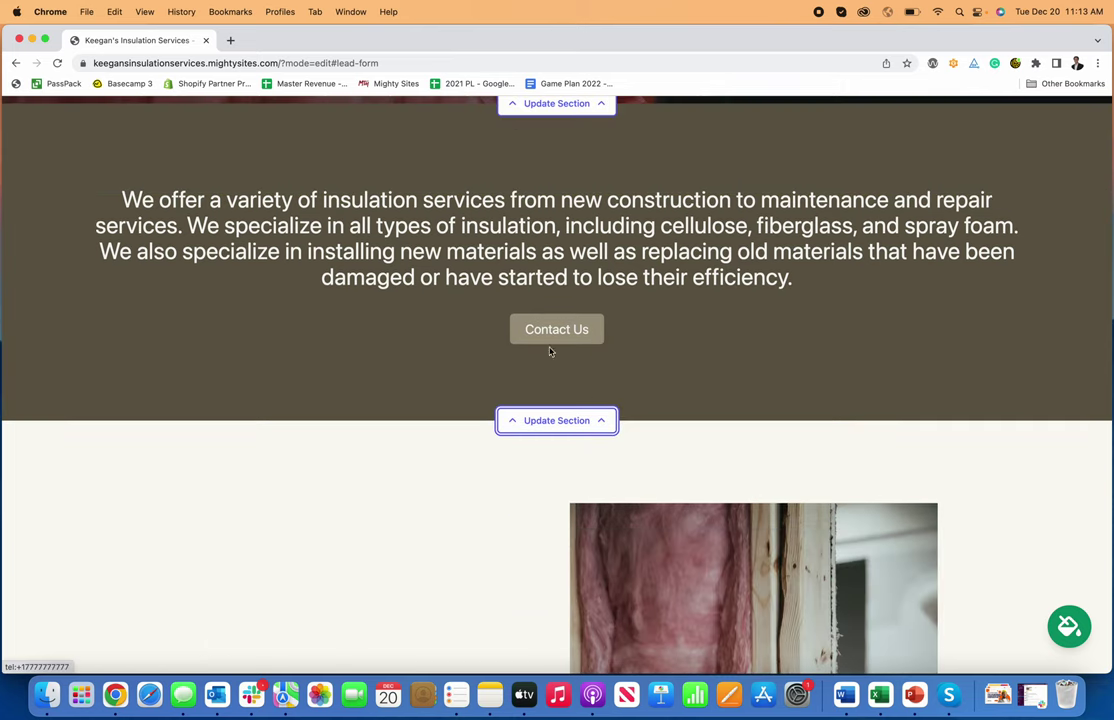
- Add 'This is how you make a website for an insulation contractor.' on a new line below the services paragraph
{"action": "left_click", "coordinate": [600, 425]}
{"action": "scroll", "coordinate": [640, 436], "scroll_direction": "down", "scroll_amount": 1}
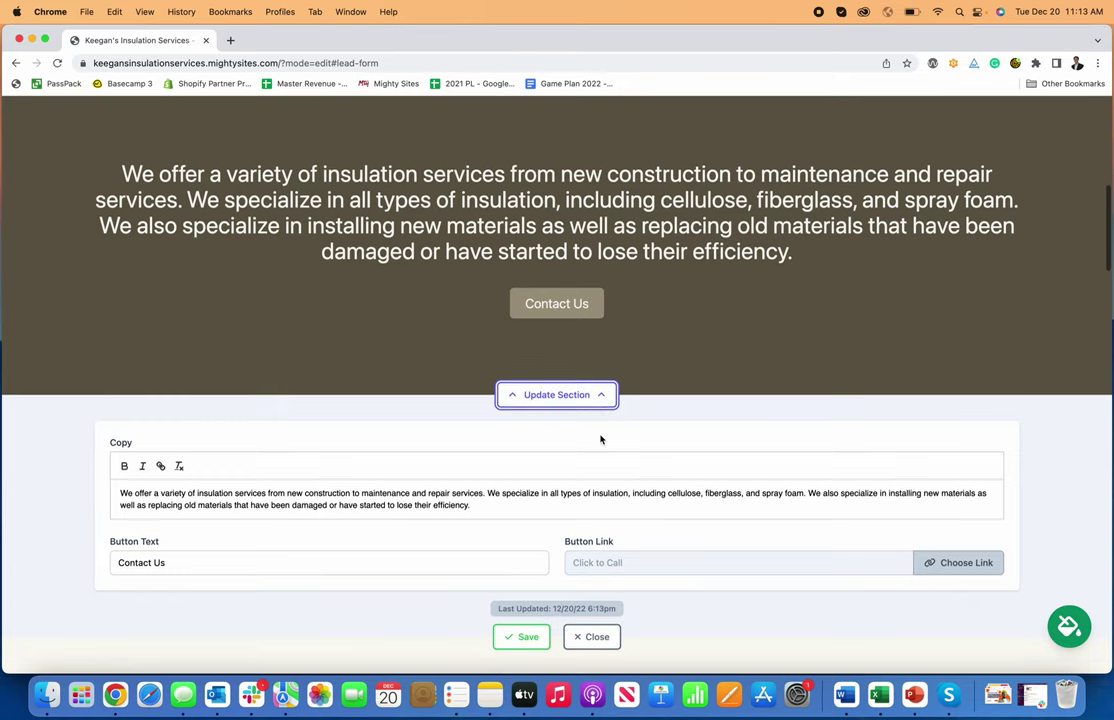
{"action": "key", "text": "Return"}
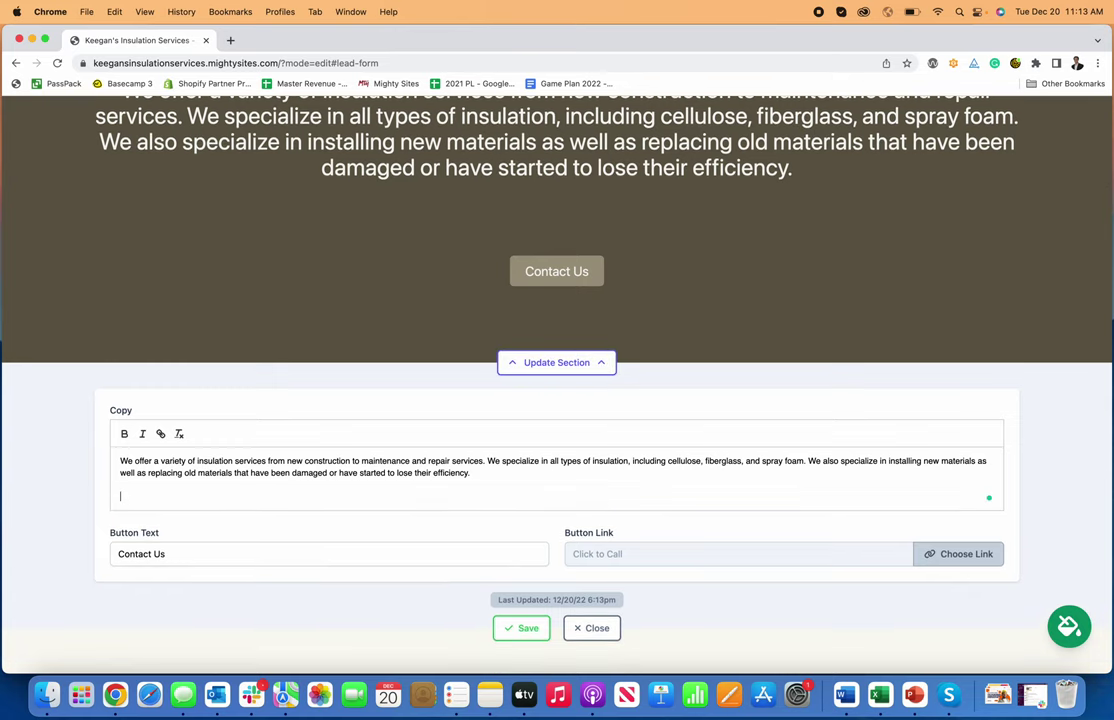
{"action": "type", "text": "This is"}
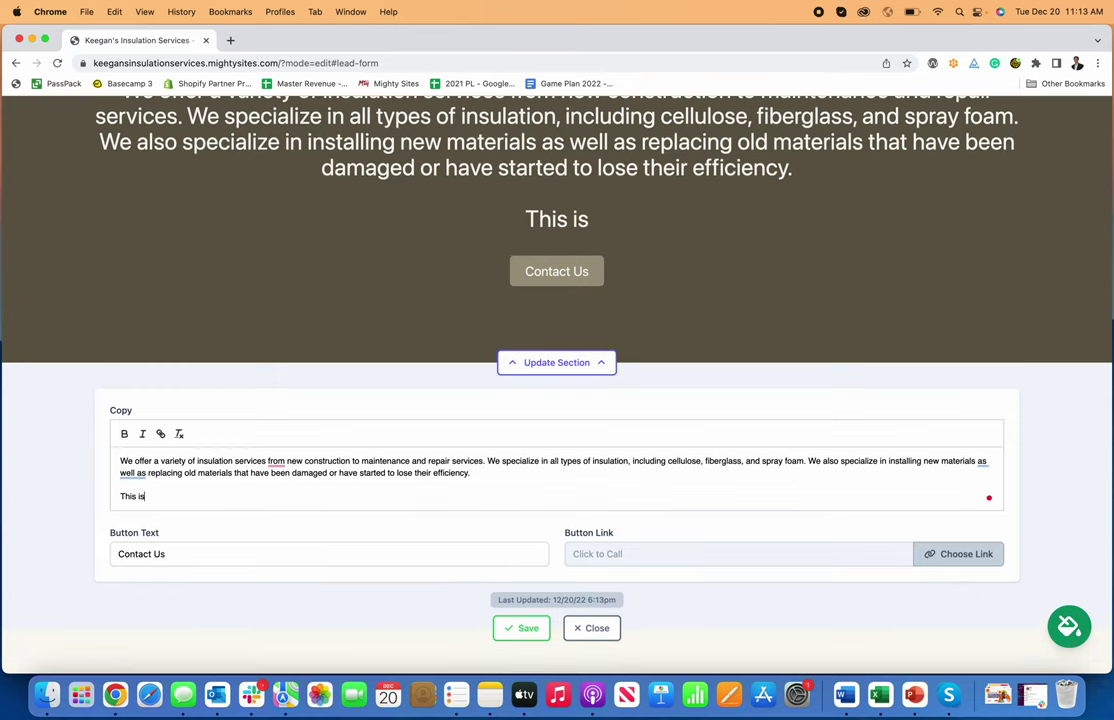
{"action": "type", "text": " how you make a w"}
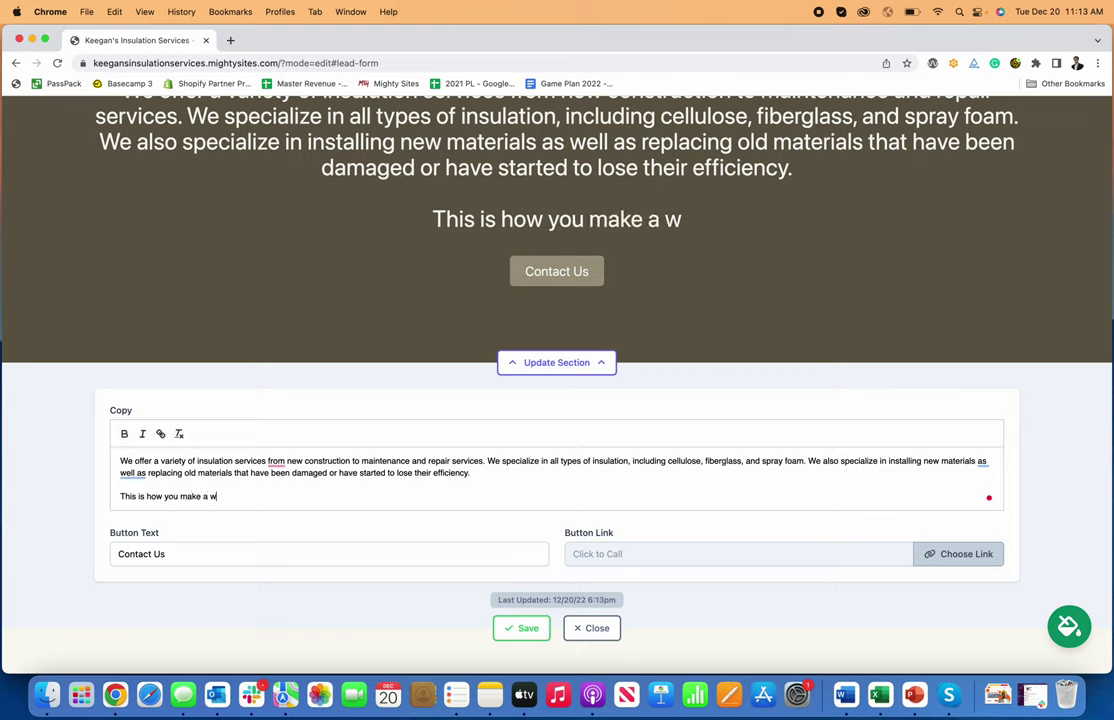
{"action": "type", "text": "ebsite for an ins"}
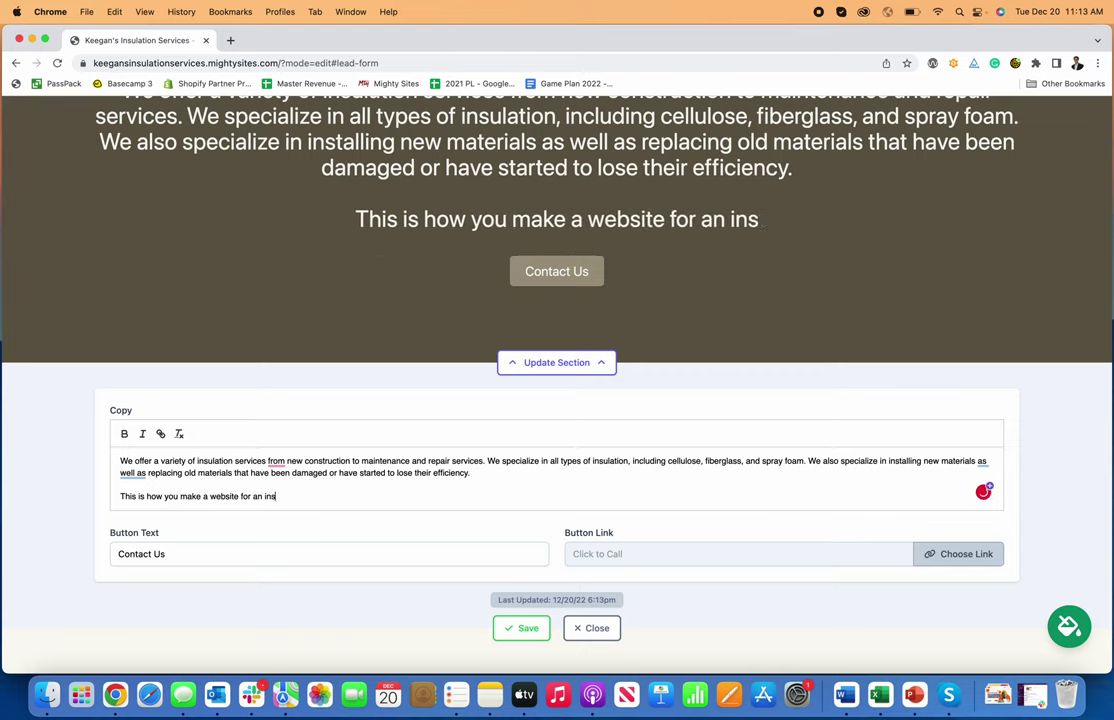
{"action": "type", "text": "ulation contractor."}
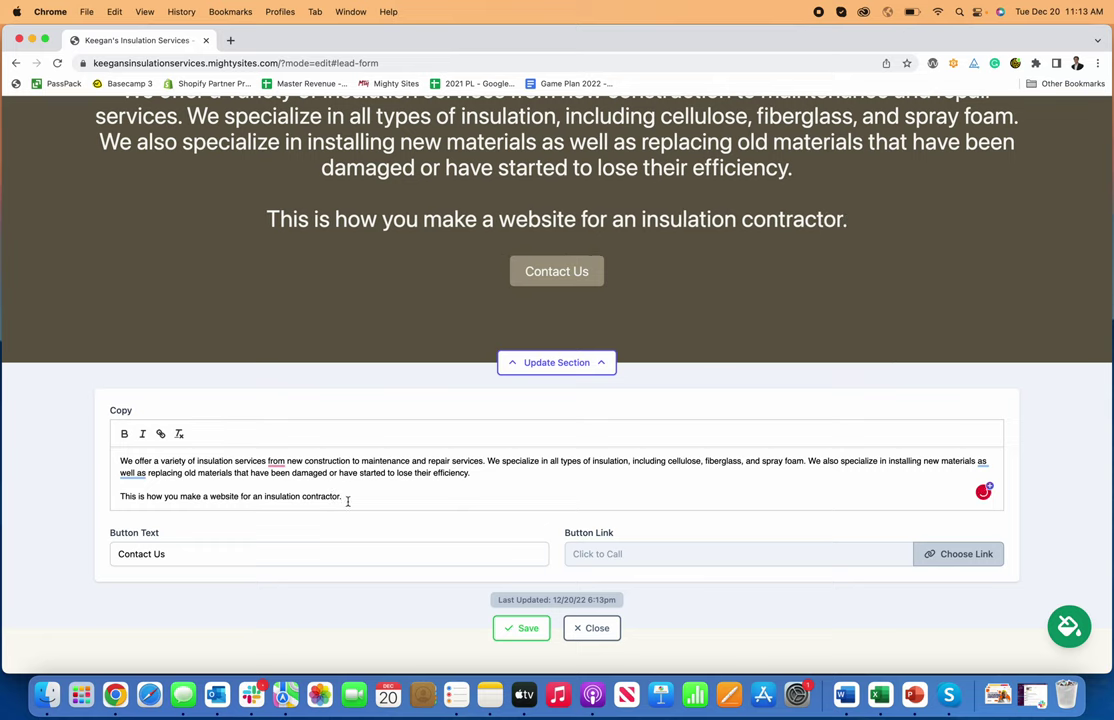
- Toggle bold and italic on and off the new sentence, leaving it plain, and save the section
{"action": "left_click_drag", "start_coordinate": [348, 501], "coordinate": [50, 506]}
{"action": "left_click", "coordinate": [125, 436]}
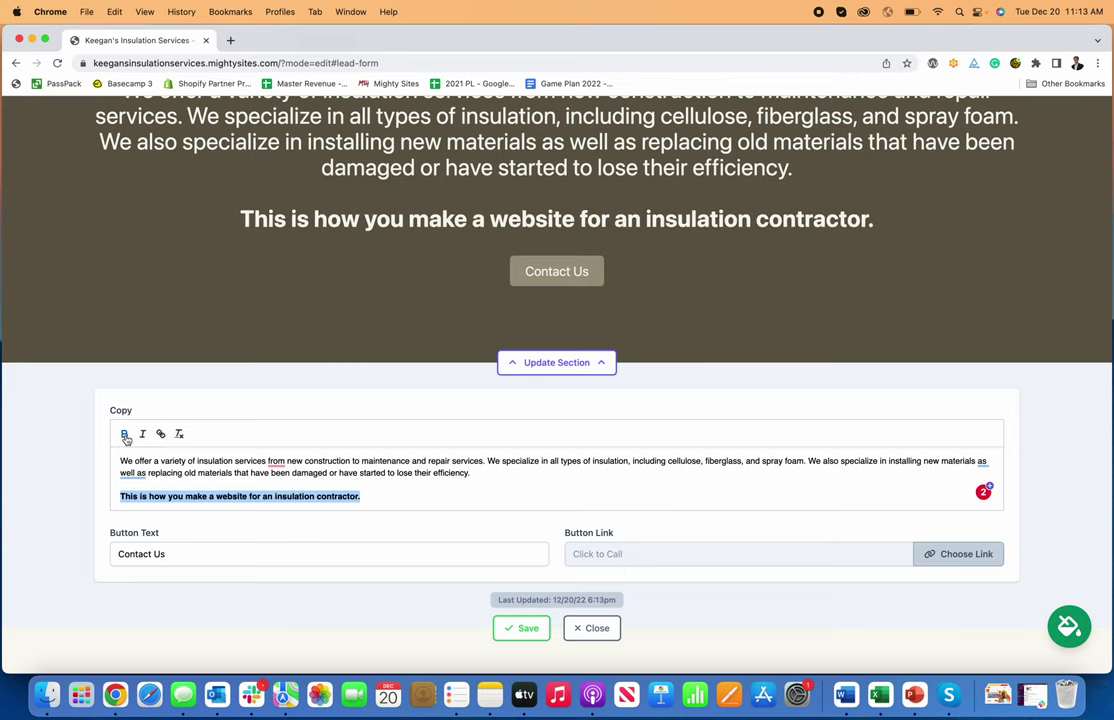
{"action": "left_click", "coordinate": [145, 435]}
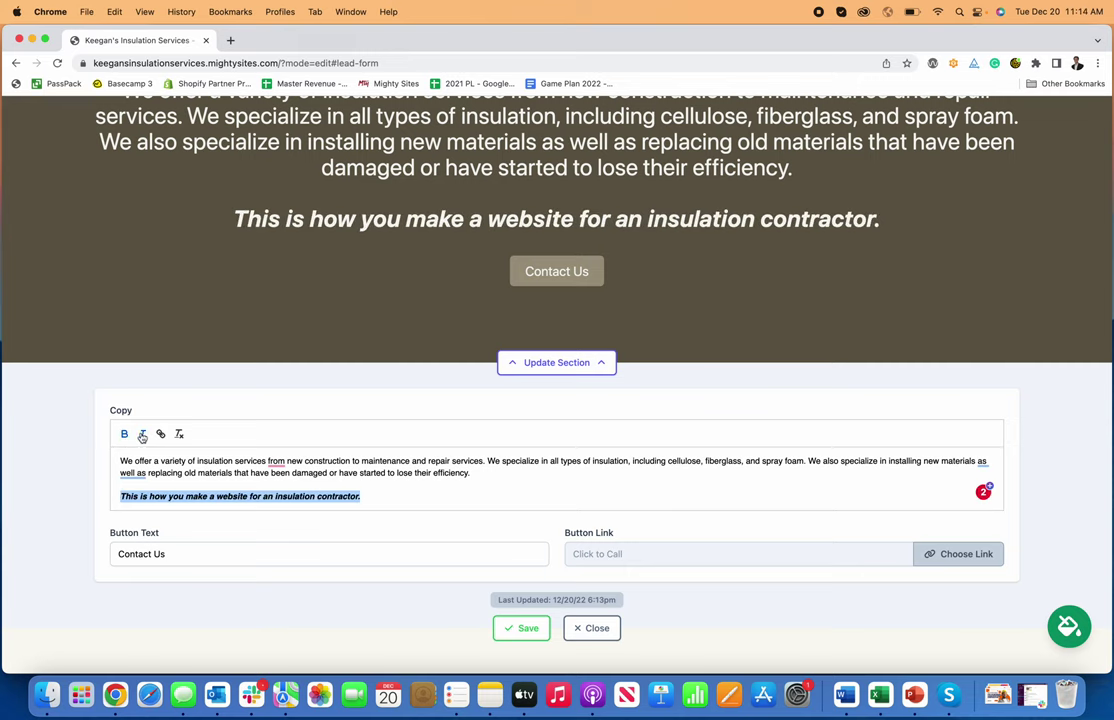
{"action": "left_click", "coordinate": [142, 435]}
{"action": "left_click", "coordinate": [124, 434]}
{"action": "left_click", "coordinate": [341, 500]}
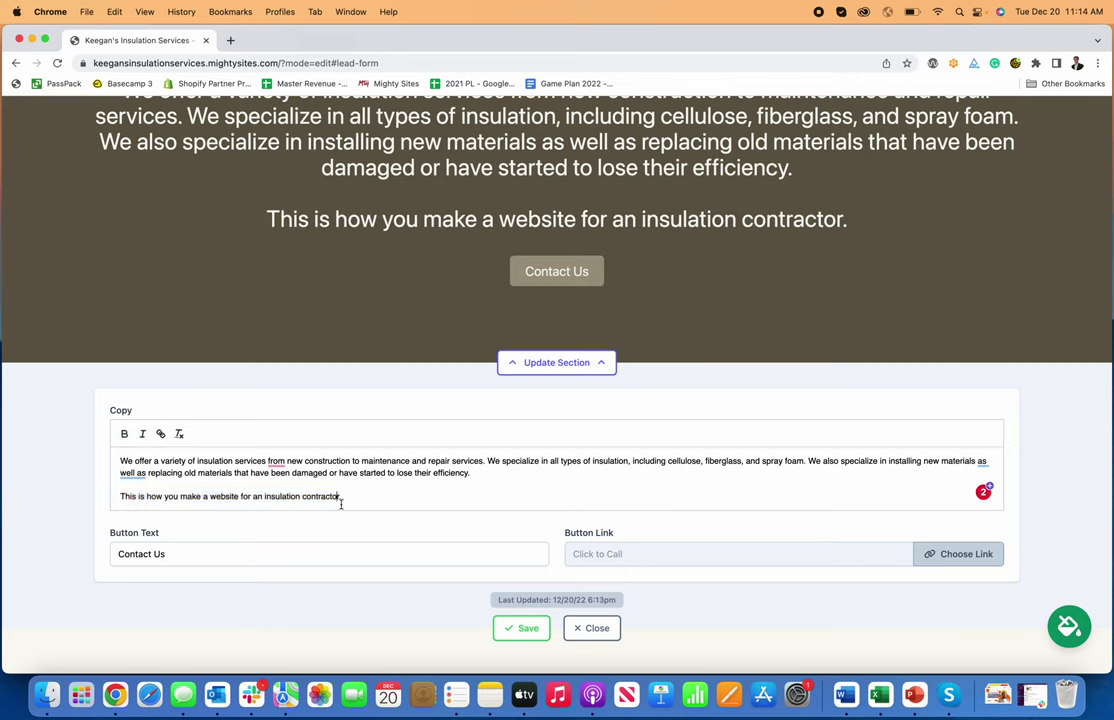
{"action": "left_click", "coordinate": [522, 629]}
- Scroll down and back through the edited page to review the changes
{"action": "scroll", "coordinate": [585, 604], "scroll_direction": "down", "scroll_amount": 5}
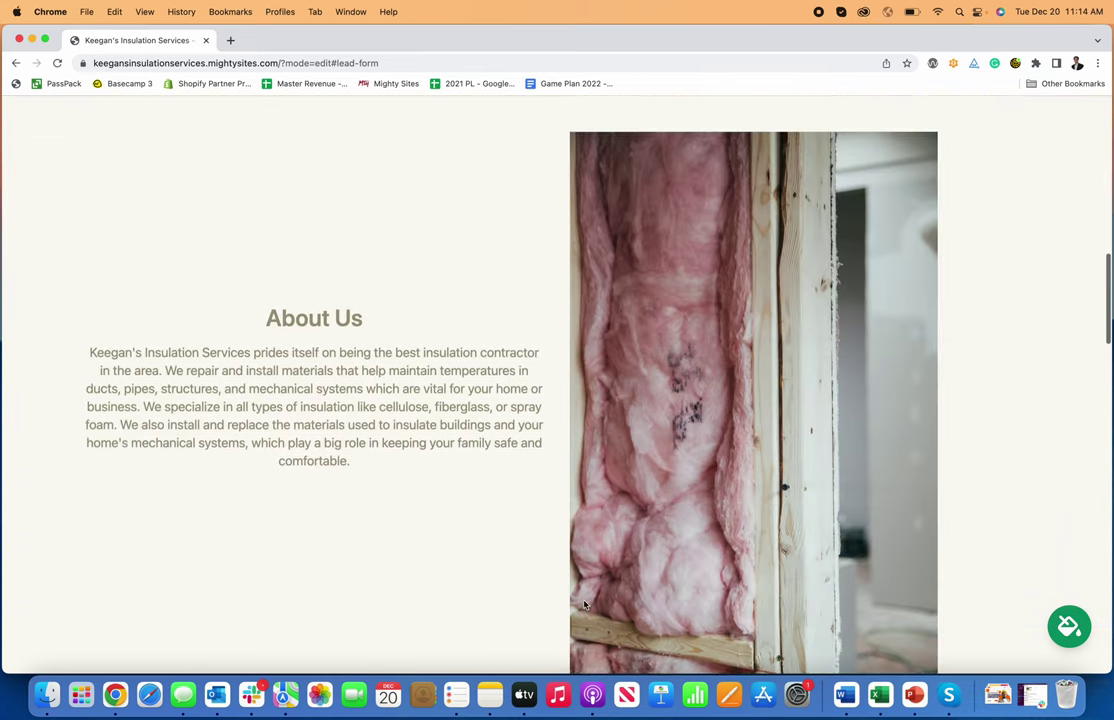
{"action": "scroll", "coordinate": [585, 604], "scroll_direction": "down", "scroll_amount": 10}
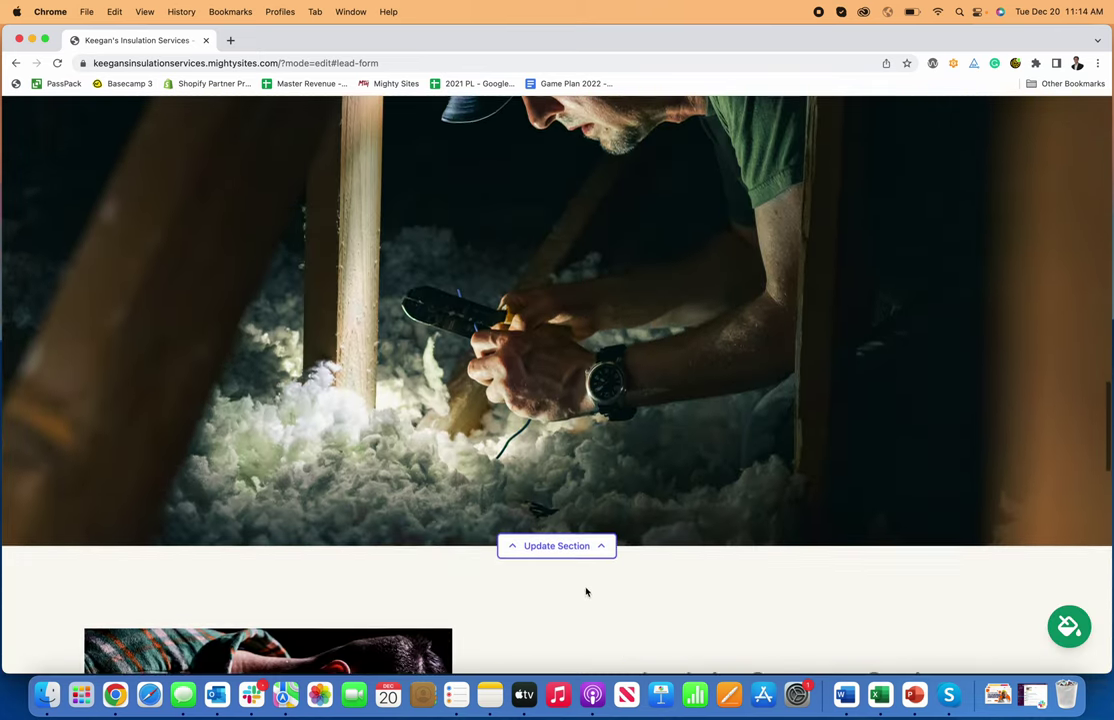
{"action": "scroll", "coordinate": [586, 592], "scroll_direction": "down", "scroll_amount": 10}
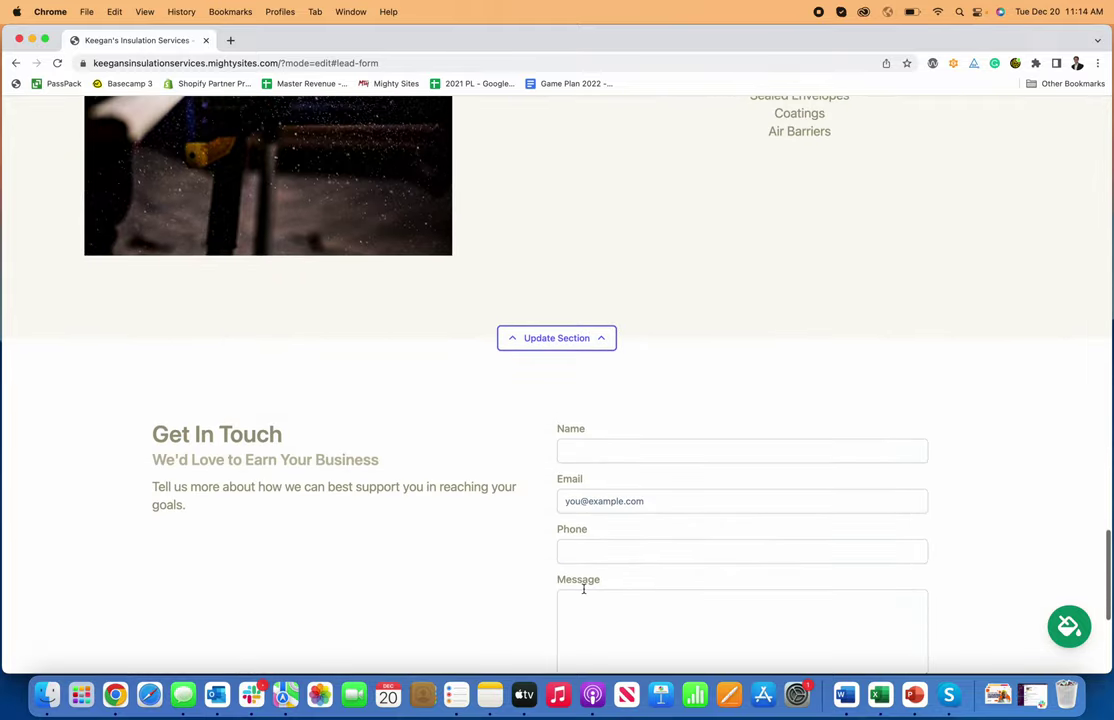
{"action": "scroll", "coordinate": [584, 589], "scroll_direction": "down", "scroll_amount": 5}
{"action": "scroll", "coordinate": [584, 592], "scroll_direction": "up", "scroll_amount": 5}
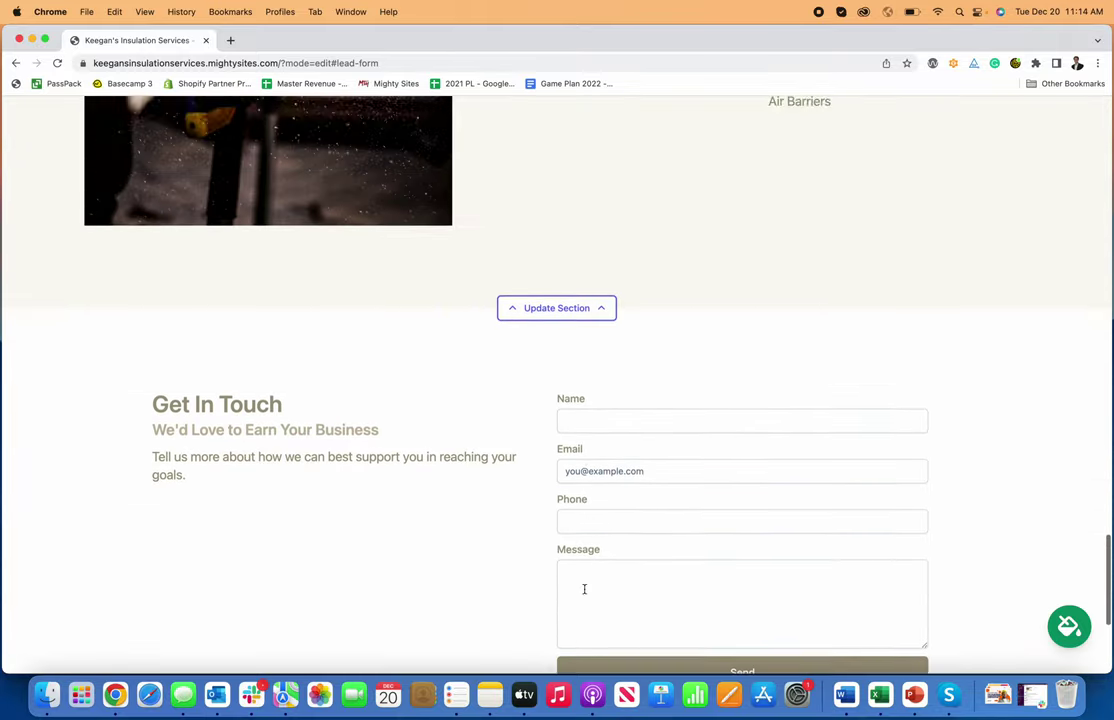
{"action": "scroll", "coordinate": [584, 589], "scroll_direction": "up", "scroll_amount": 20}
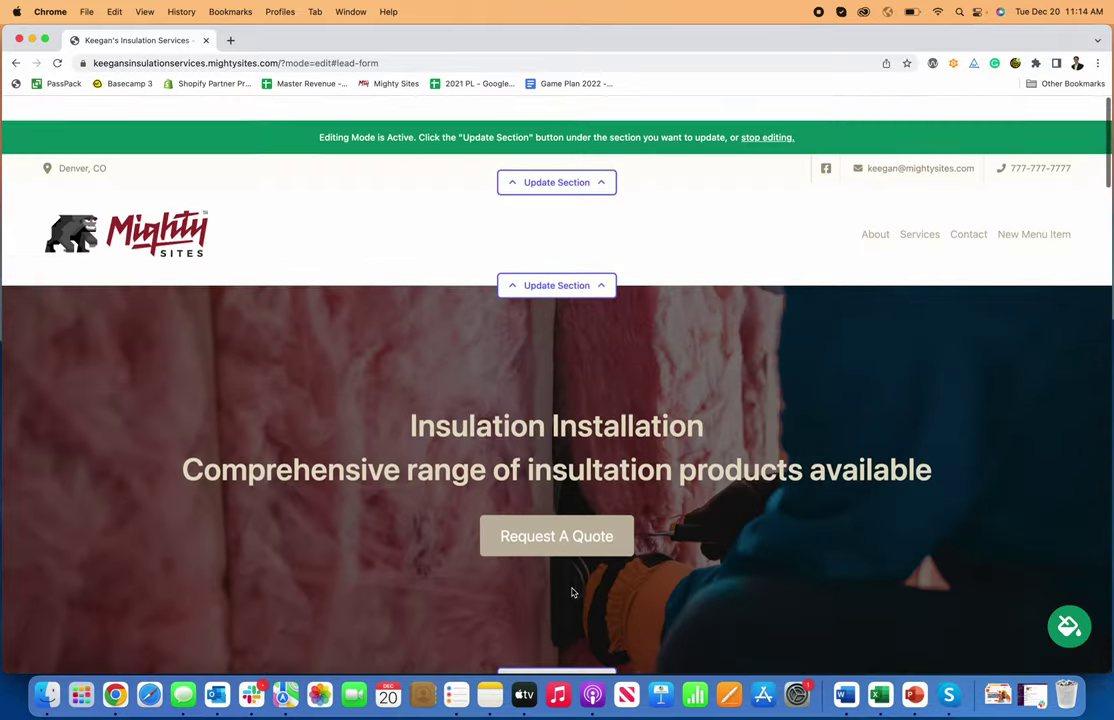
{"action": "scroll", "coordinate": [572, 592], "scroll_direction": "down", "scroll_amount": 10}
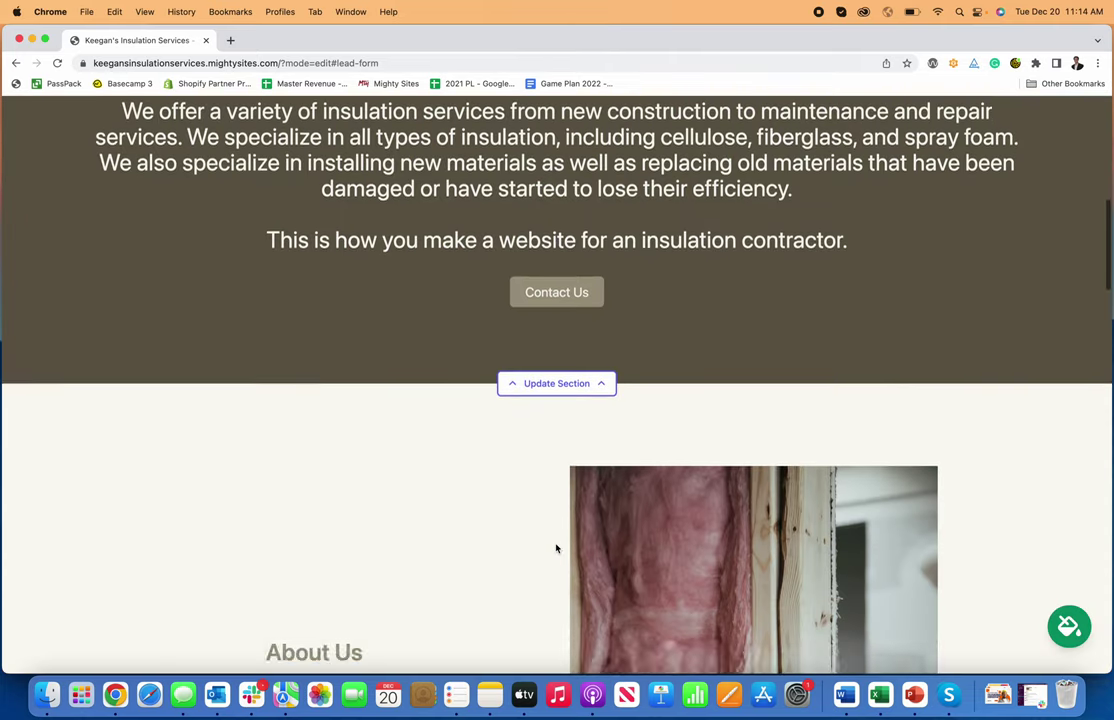
{"action": "scroll", "coordinate": [556, 548], "scroll_direction": "down", "scroll_amount": 4}
{"action": "scroll", "coordinate": [556, 547], "scroll_direction": "up", "scroll_amount": 15}
- Stop editing and scroll the live site down to the Get In Touch form
{"action": "left_click", "coordinate": [772, 114]}
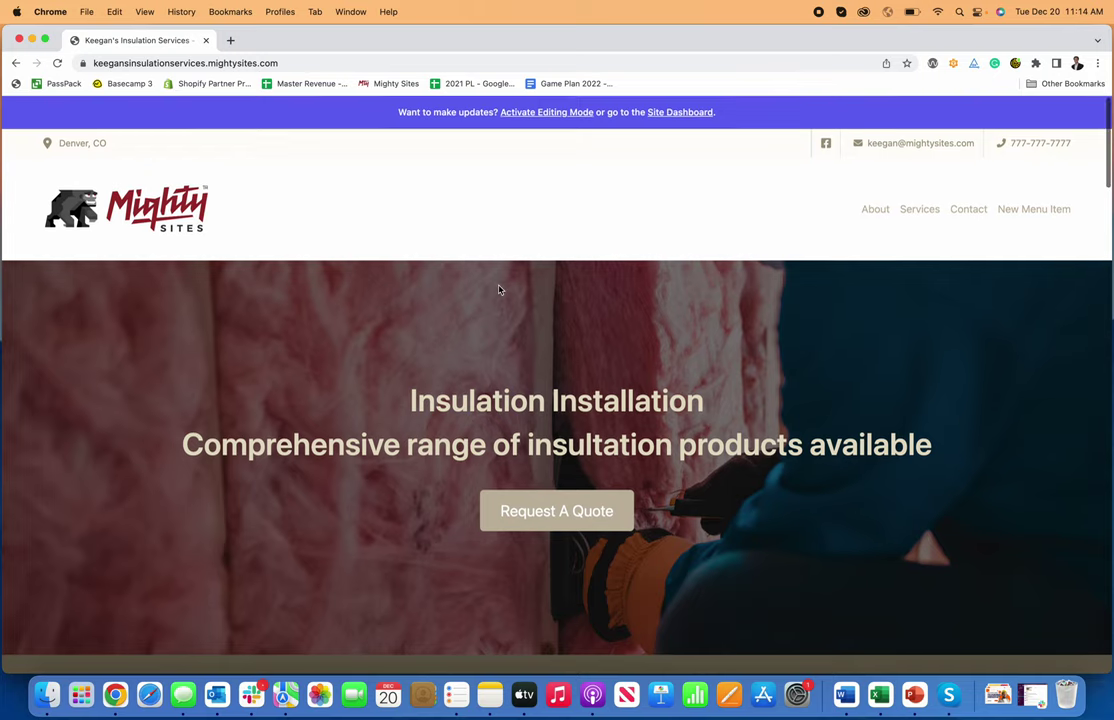
{"action": "scroll", "coordinate": [499, 289], "scroll_direction": "down", "scroll_amount": 7}
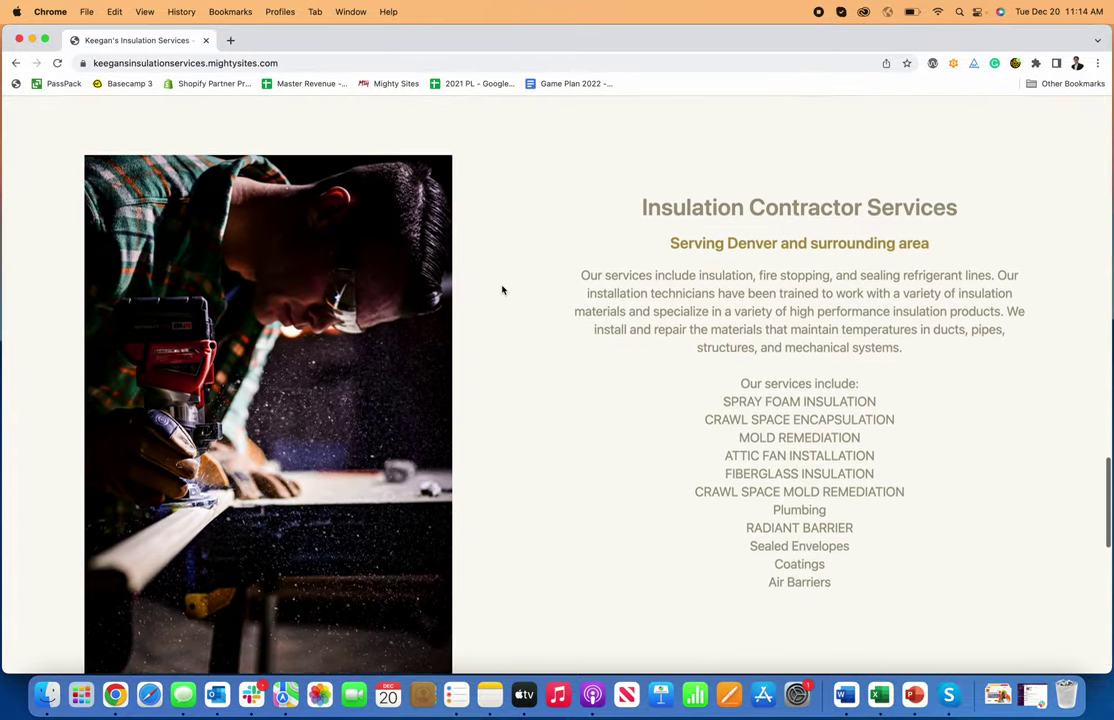
{"action": "scroll", "coordinate": [502, 285], "scroll_direction": "up", "scroll_amount": 5}
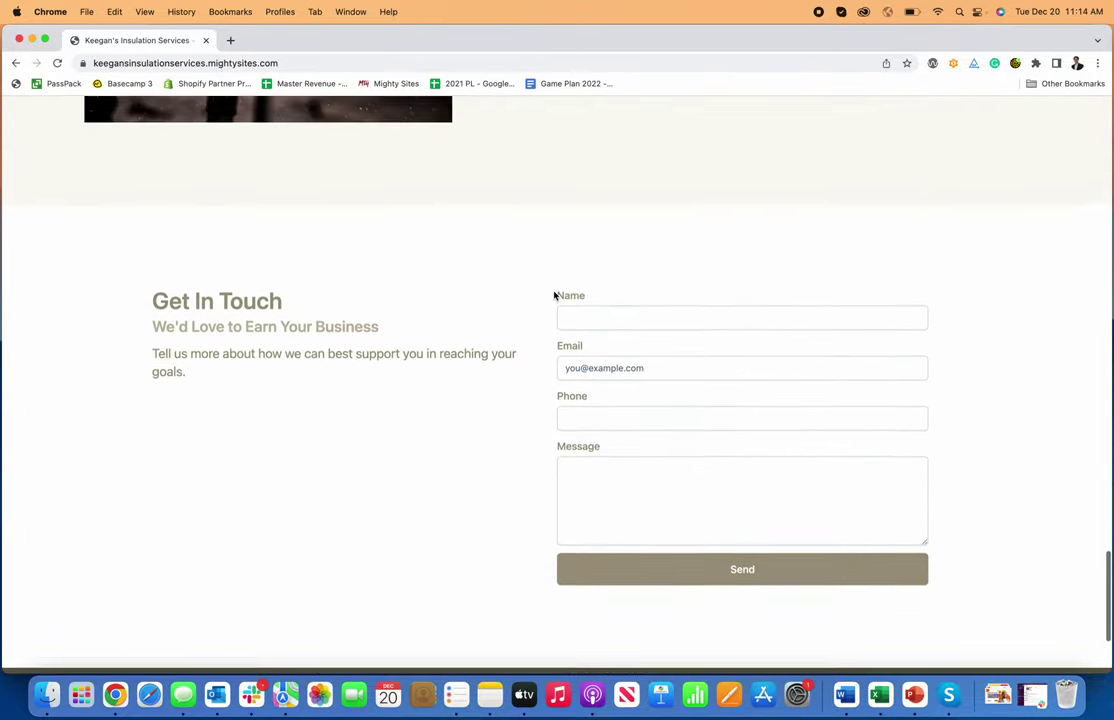
{"action": "scroll", "coordinate": [630, 318], "scroll_direction": "down", "scroll_amount": 1}
- Enter a test name, email, phone number and message in the Get In Touch form and send it
{"action": "left_click", "coordinate": [623, 309]}
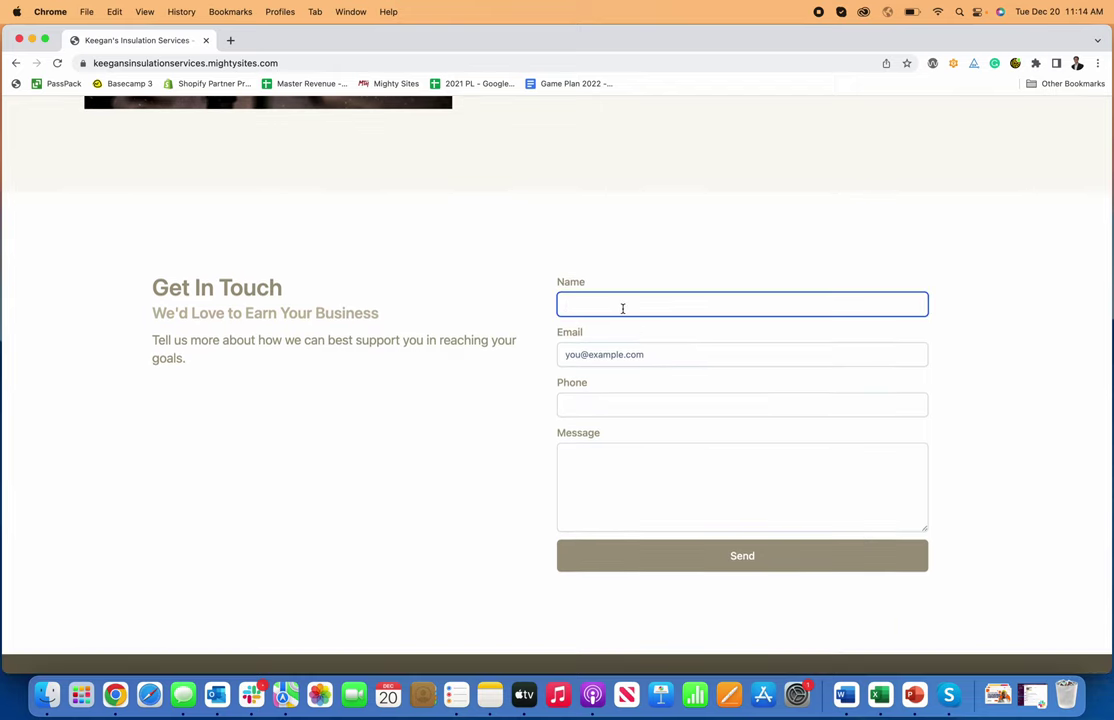
{"action": "left_click", "coordinate": [640, 354]}
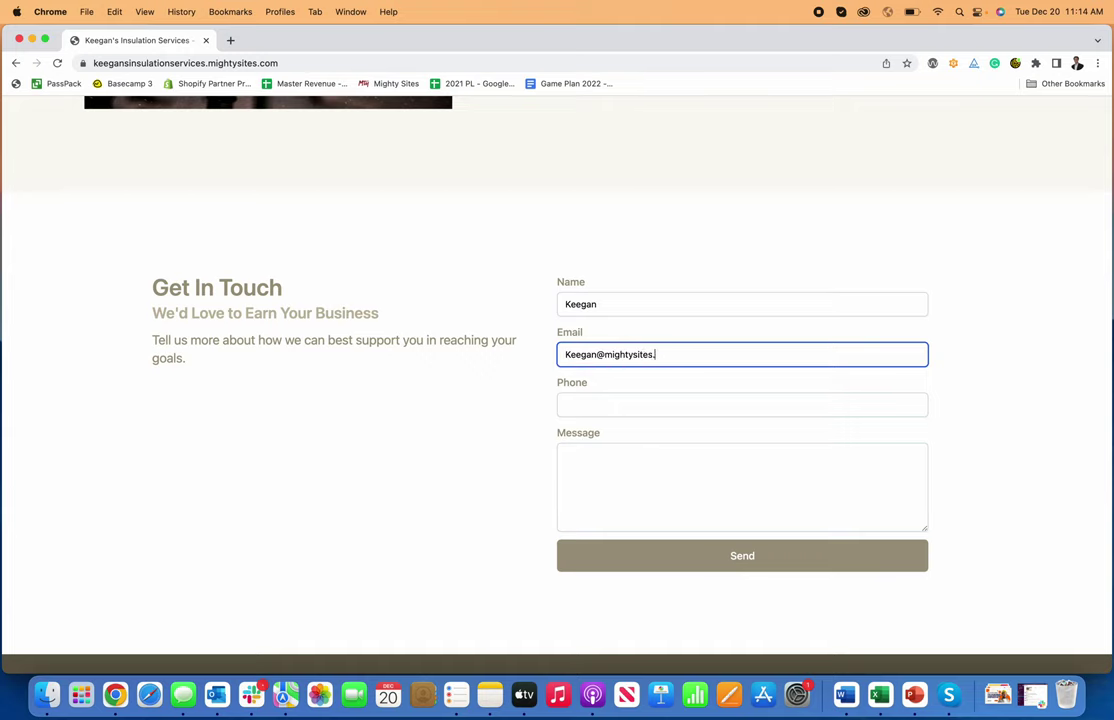
{"action": "left_click", "coordinate": [640, 404]}
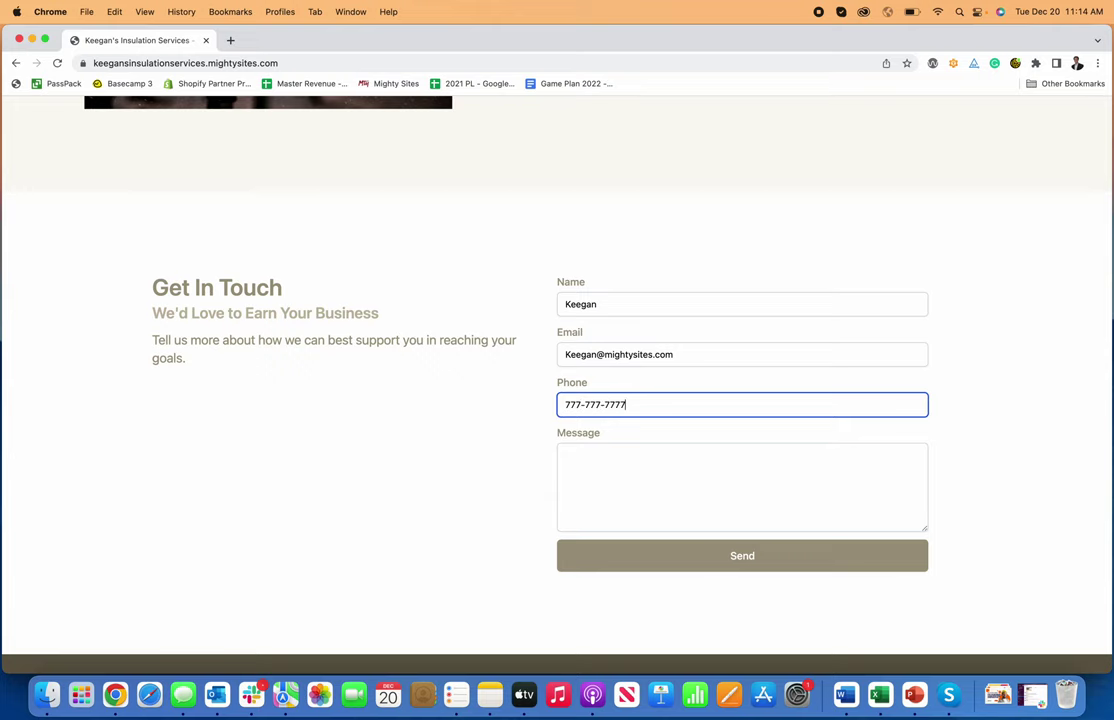
{"action": "left_click", "coordinate": [611, 459]}
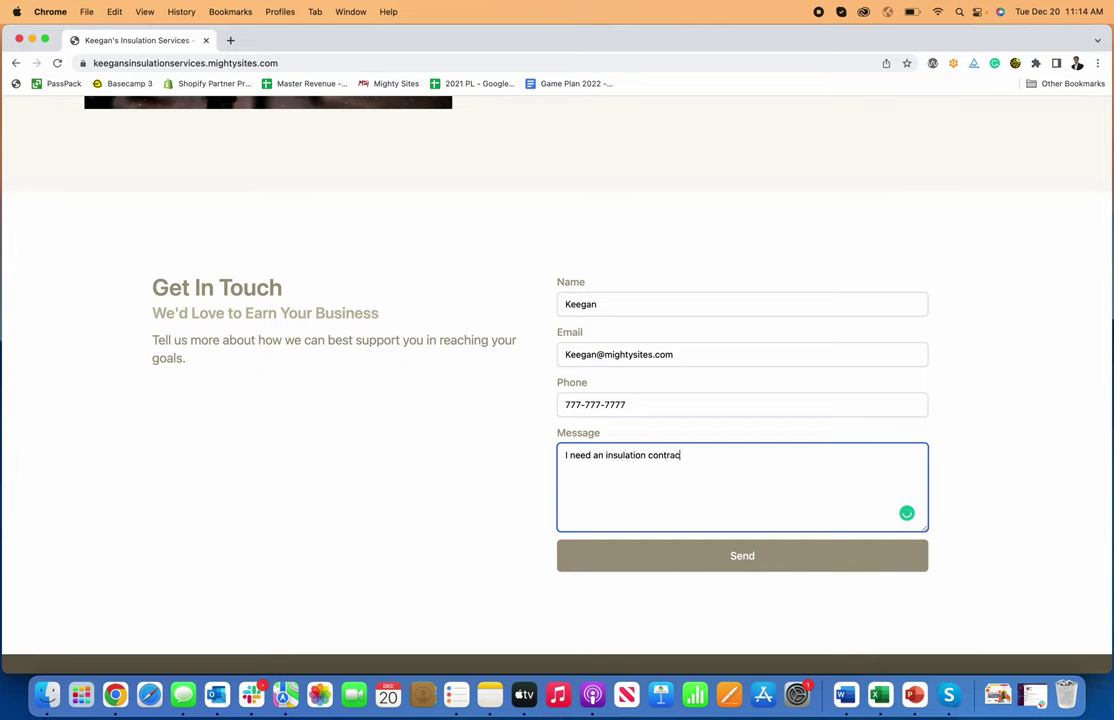
{"action": "left_click", "coordinate": [713, 562]}
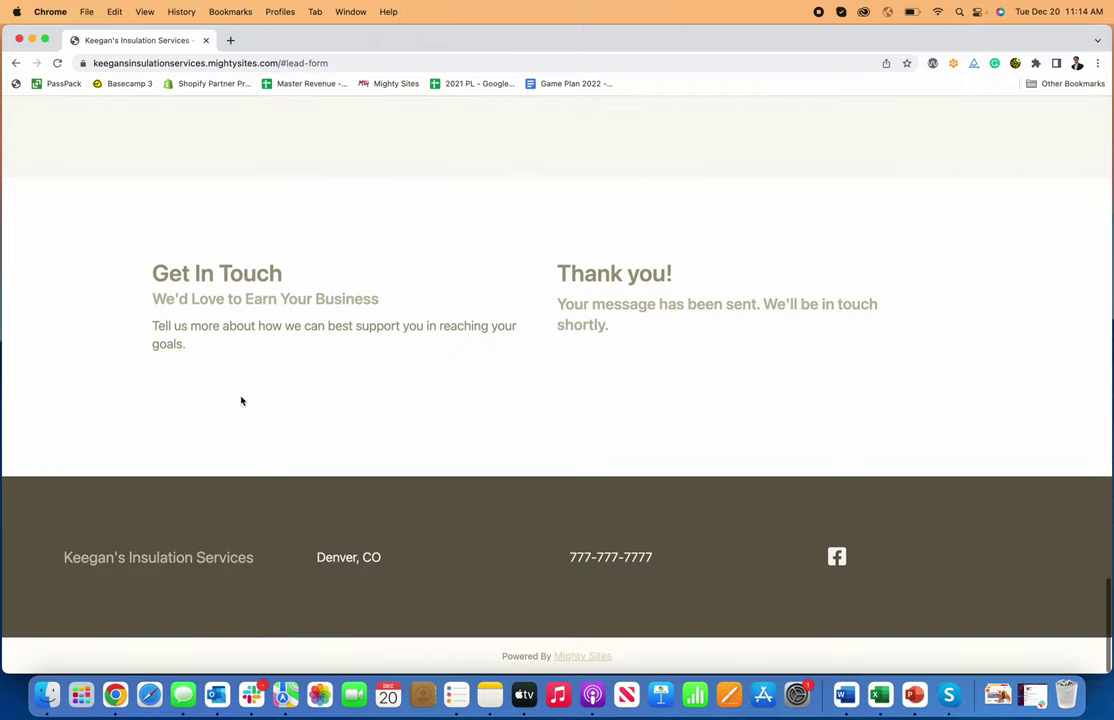
{"action": "scroll", "coordinate": [525, 363], "scroll_direction": "up", "scroll_amount": 20}
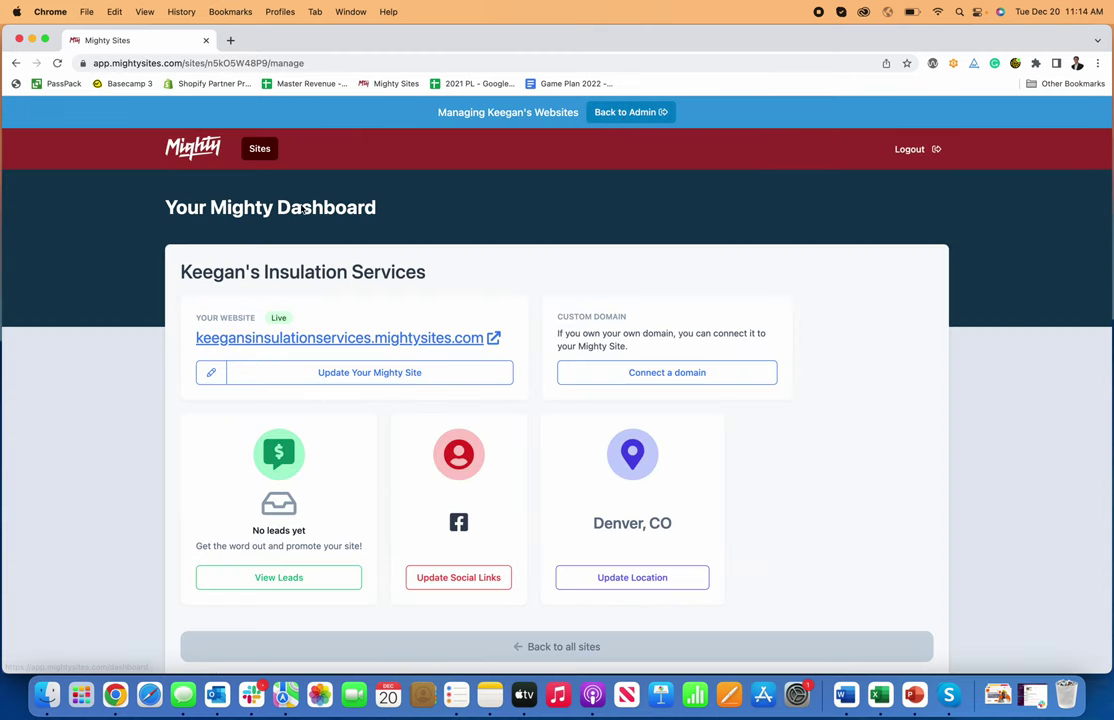
- From the site dashboard, view the test lead's details under View Leads, then return to the dashboard
{"action": "left_click", "coordinate": [398, 374]}
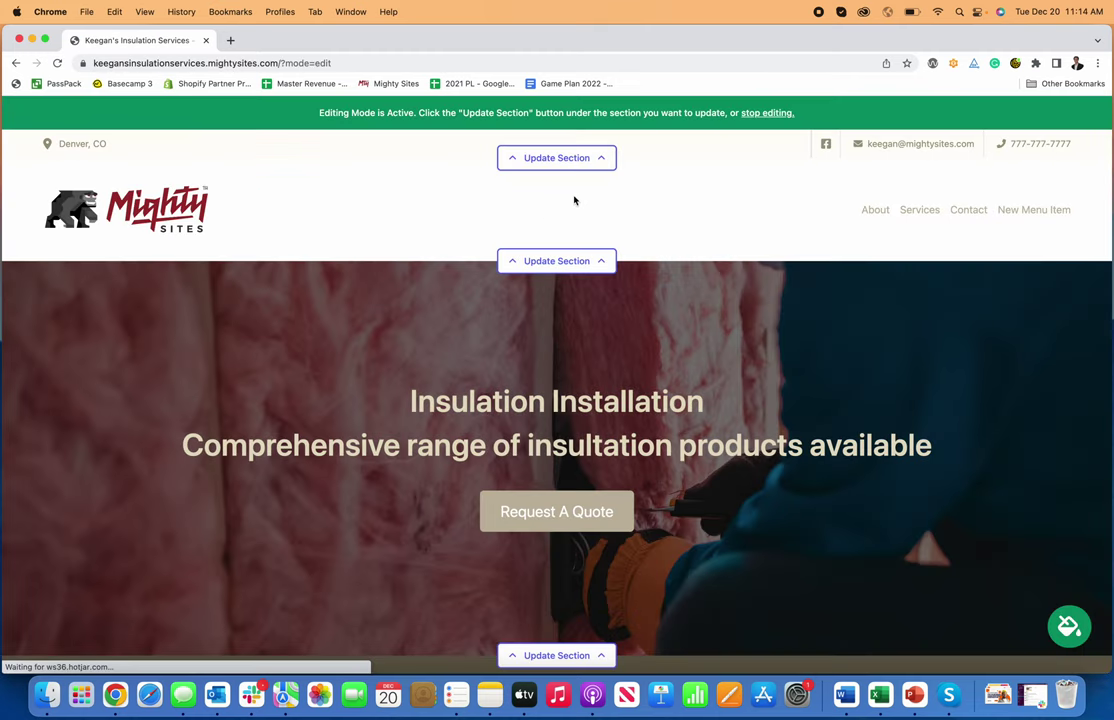
{"action": "left_click", "coordinate": [764, 113]}
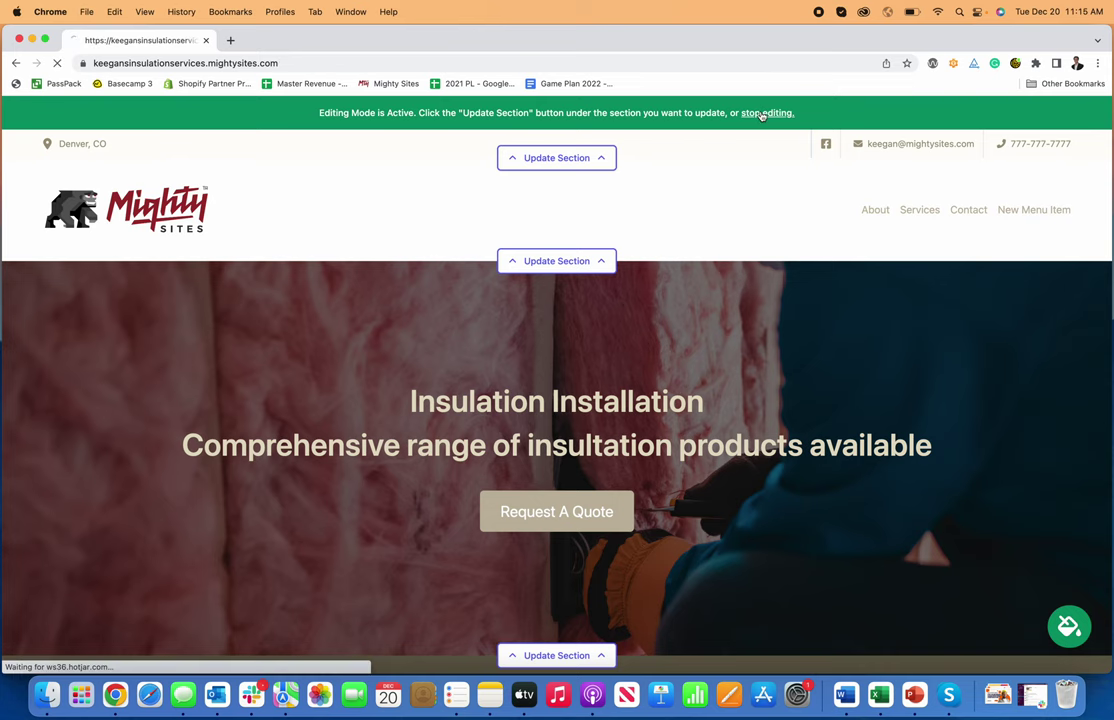
{"action": "left_click", "coordinate": [665, 114]}
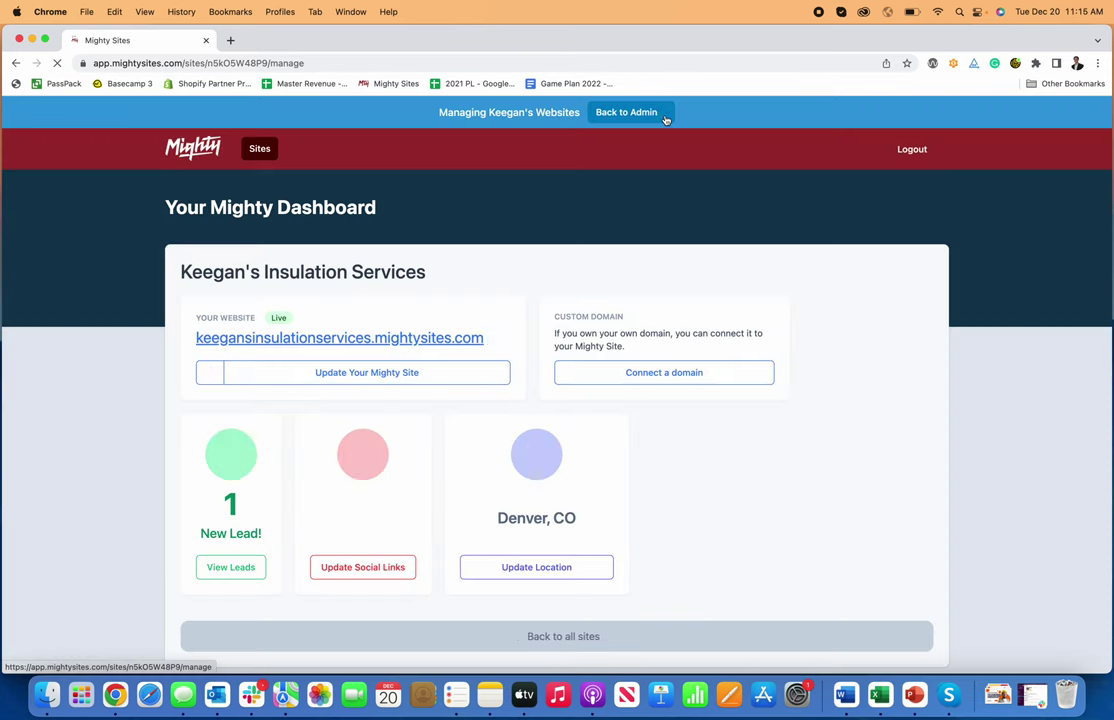
{"action": "left_click", "coordinate": [247, 569]}
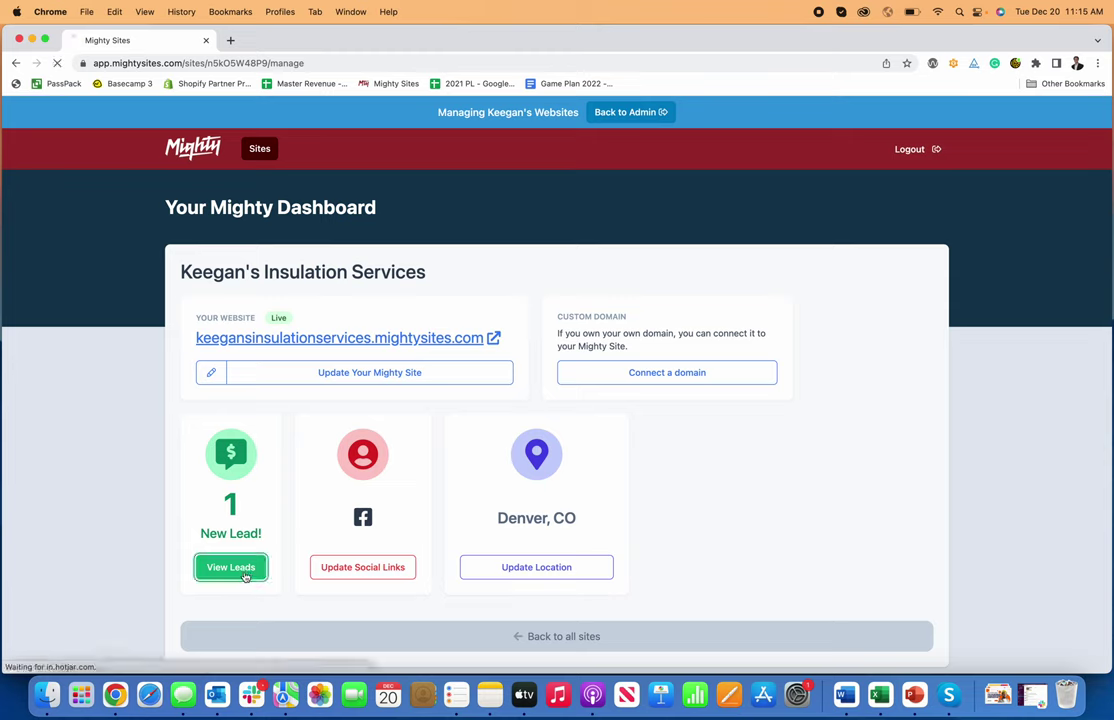
{"action": "left_click", "coordinate": [908, 344]}
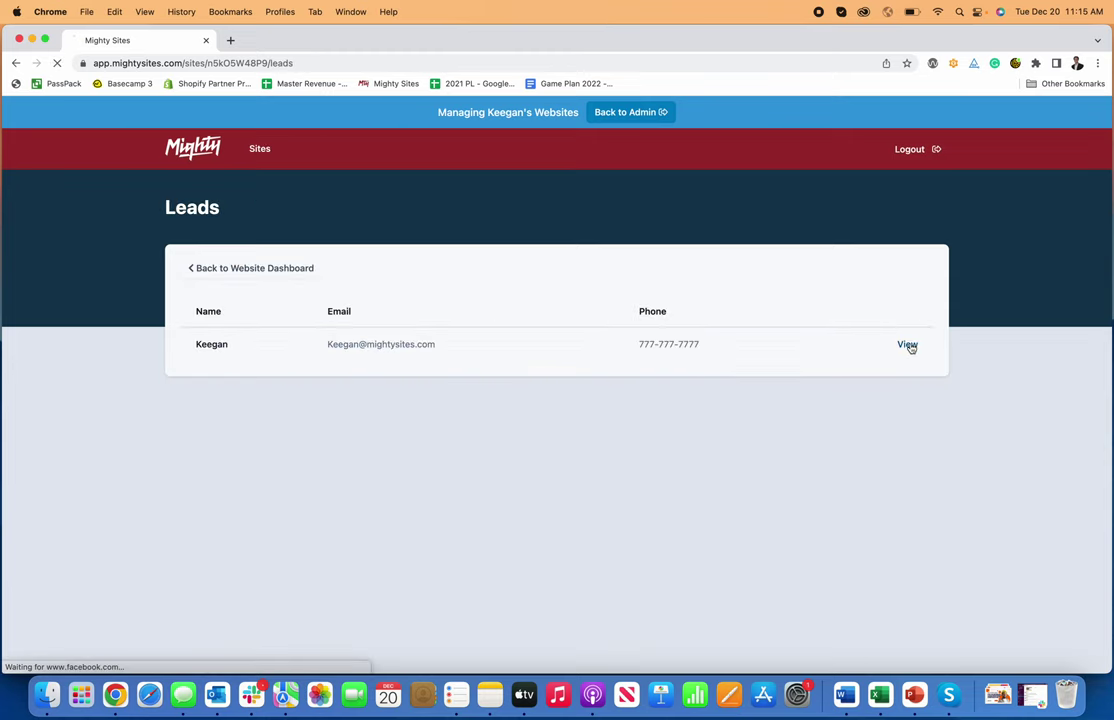
{"action": "left_click", "coordinate": [293, 268]}
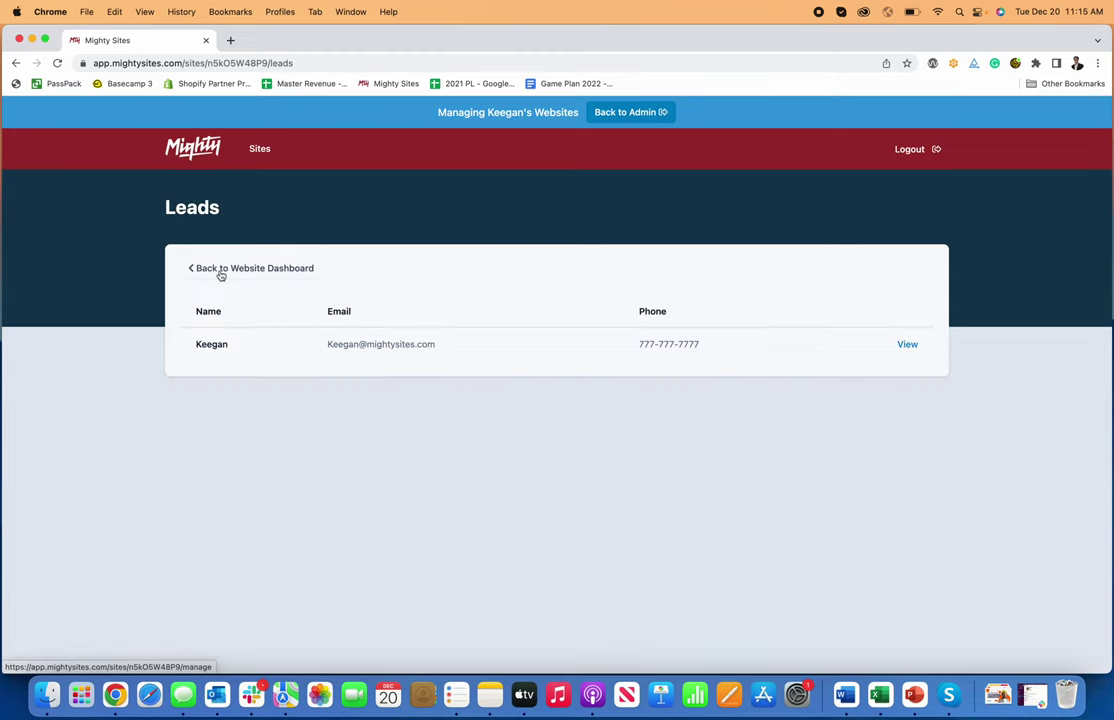
{"action": "left_click", "coordinate": [222, 269]}
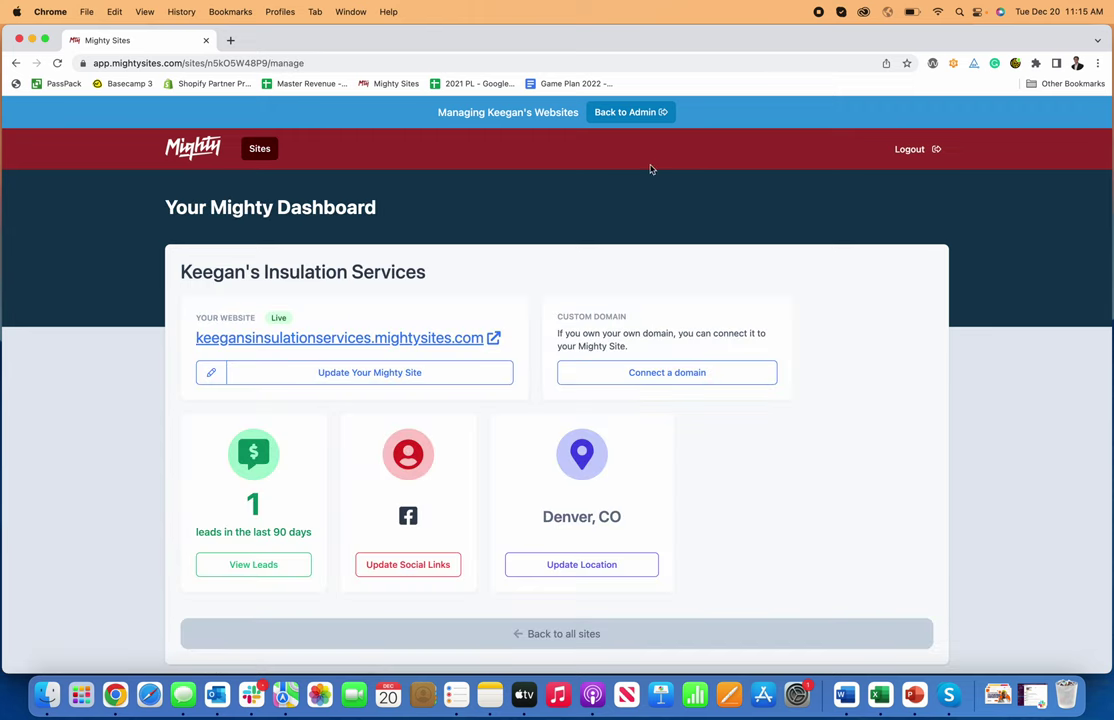
- View the Connect a domain page, then return to the dashboard and reopen the site in editing mode
{"action": "left_click", "coordinate": [666, 374]}
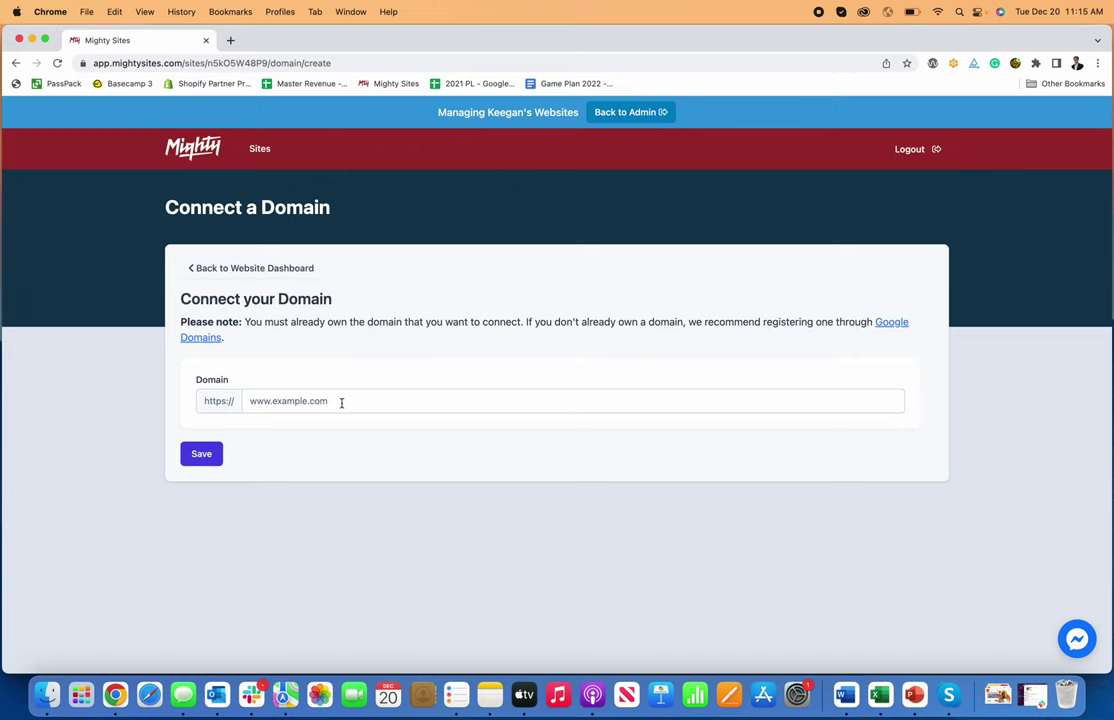
{"action": "left_click", "coordinate": [278, 268]}
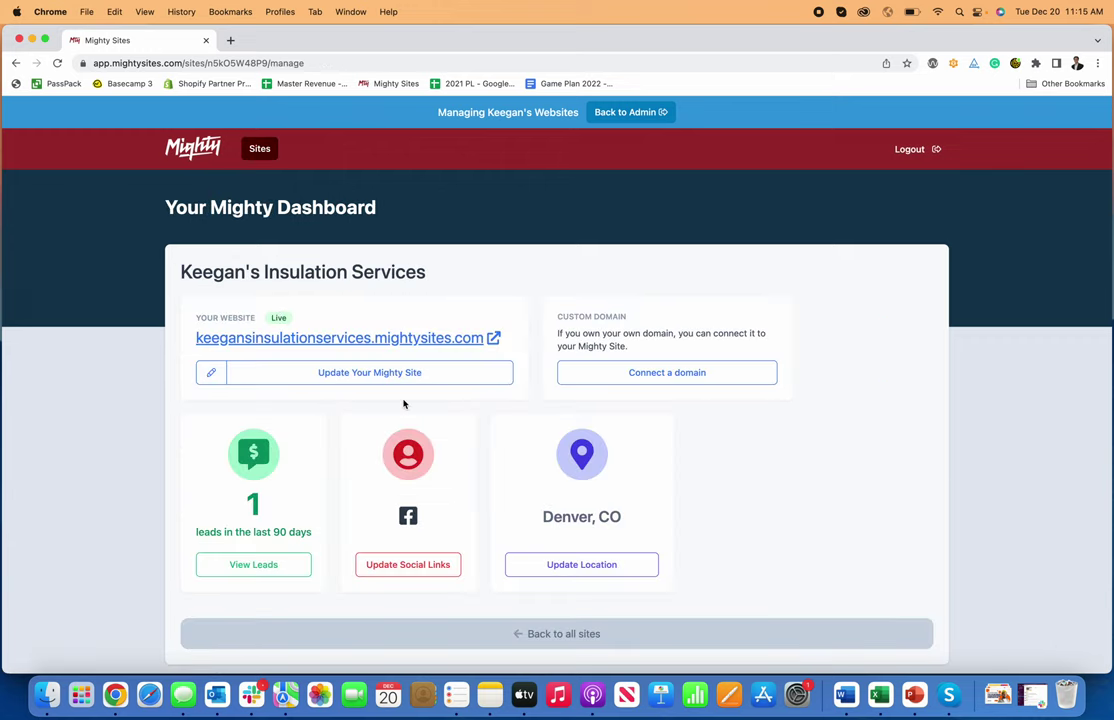
{"action": "left_click", "coordinate": [383, 373]}
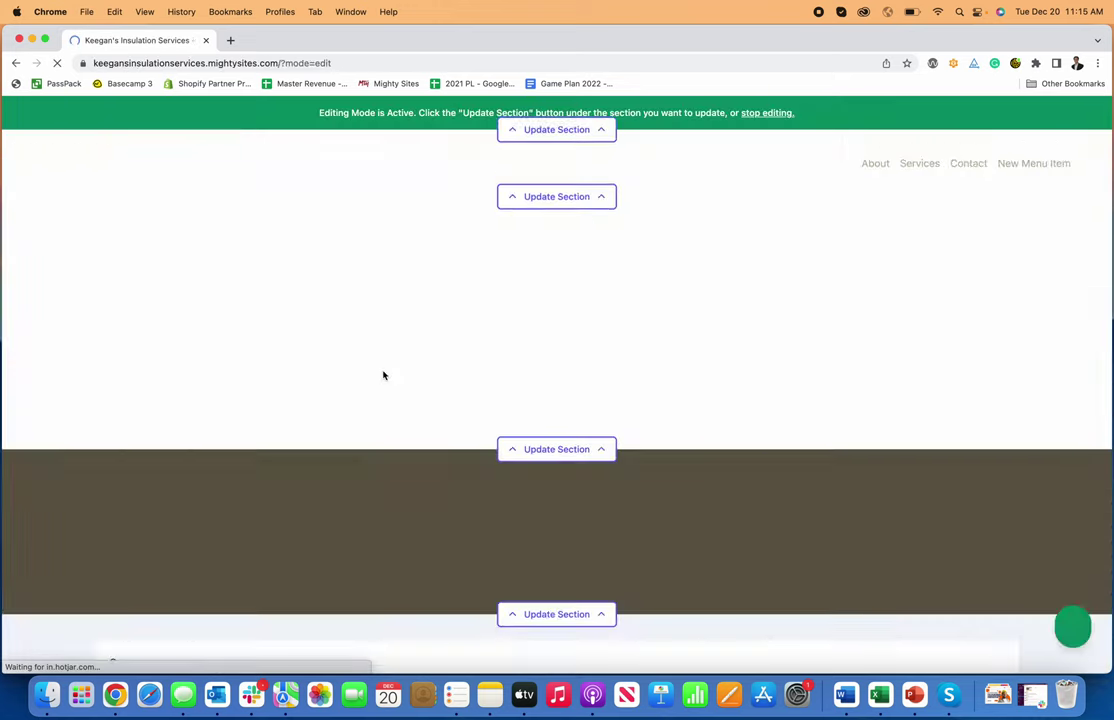
{"action": "scroll", "coordinate": [398, 365], "scroll_direction": "down", "scroll_amount": 10}
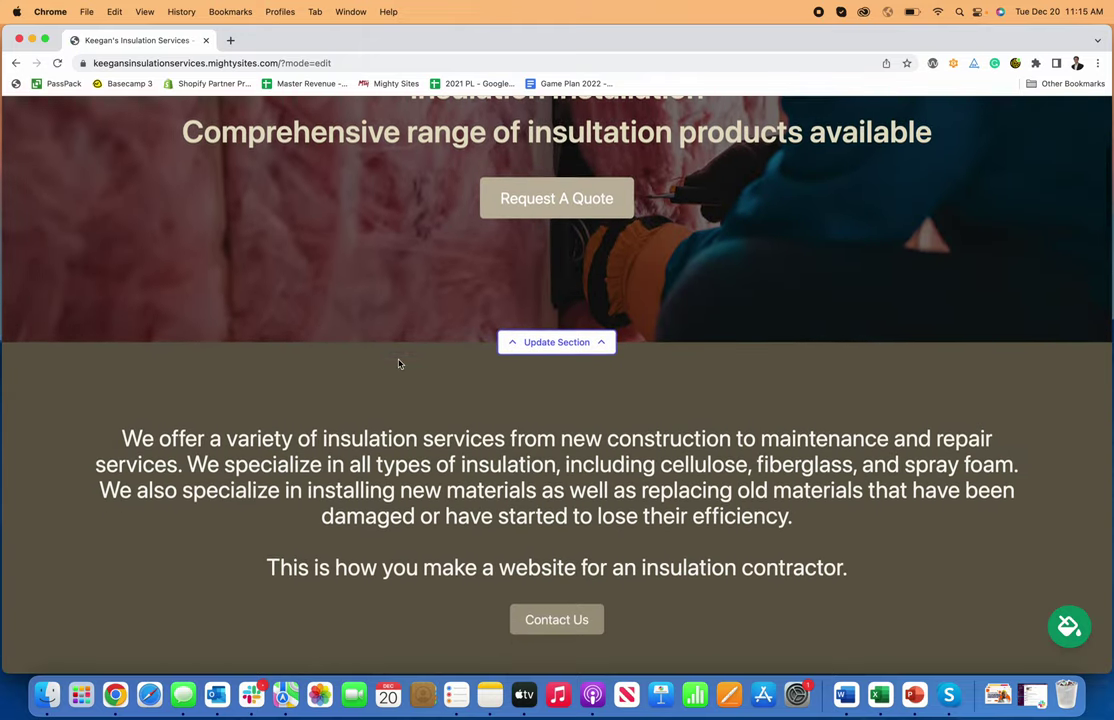
{"action": "scroll", "coordinate": [398, 363], "scroll_direction": "up", "scroll_amount": 10}
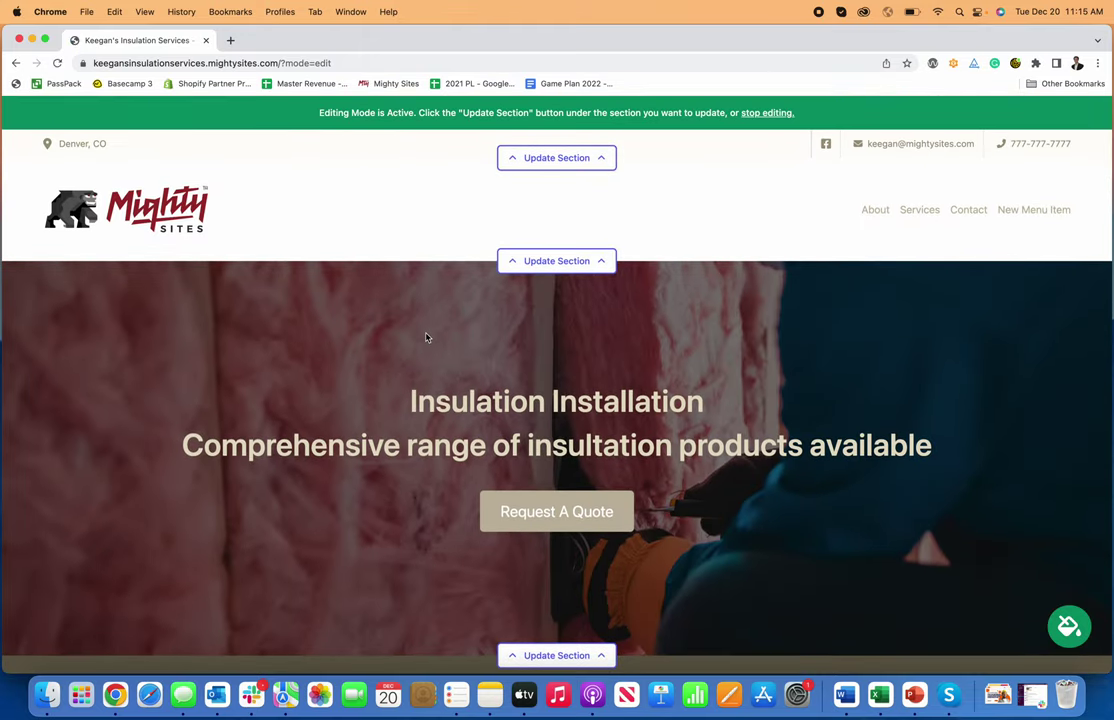